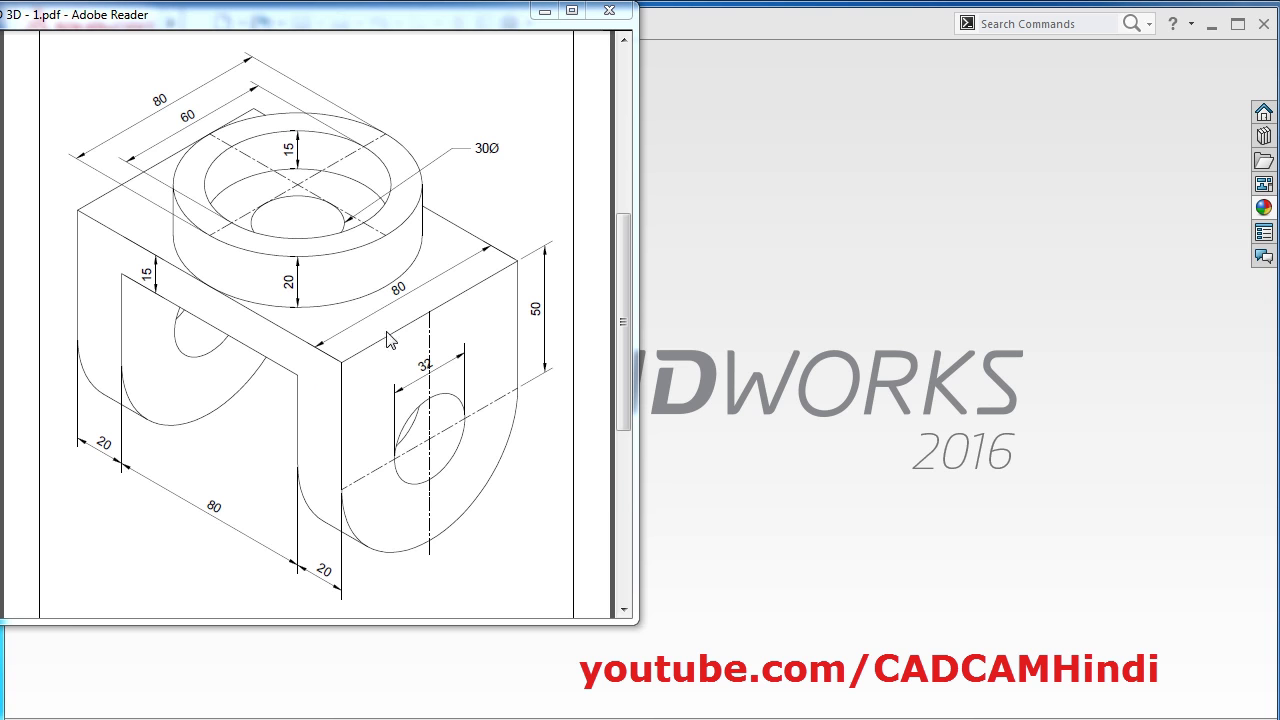
Minimize the bracket drawing PDF in Adobe Reader to reveal the SOLIDWORKS start screen
{"action": "left_click", "coordinate": [796, 262]}
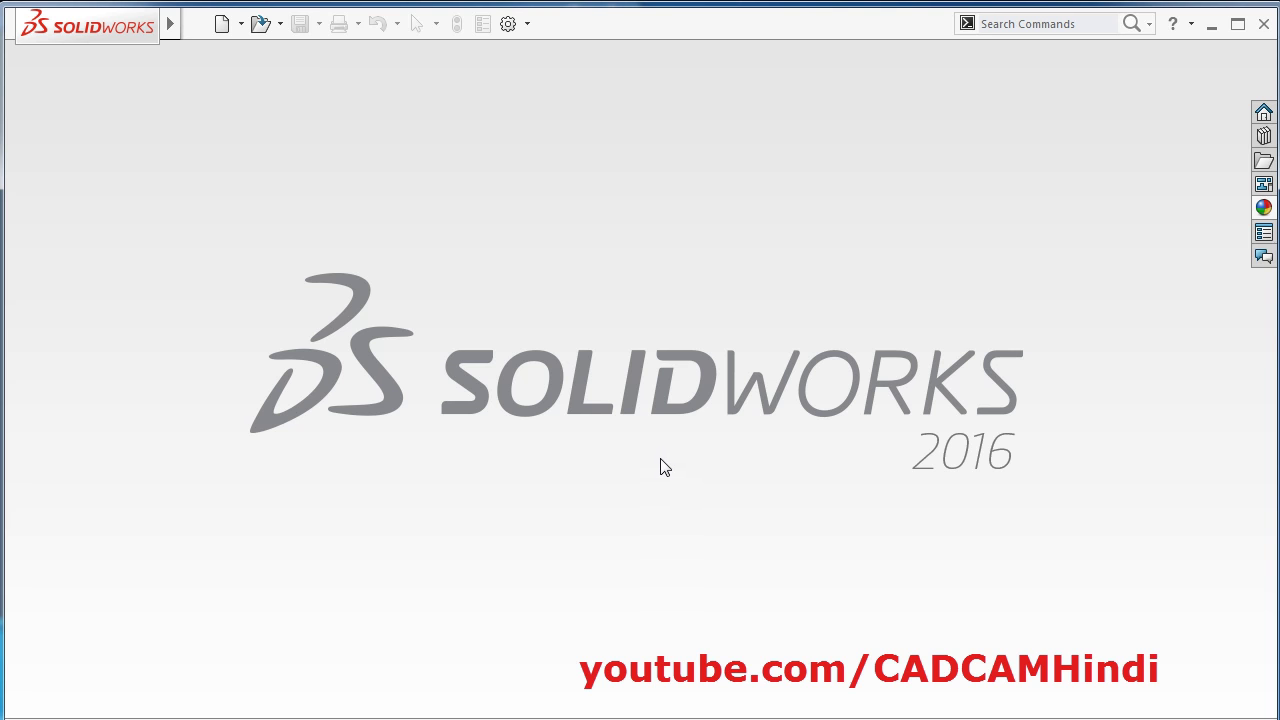
Create a new Part document, Part1, and bring it to the front
{"action": "left_click", "coordinate": [221, 26]}
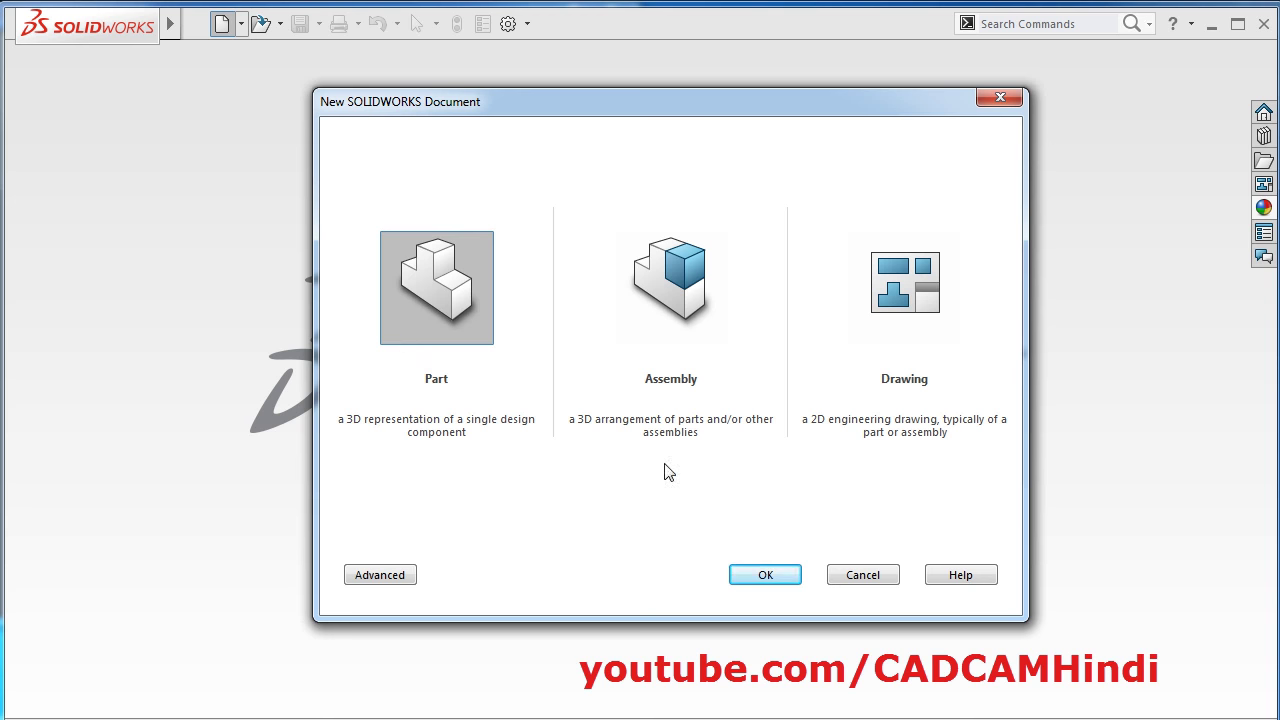
{"action": "left_click", "coordinate": [766, 577]}
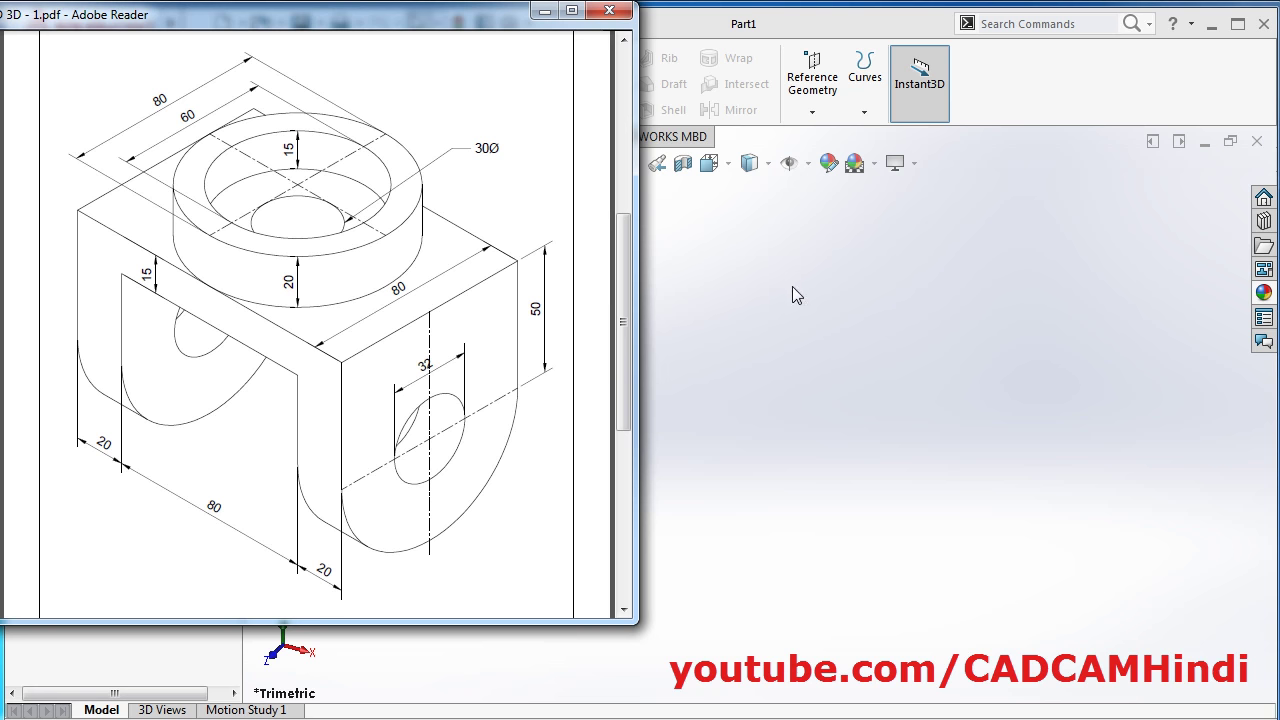
{"action": "left_click", "coordinate": [843, 258]}
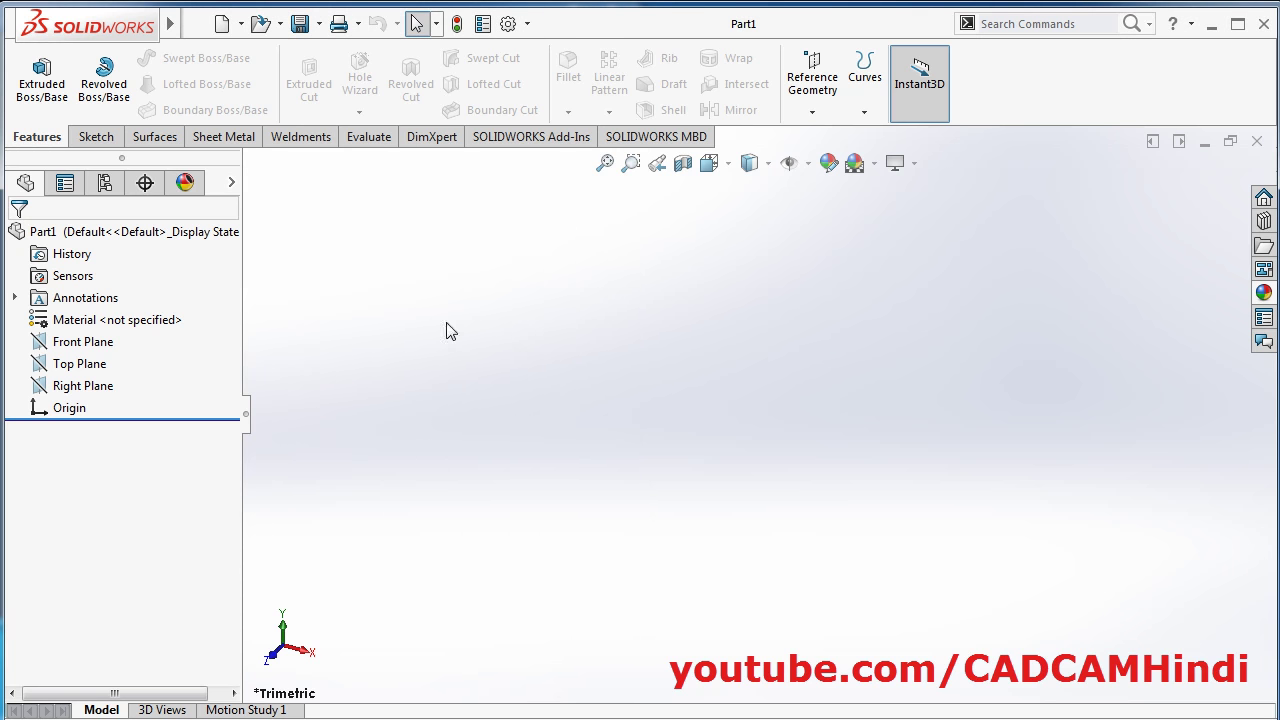
Start an extruded boss on the Top Plane and draw a circle centred on the origin
{"action": "left_click", "coordinate": [55, 107]}
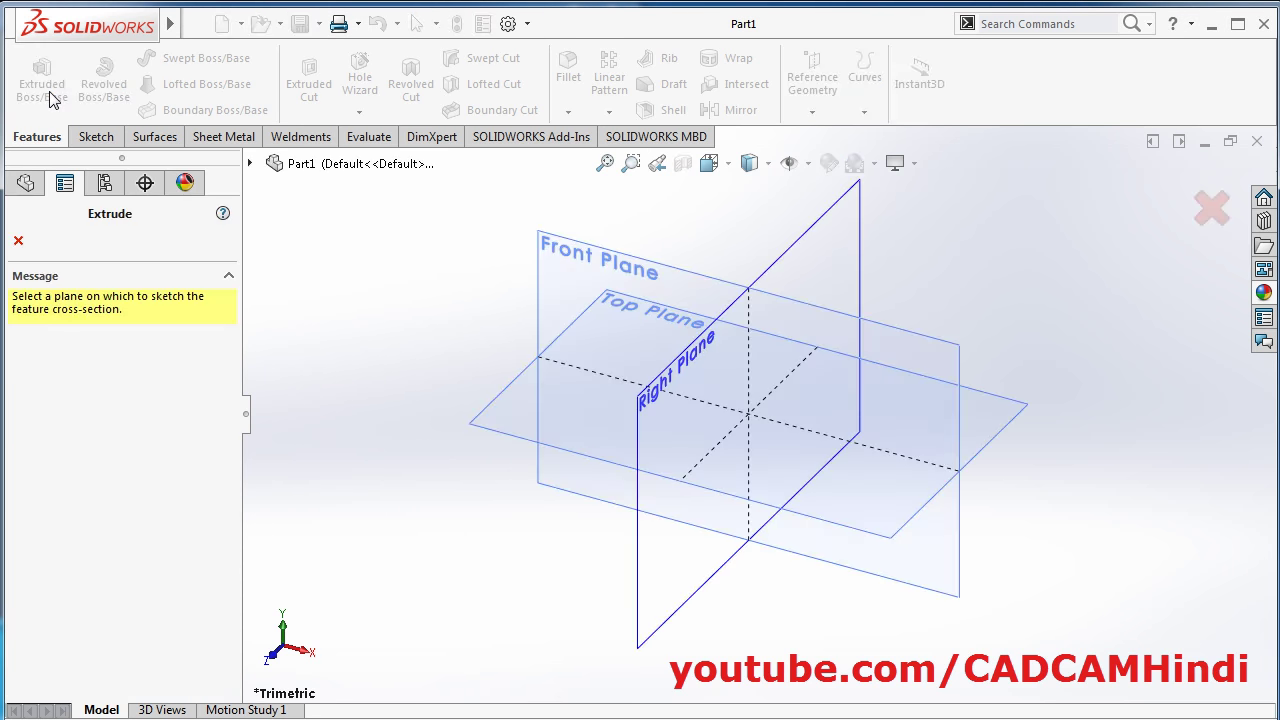
{"action": "left_click", "coordinate": [866, 523]}
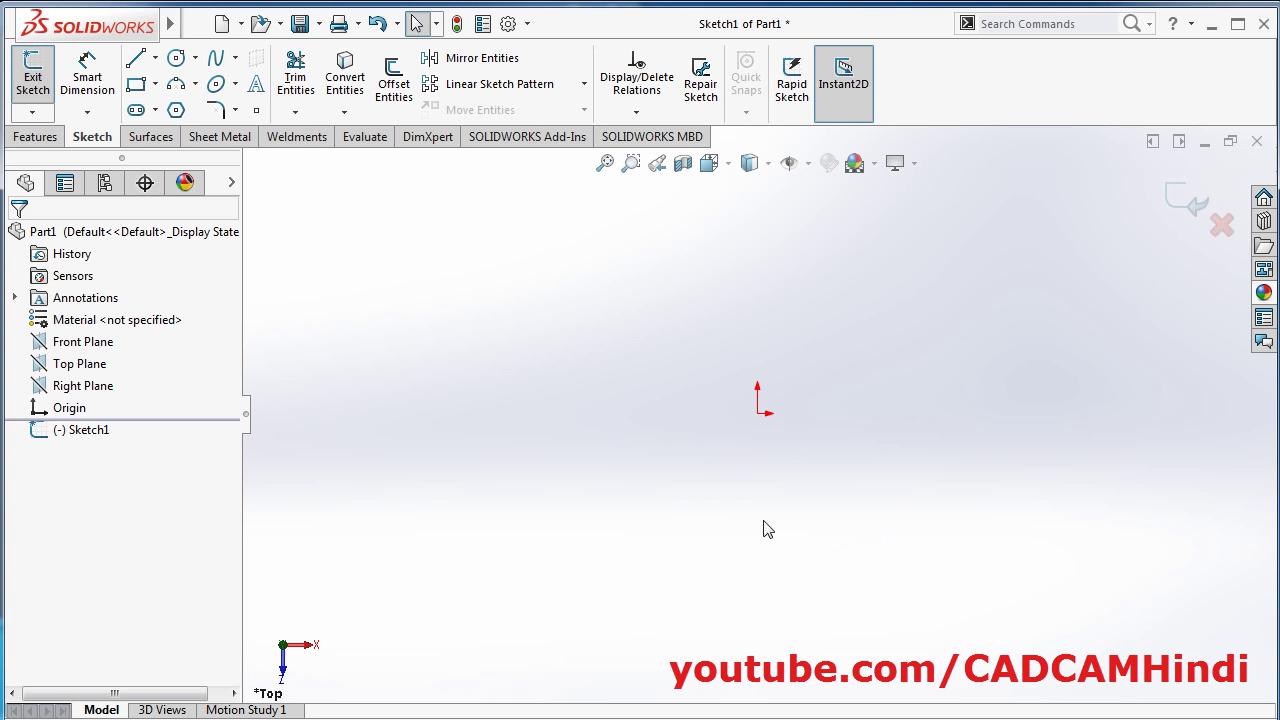
{"action": "left_click", "coordinate": [180, 60]}
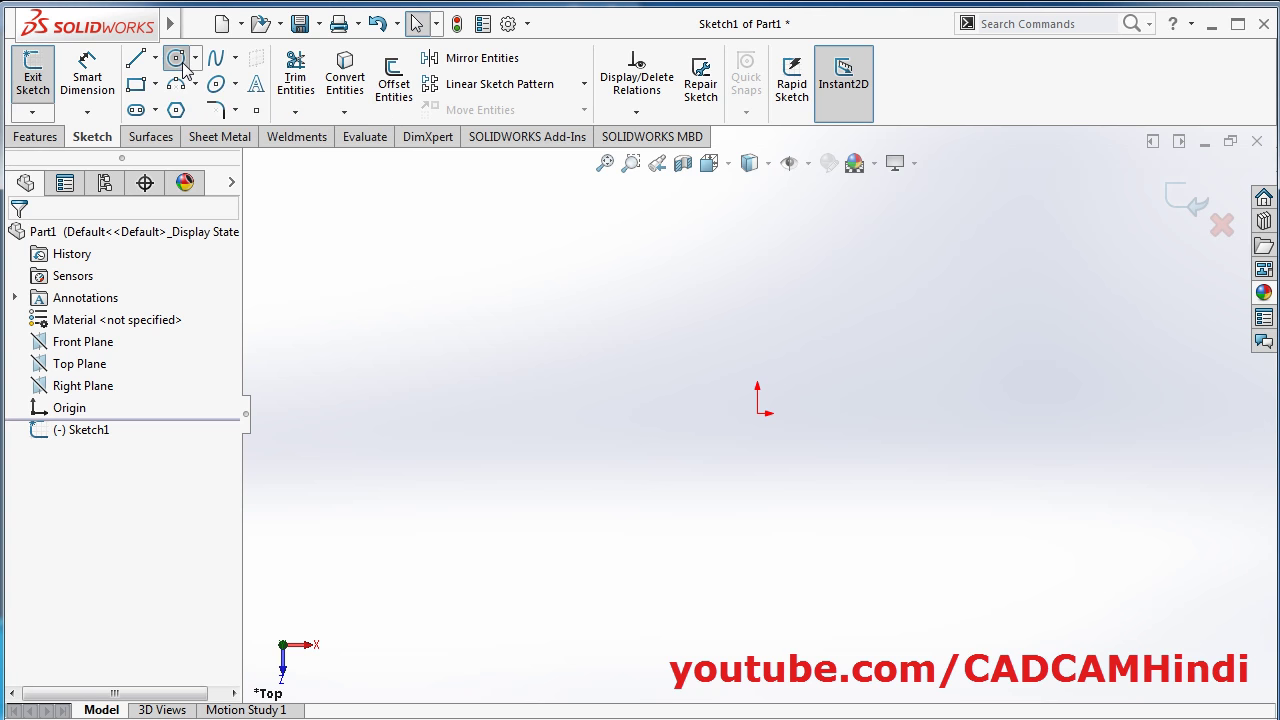
{"action": "left_click", "coordinate": [757, 413]}
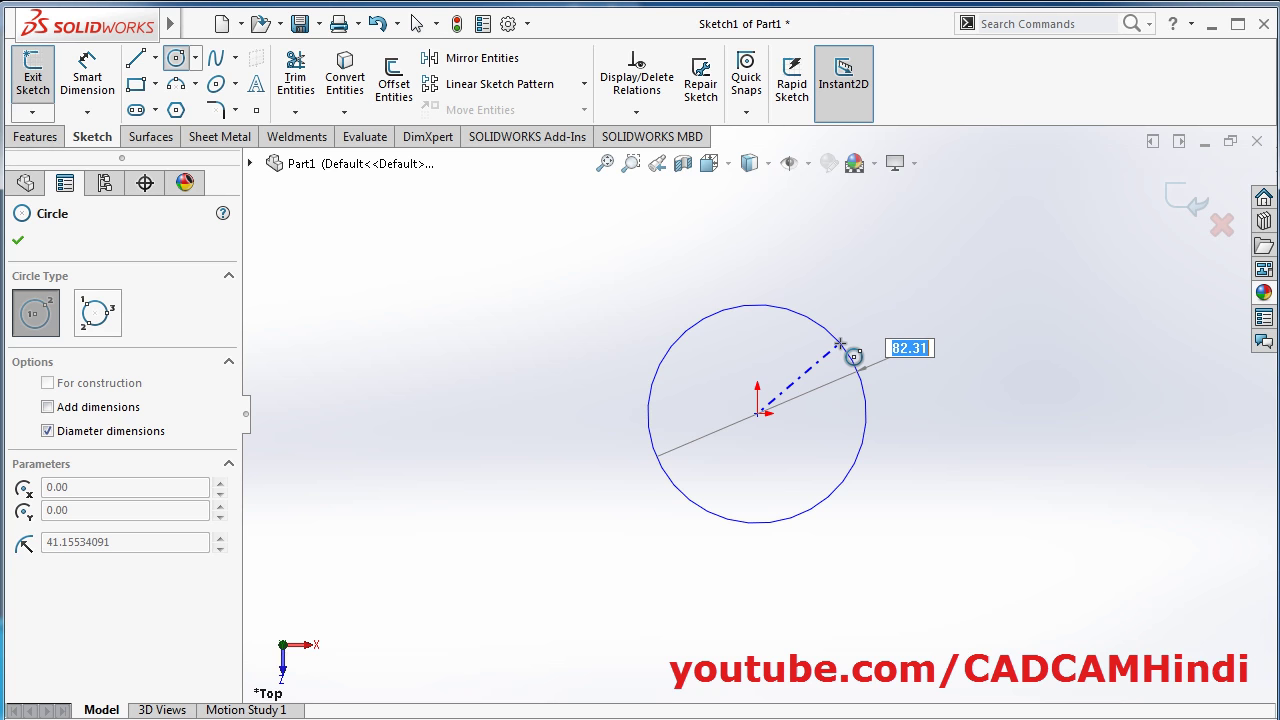
{"action": "left_click", "coordinate": [840, 345]}
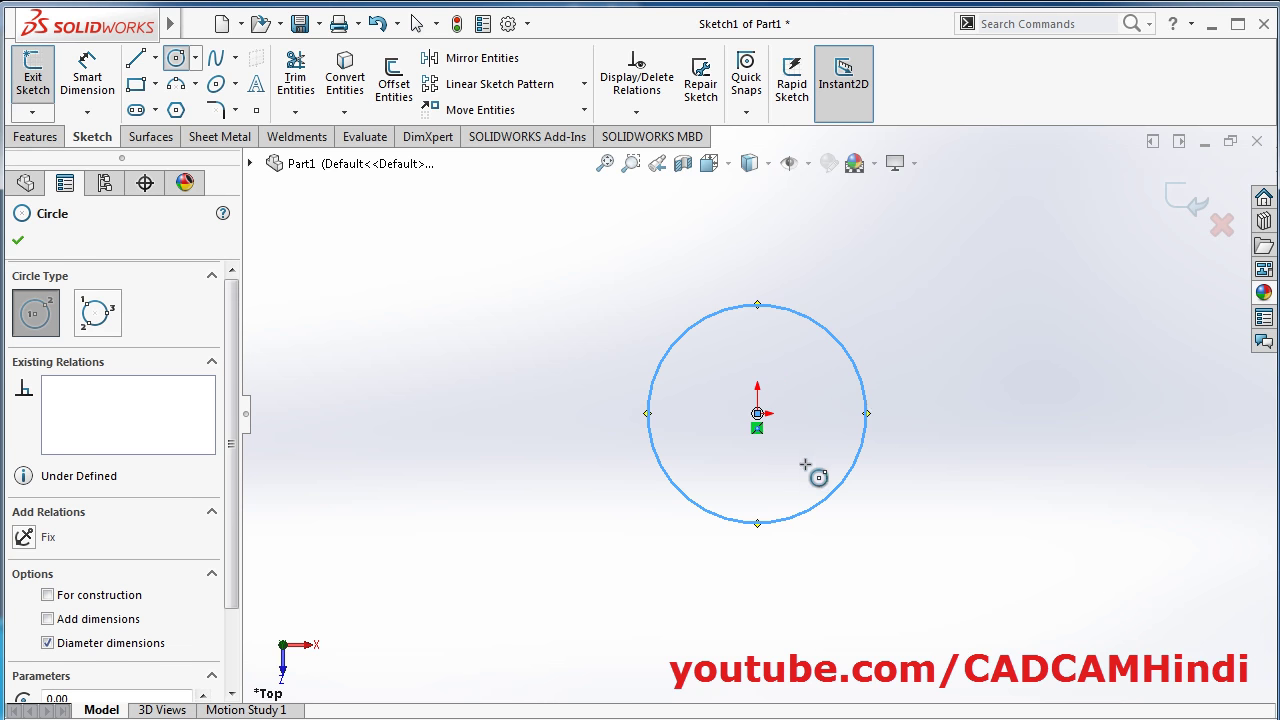
Dimension the circle's diameter to 80 mm
{"action": "left_click", "coordinate": [85, 82]}
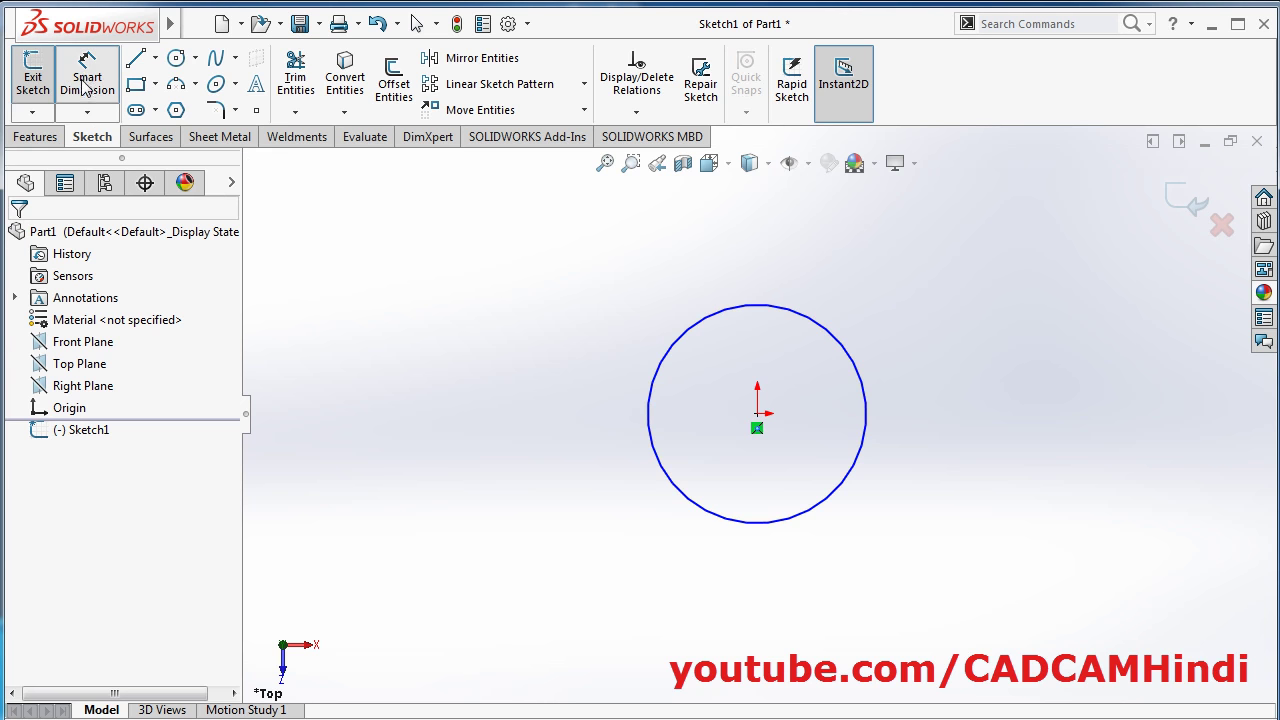
{"action": "left_click", "coordinate": [826, 337]}
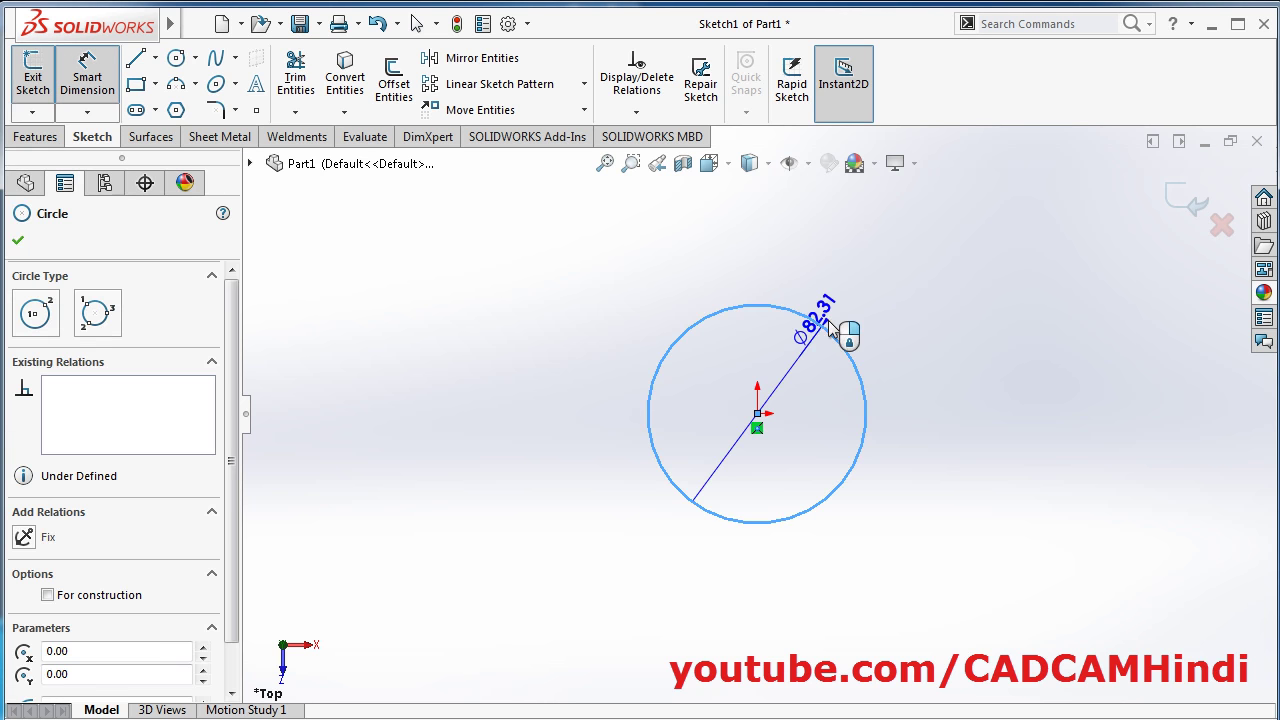
{"action": "left_click", "coordinate": [897, 290]}
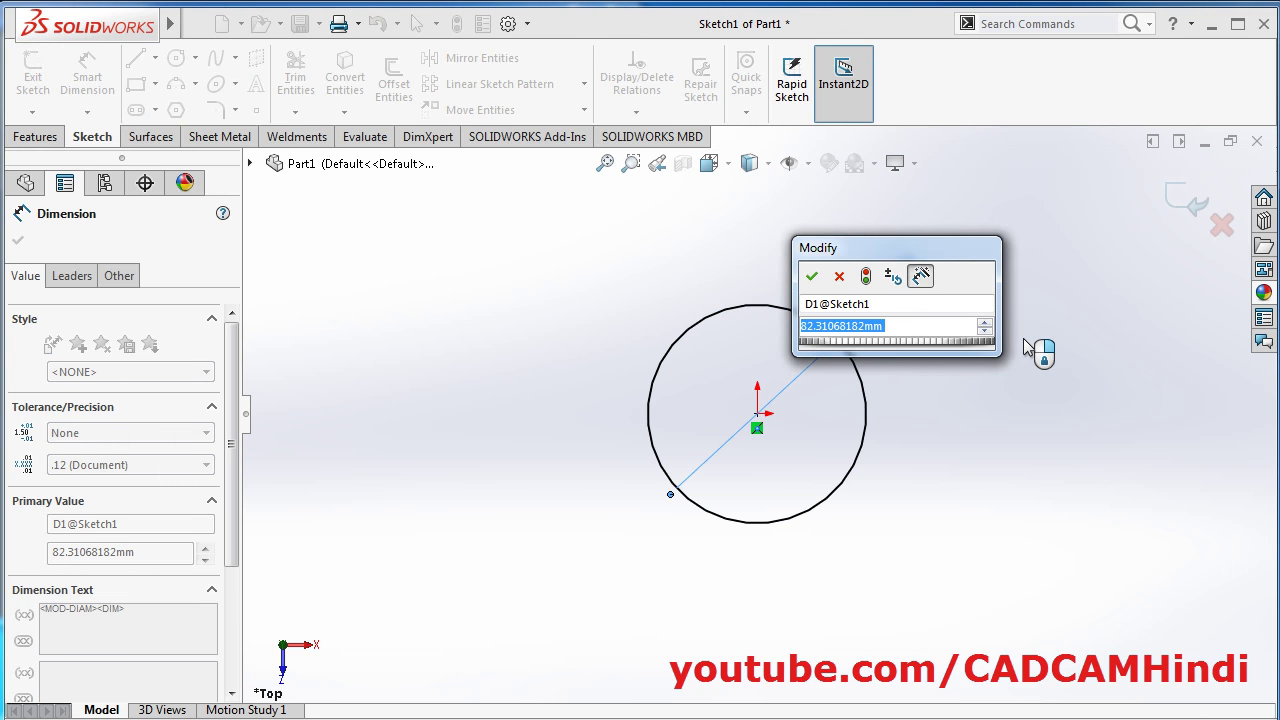
{"action": "type", "text": "80"}
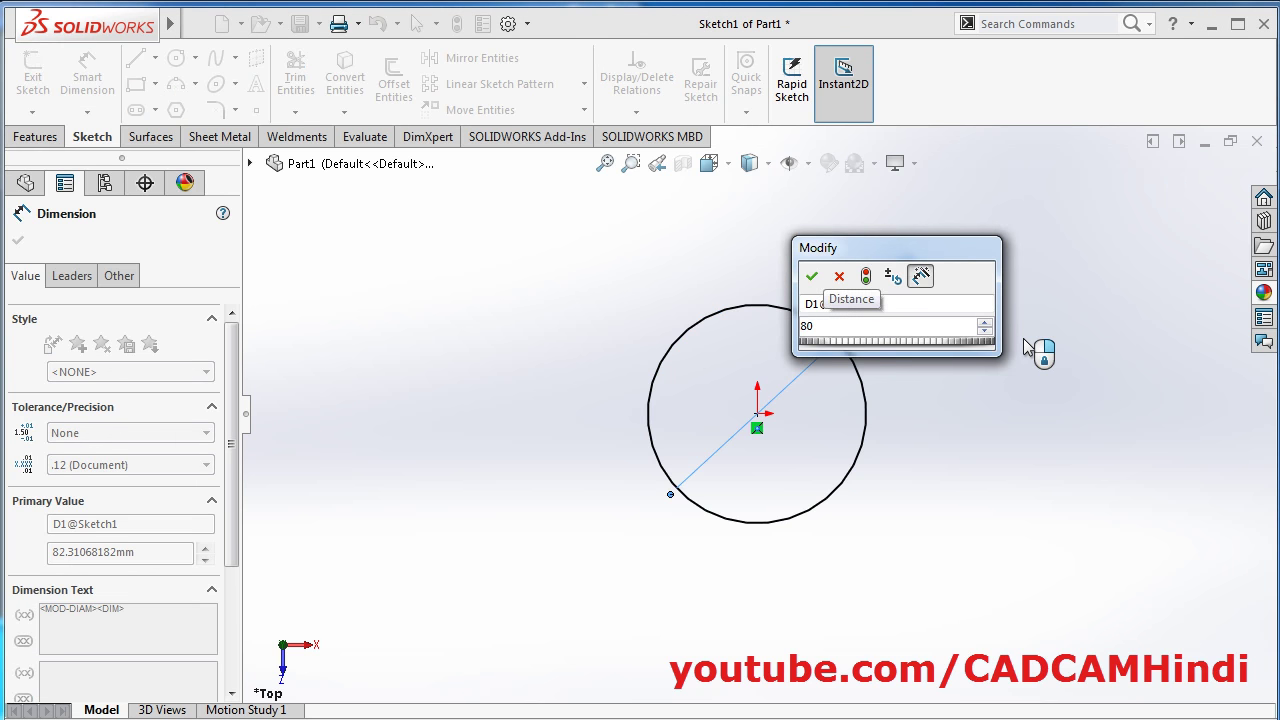
{"action": "key", "text": "Return"}
{"action": "key", "text": "Escape"}
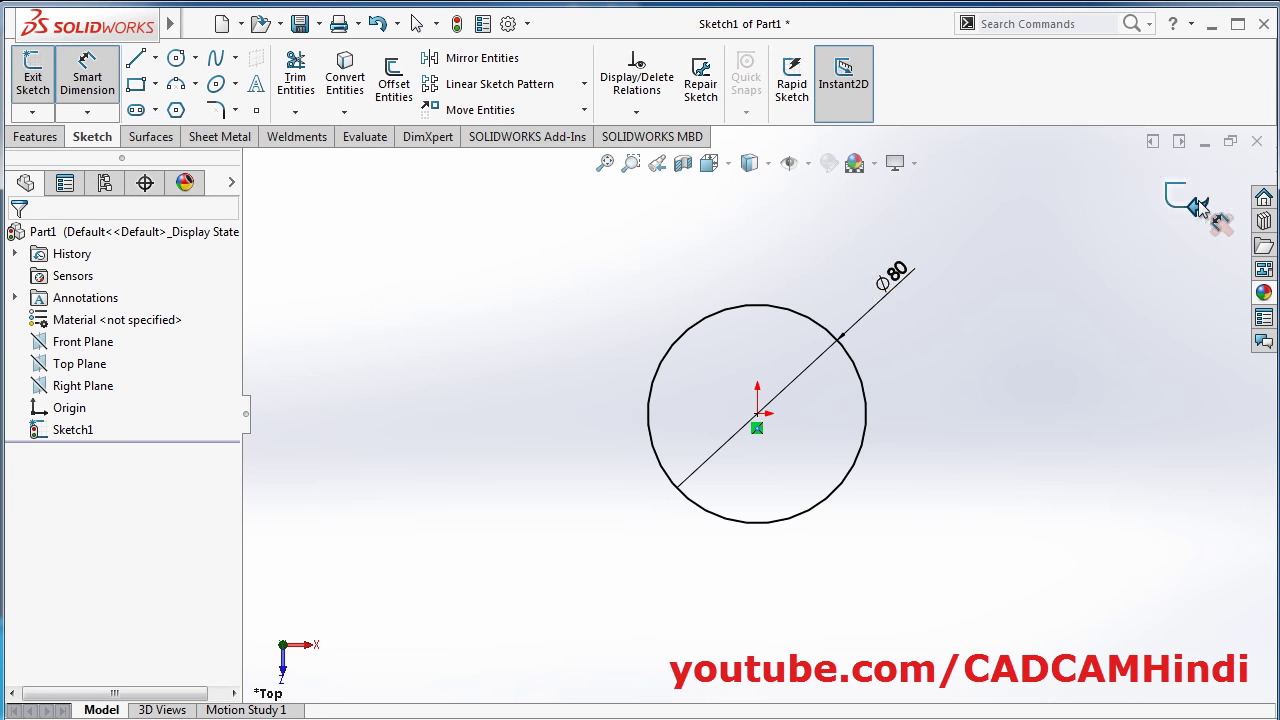
{"action": "key", "text": "e"}
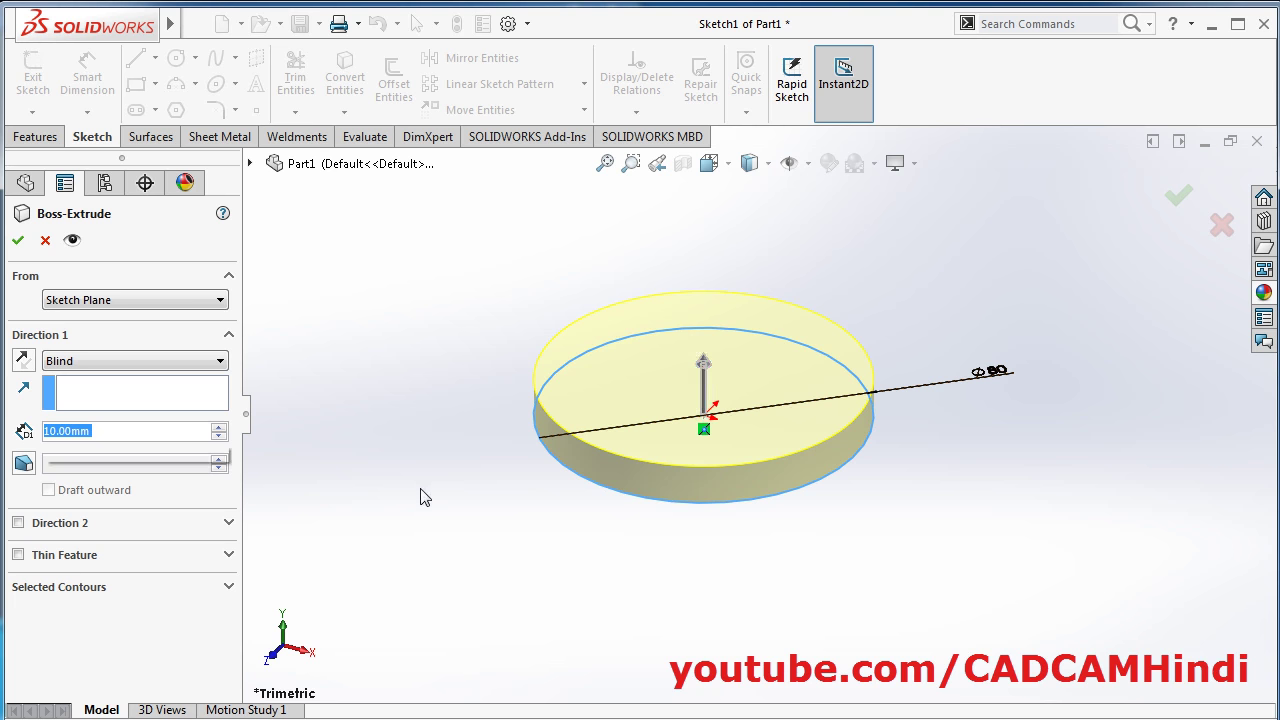
Extrude the Ø80 circle 20 mm into a cylinder and switch back to the reference drawing
{"action": "type", "text": "20"}
{"action": "key", "text": "Return"}
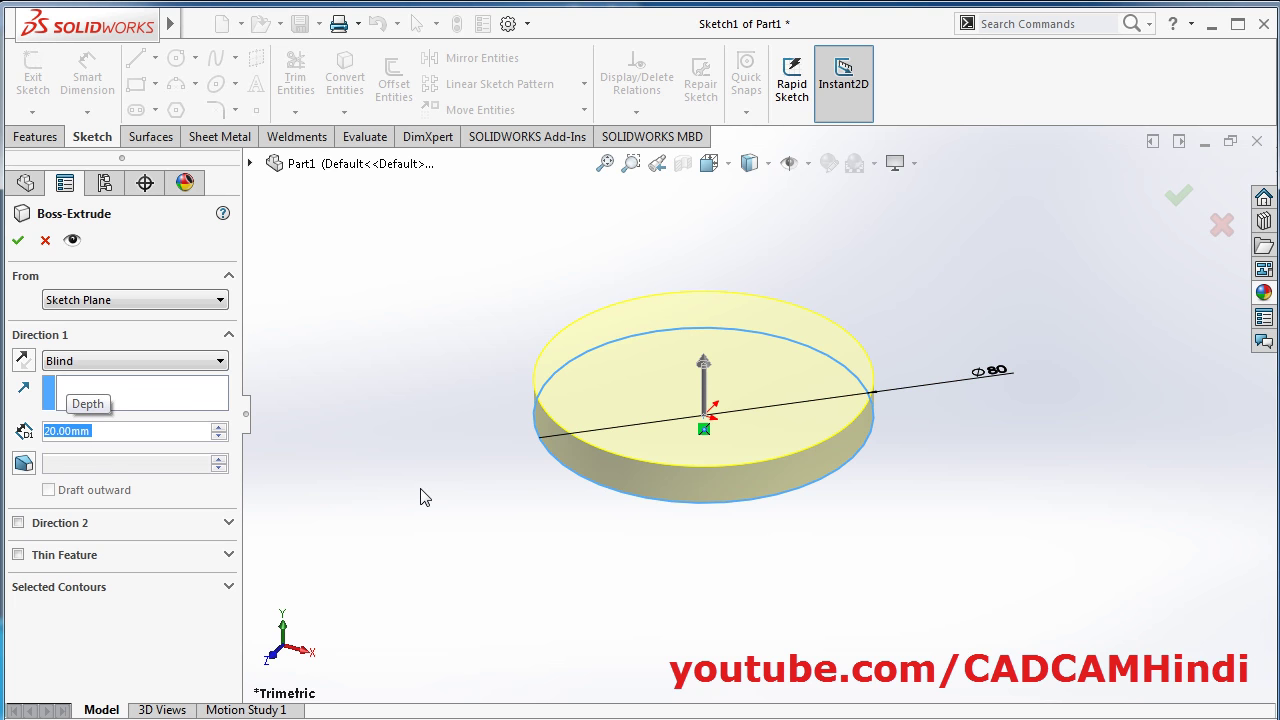
{"action": "left_click", "coordinate": [1180, 200]}
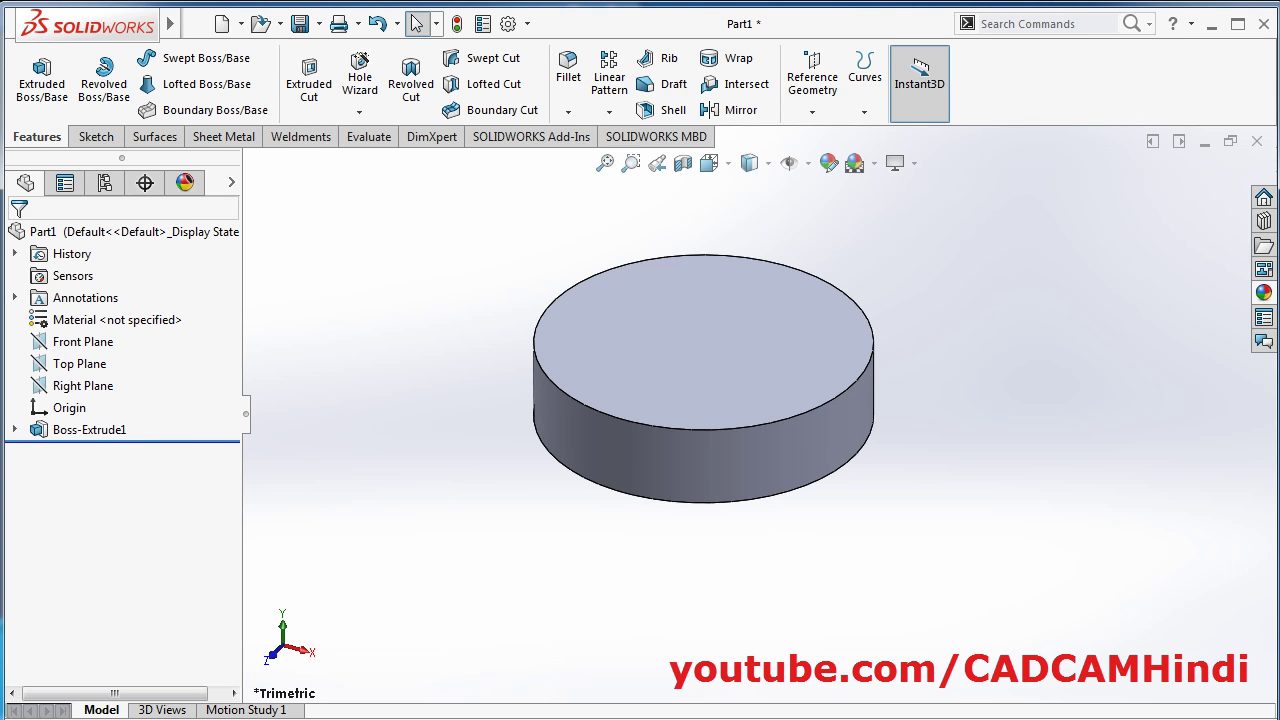
{"action": "key", "text": "alt+Tab"}
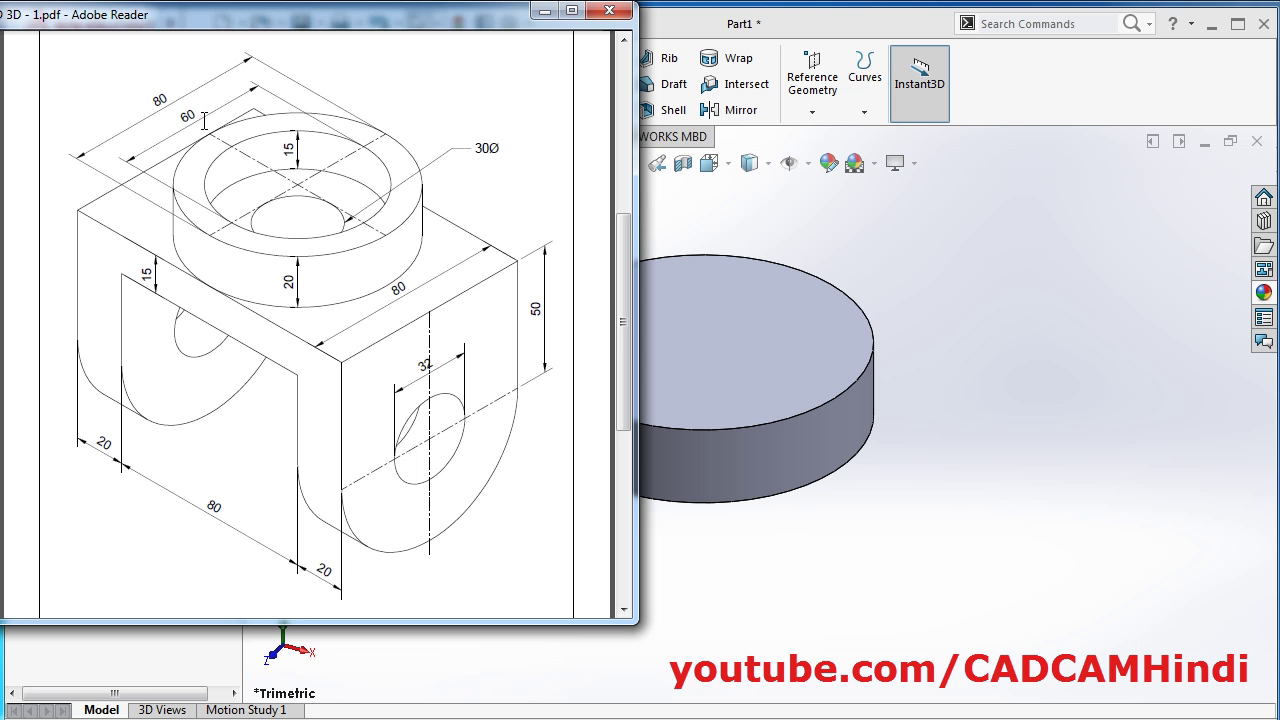
Minimize the Adobe Reader drawing to return to the SOLIDWORKS cylinder part
{"action": "left_click", "coordinate": [962, 260]}
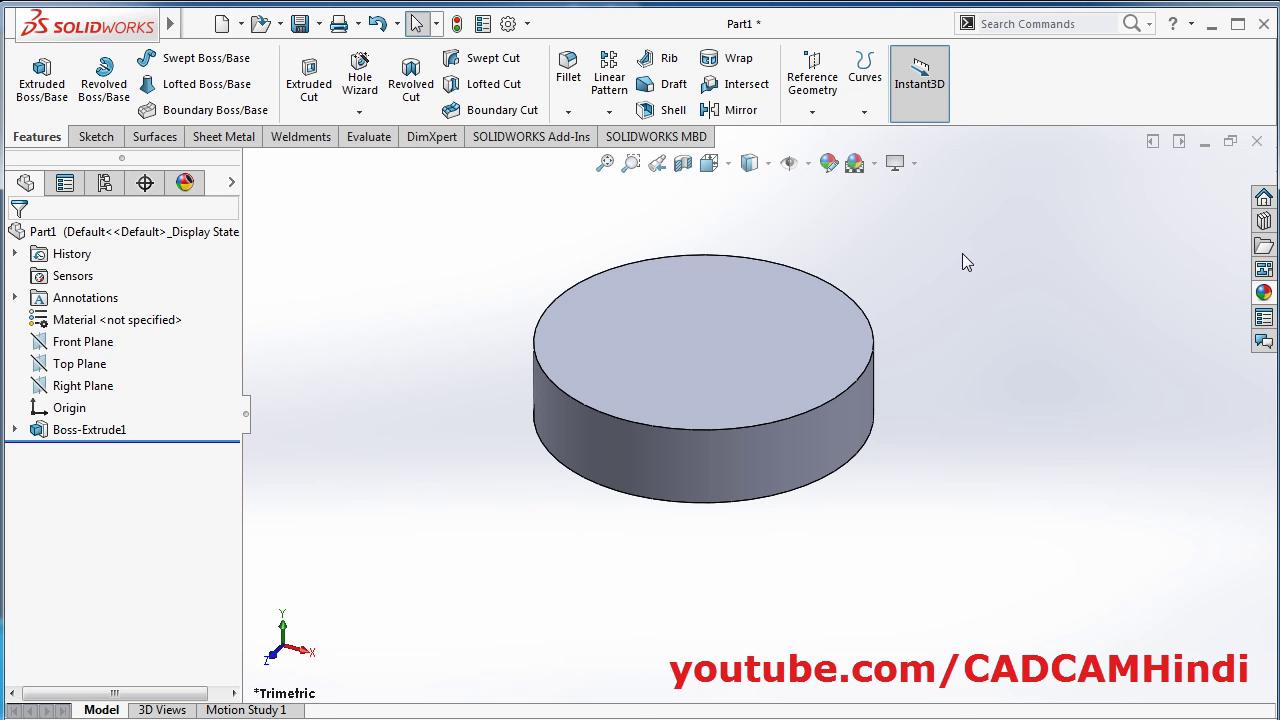
Start an extruded cut with a centred circle sketched on the cylinder's top face
{"action": "left_click", "coordinate": [302, 90]}
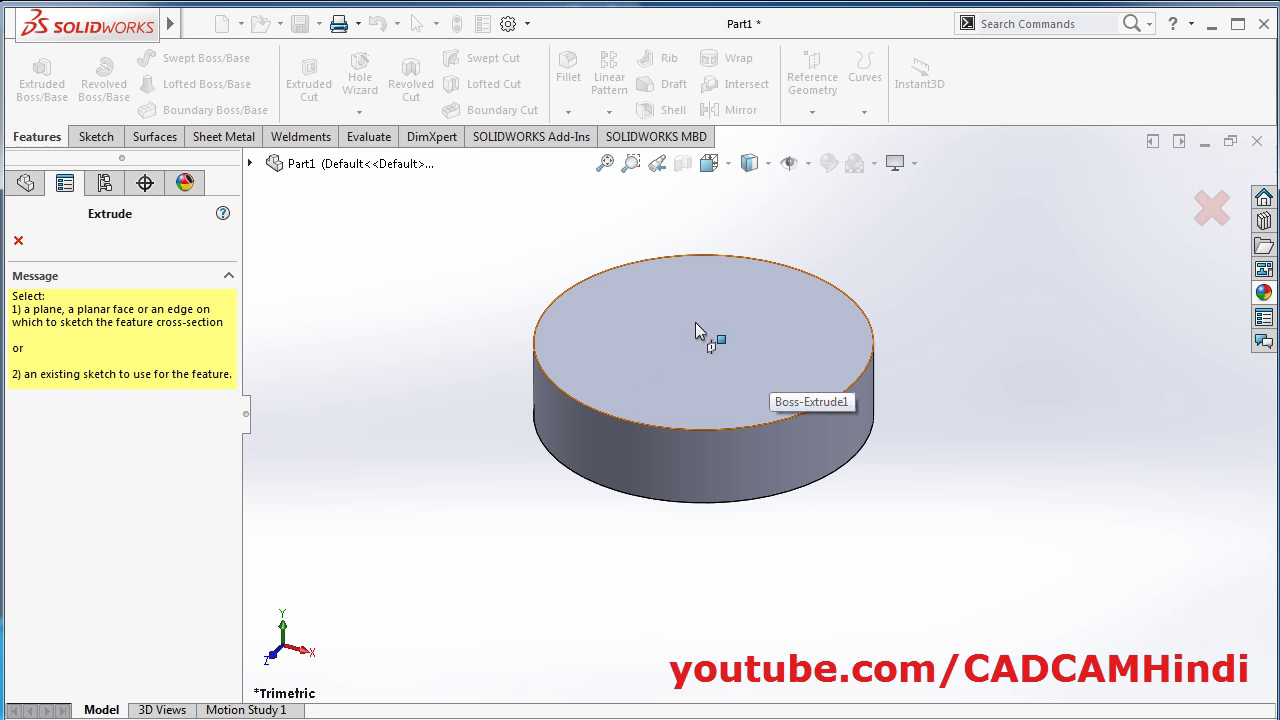
{"action": "left_click", "coordinate": [667, 326]}
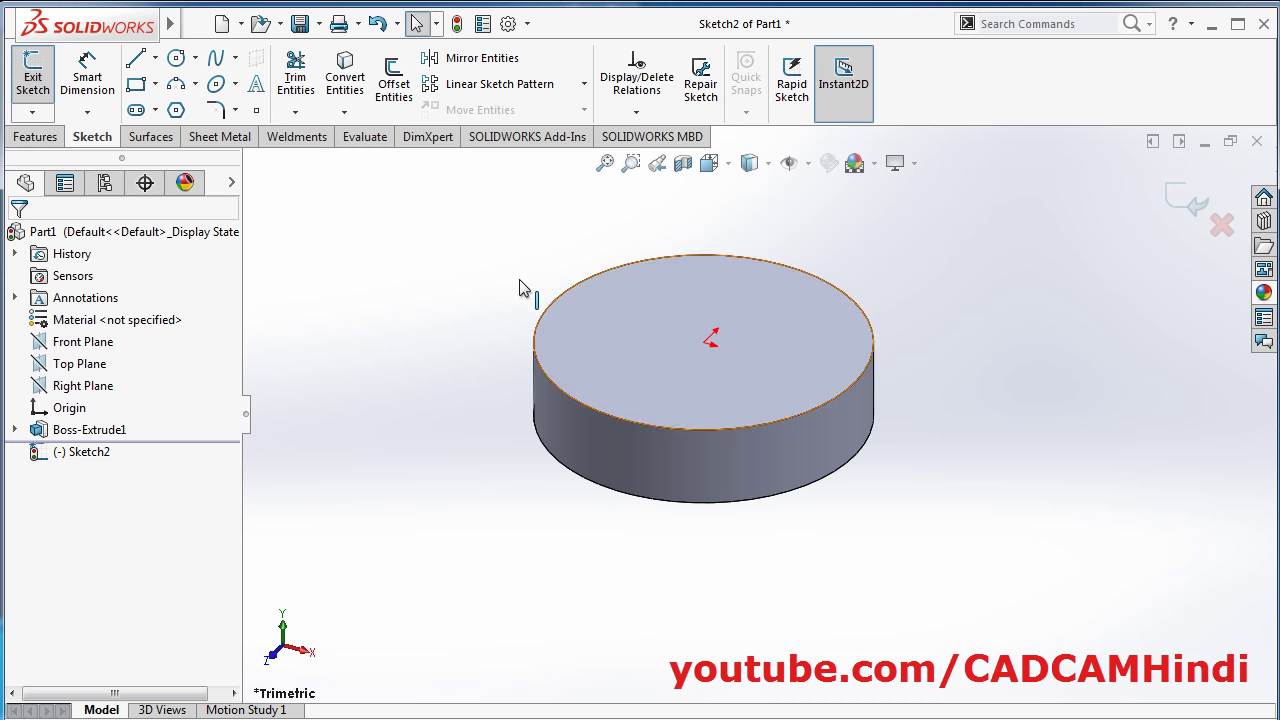
{"action": "left_click", "coordinate": [176, 57]}
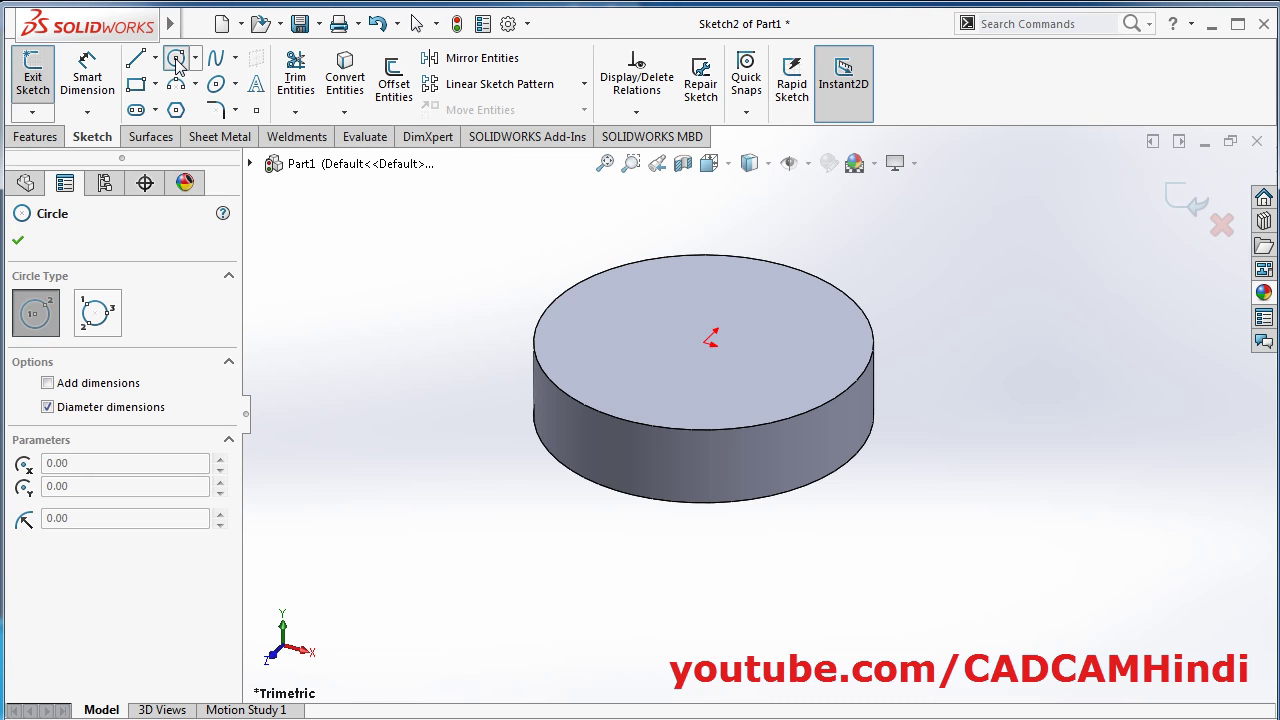
{"action": "left_click", "coordinate": [712, 338]}
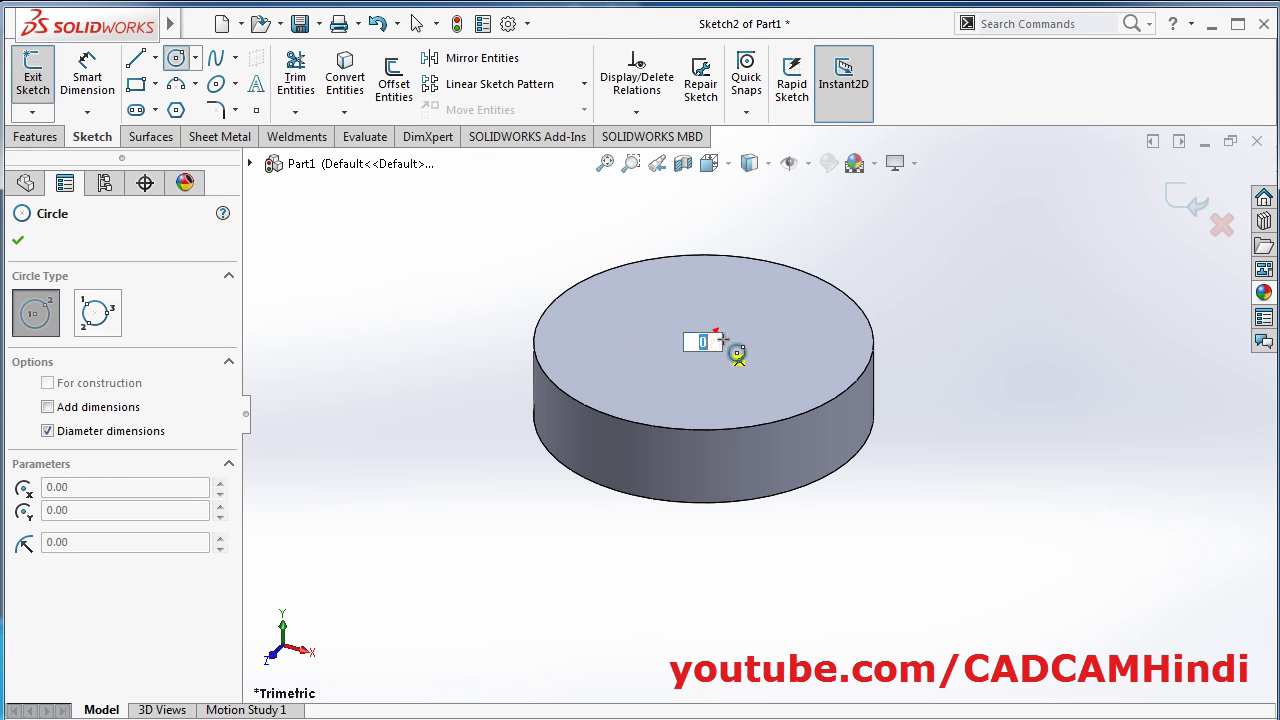
{"action": "left_click", "coordinate": [809, 325]}
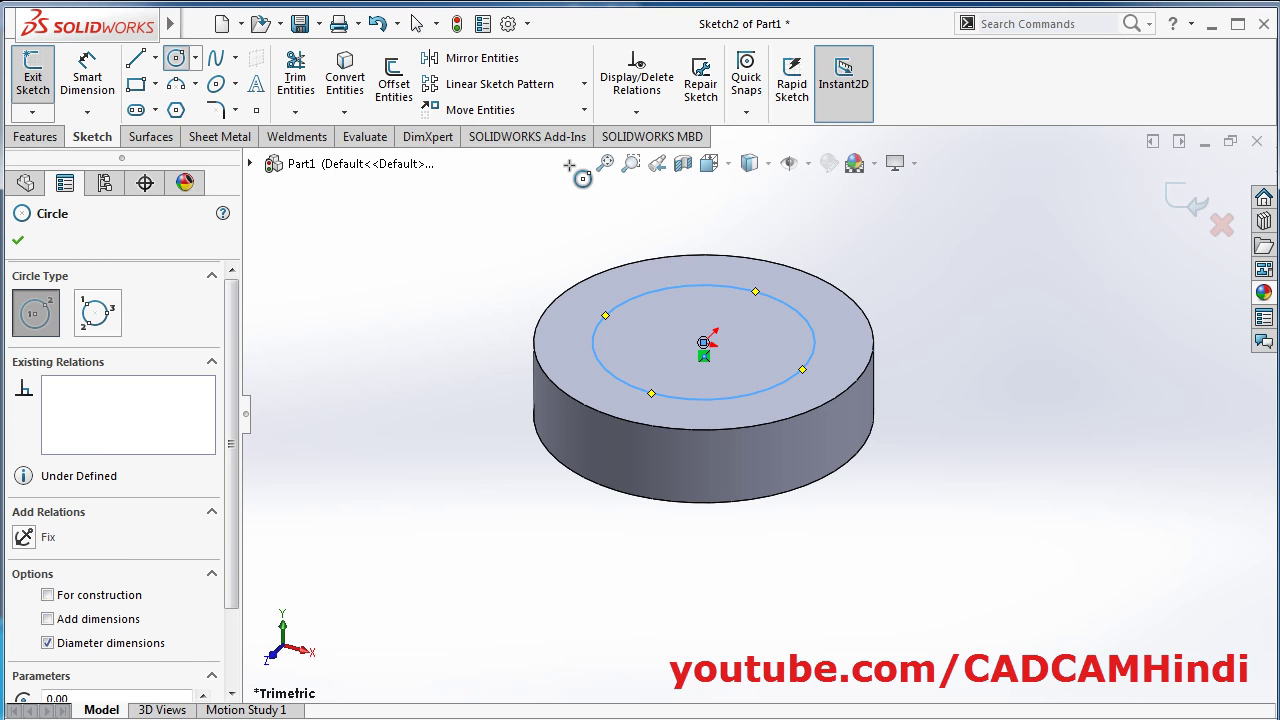
Give the inner circle its 60 mm diameter dimension
{"action": "left_click", "coordinate": [87, 85]}
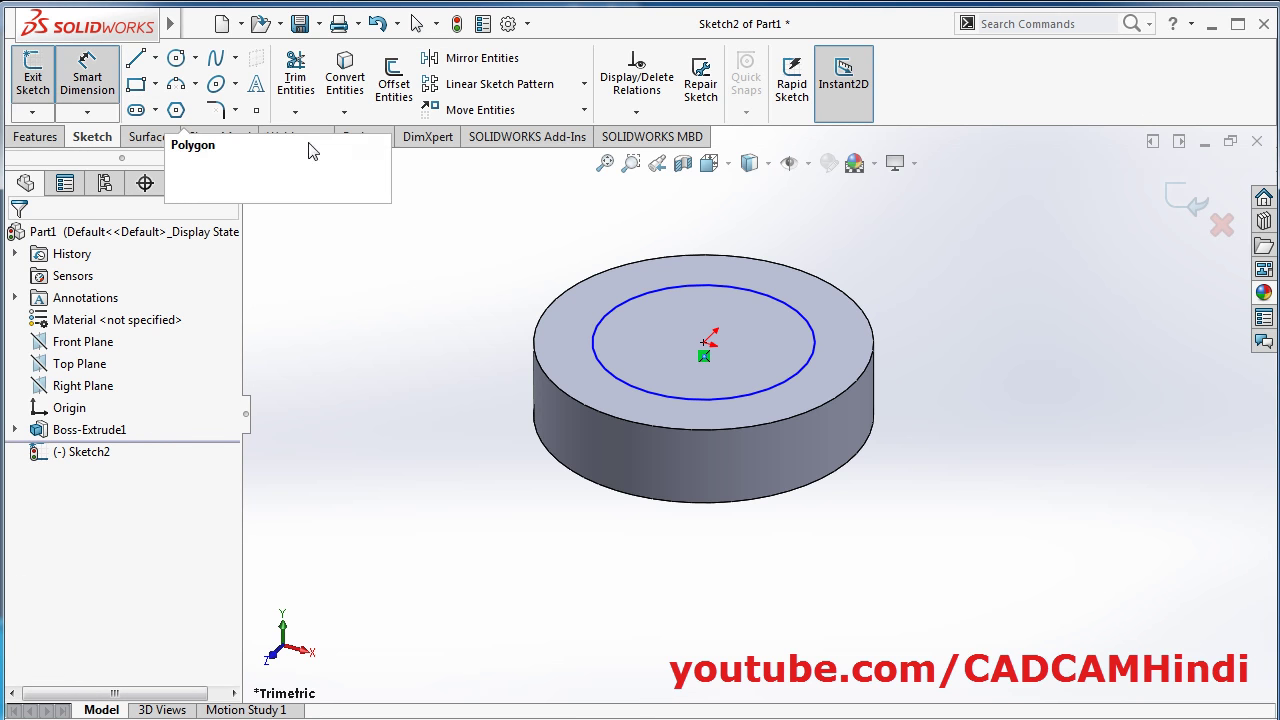
{"action": "left_click", "coordinate": [792, 316]}
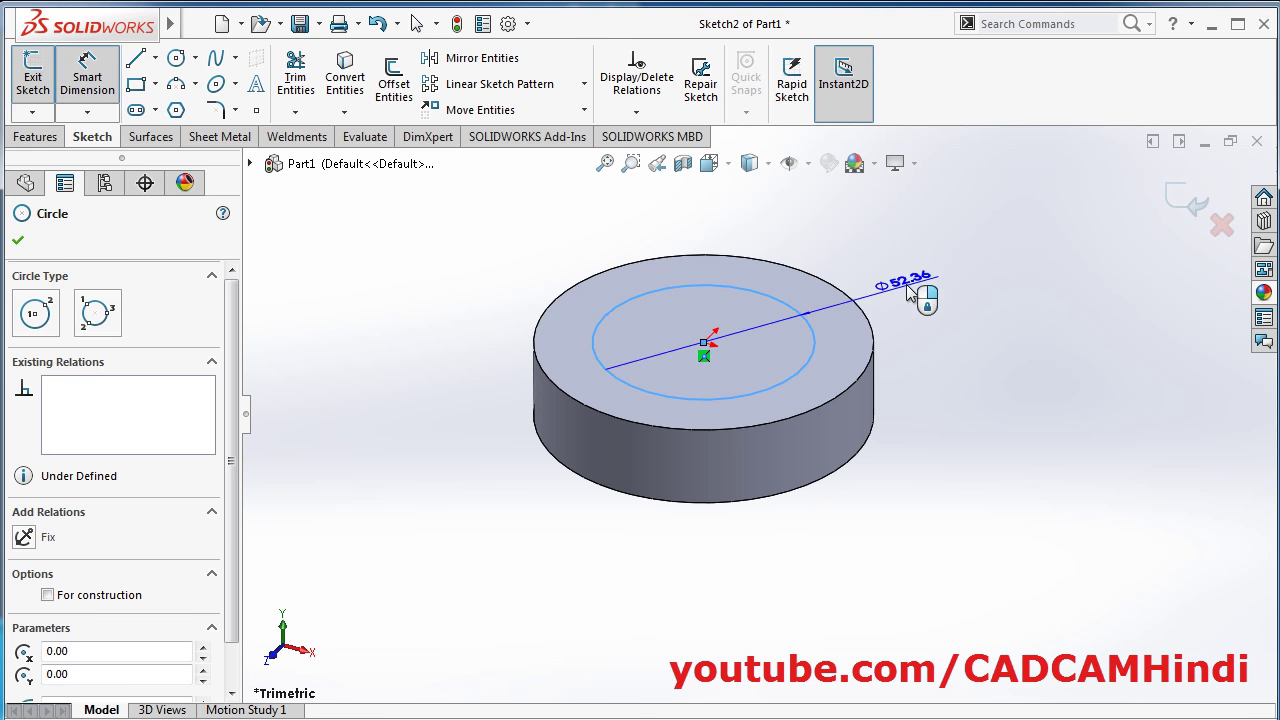
{"action": "left_click", "coordinate": [908, 292]}
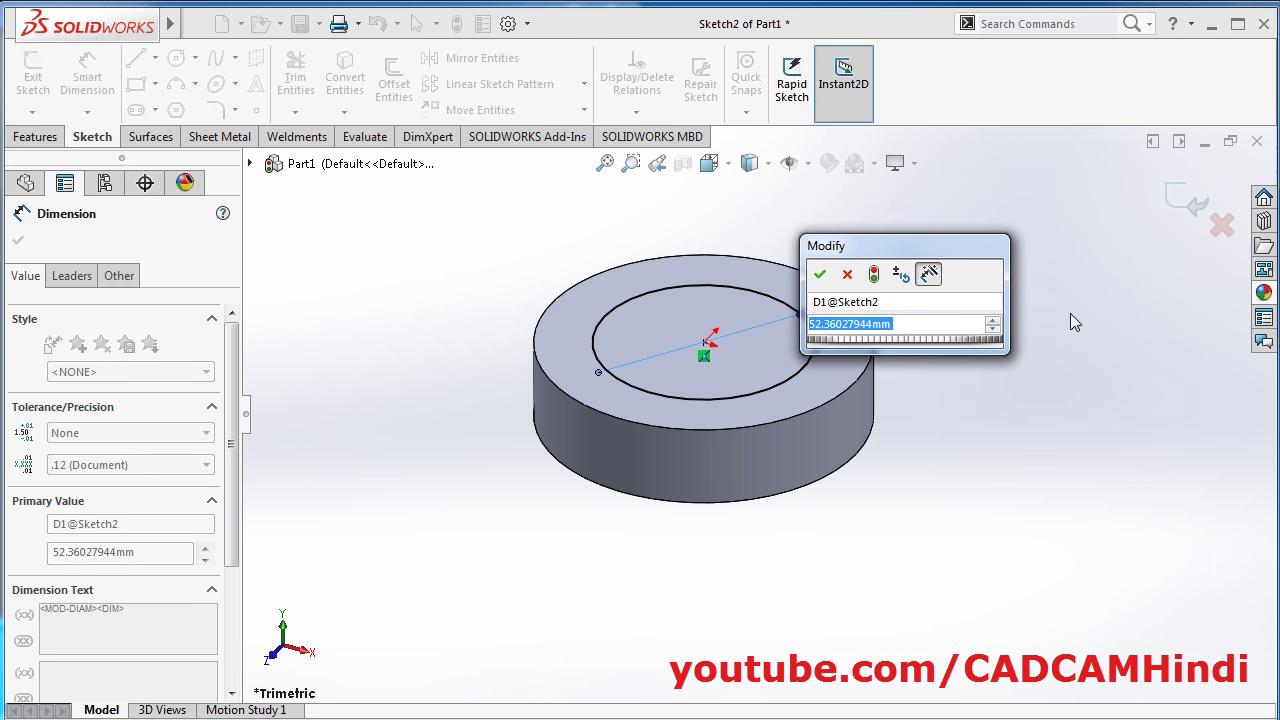
{"action": "type", "text": "a"}
{"action": "key", "text": "Escape"}
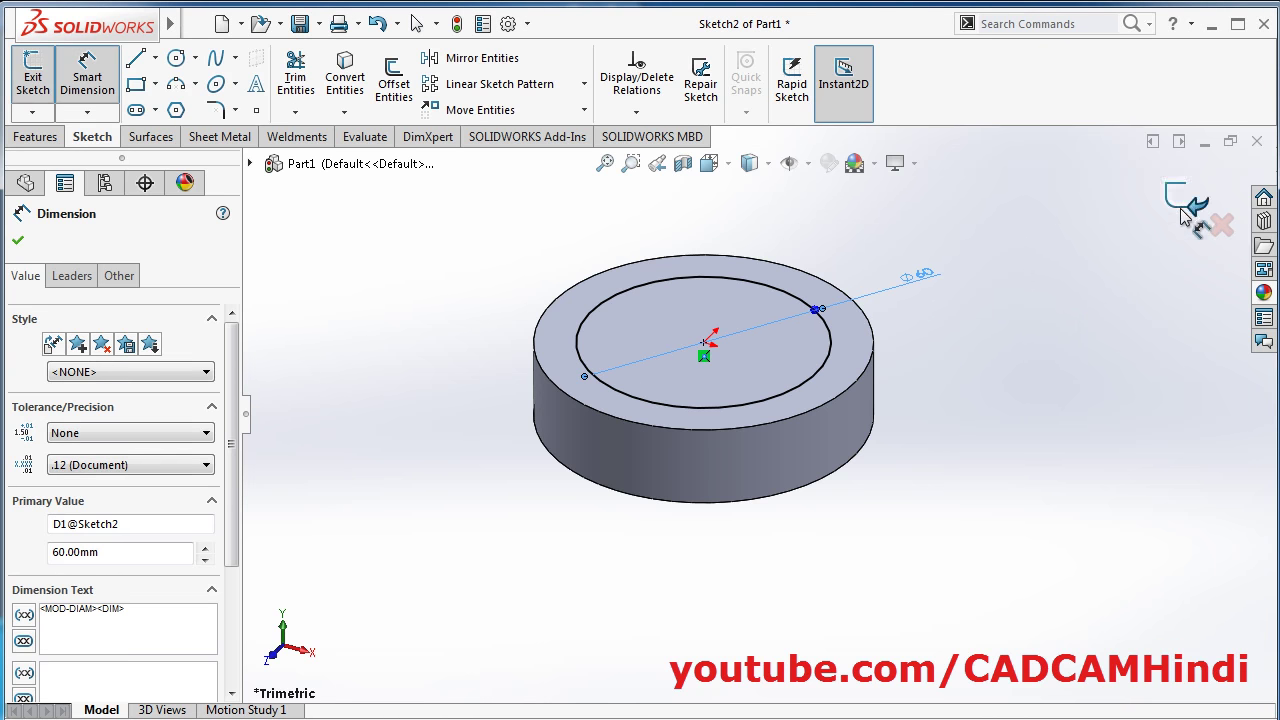
{"action": "key", "text": "Escape"}
Cut the 60 mm circle 15 mm deep into the cylinder
{"action": "key", "text": "c"}
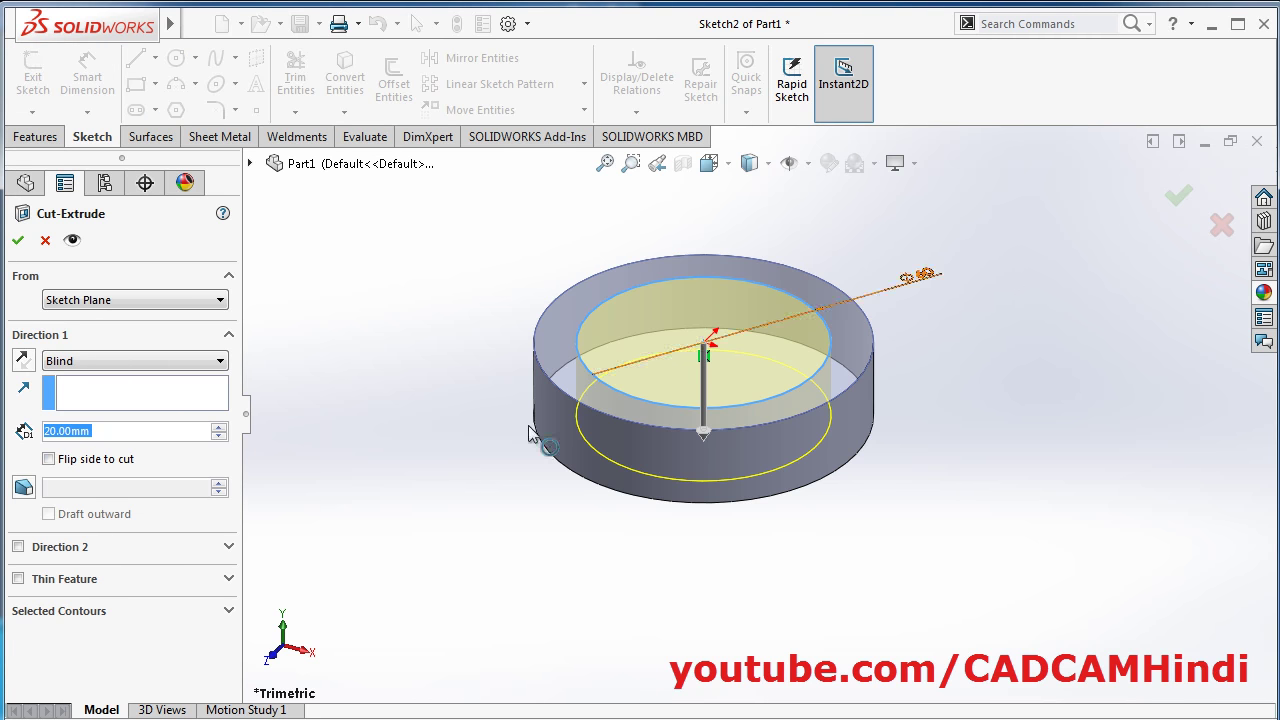
{"action": "type", "text": "15"}
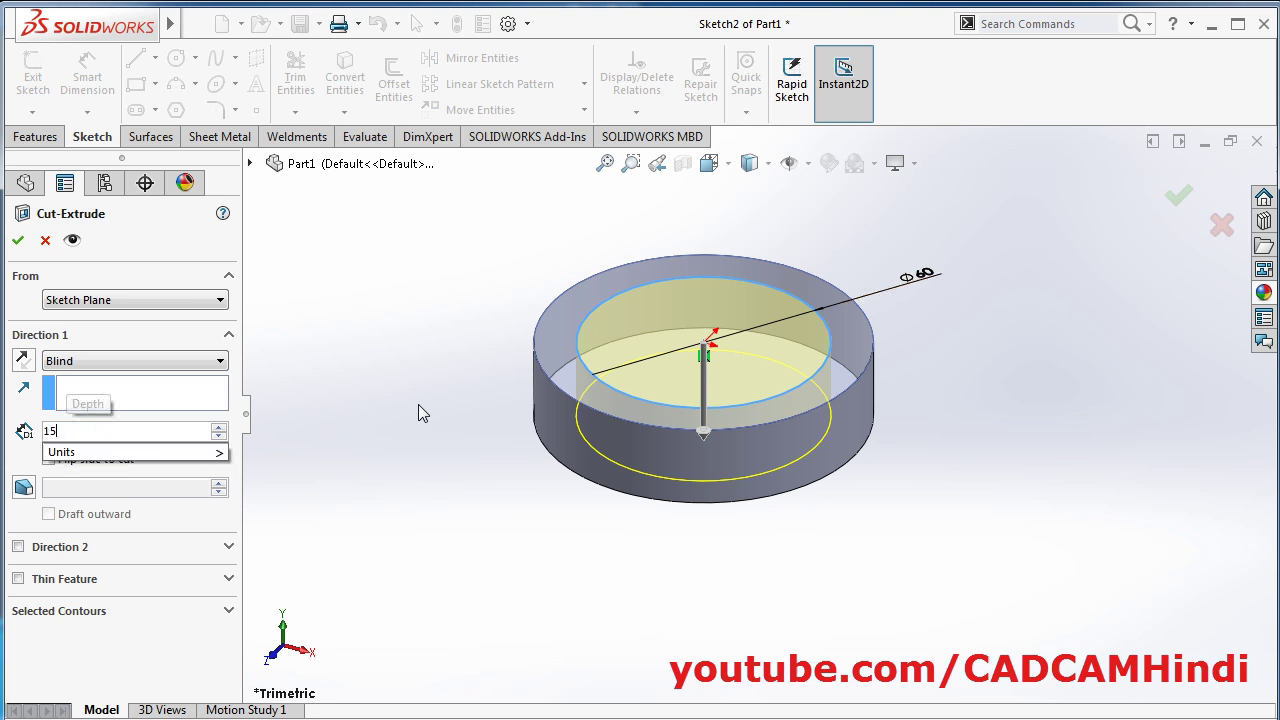
{"action": "key", "text": "Return"}
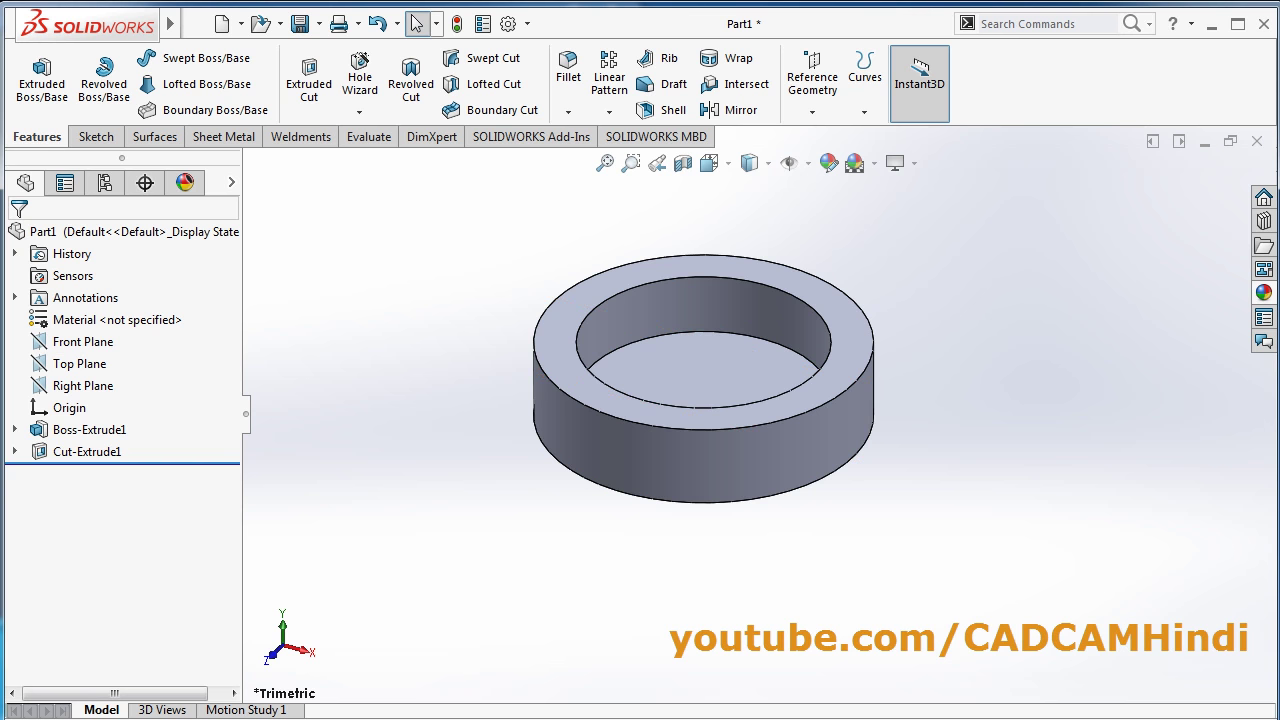
{"action": "key", "text": "alt+Tab"}
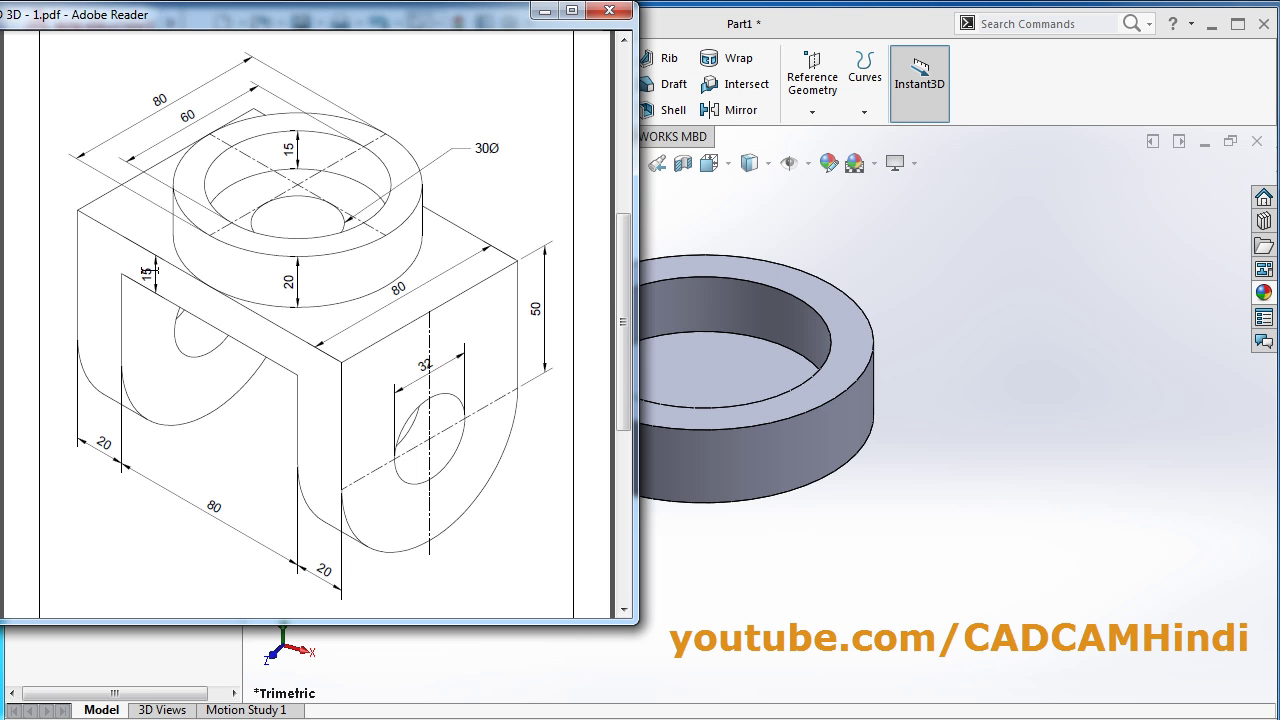
{"action": "left_click", "coordinate": [1153, 440]}
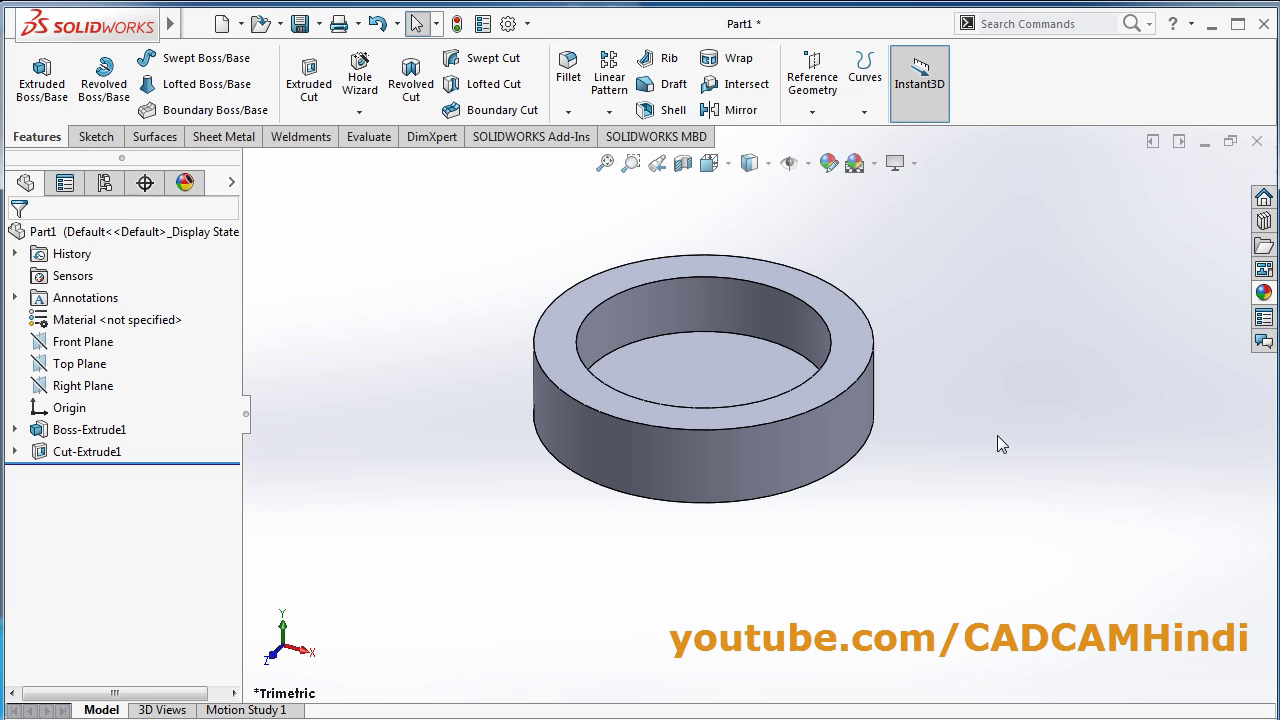
Begin a new extruded boss with its sketch on the Top Plane from the flyout tree
{"action": "left_click", "coordinate": [52, 100]}
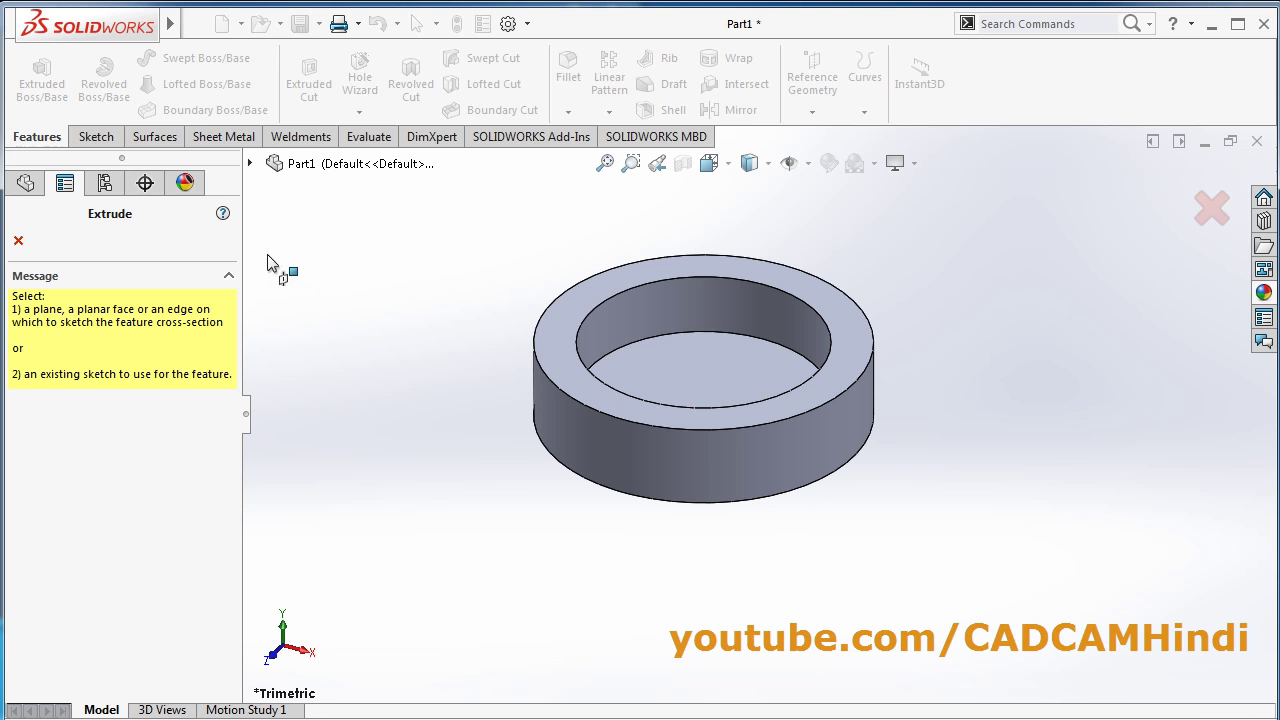
{"action": "left_click", "coordinate": [251, 164]}
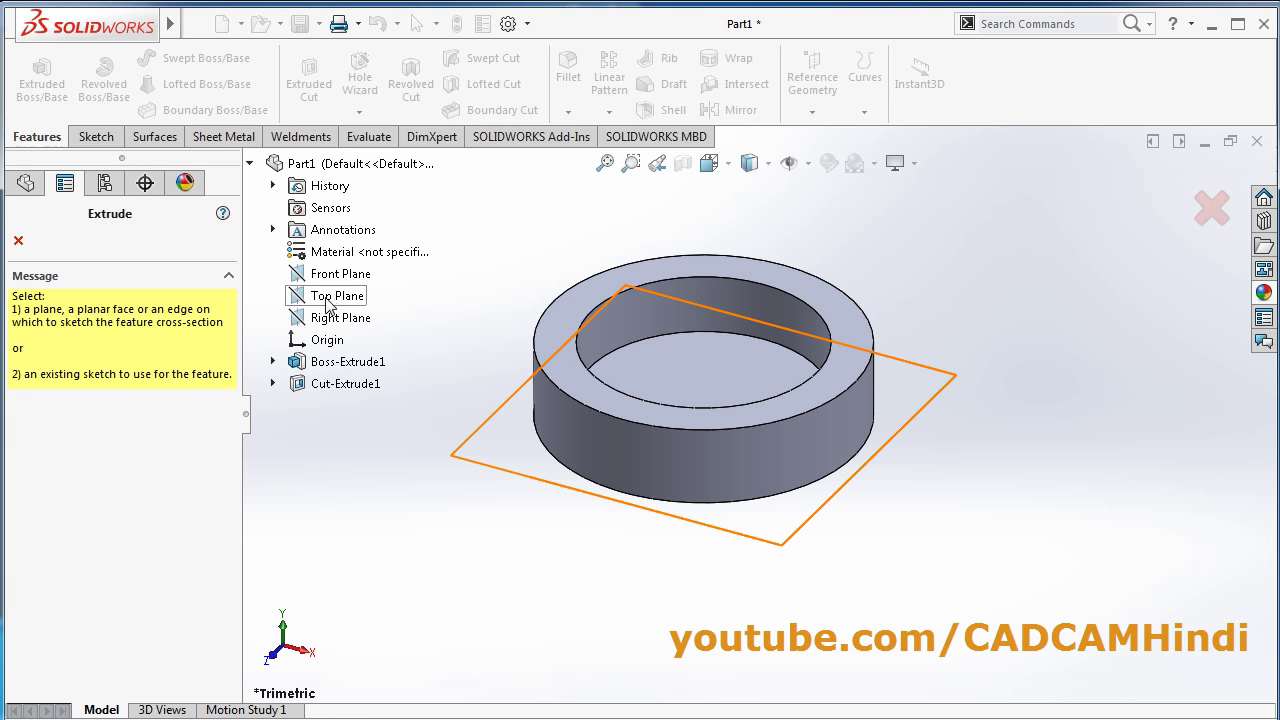
{"action": "left_click", "coordinate": [327, 300]}
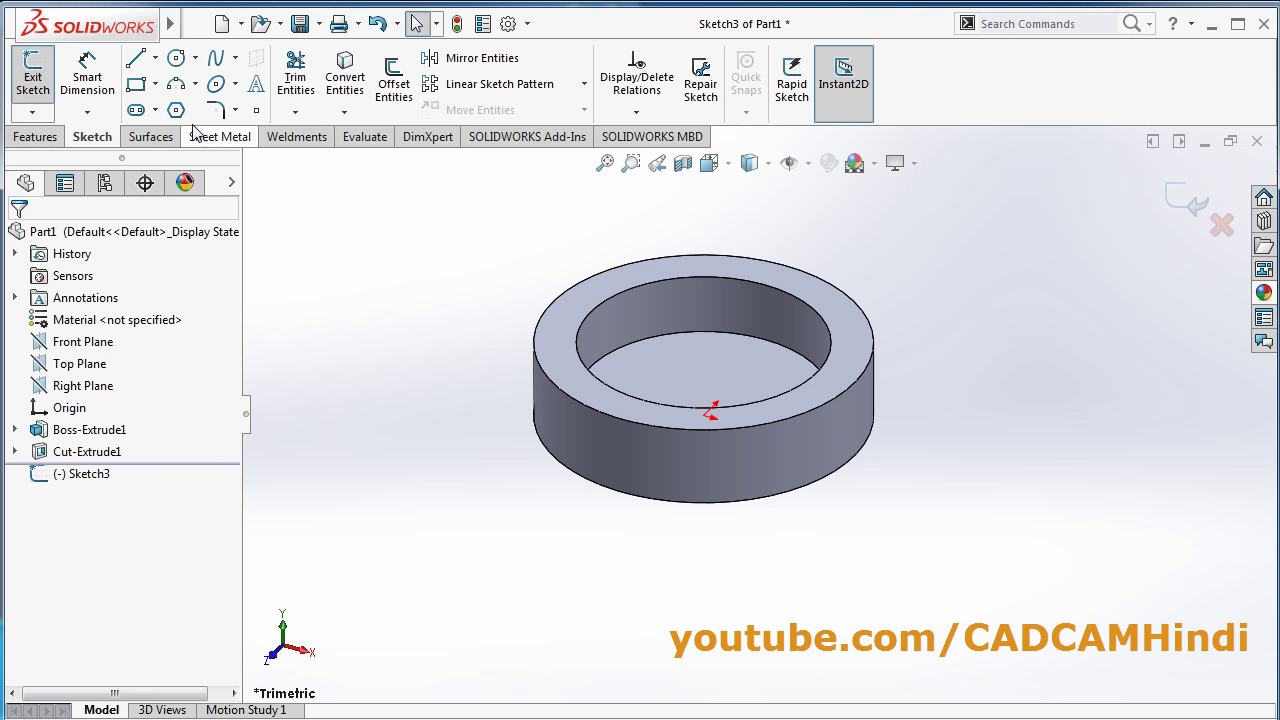
Draw a center rectangle starting at the origin
{"action": "left_click", "coordinate": [156, 85]}
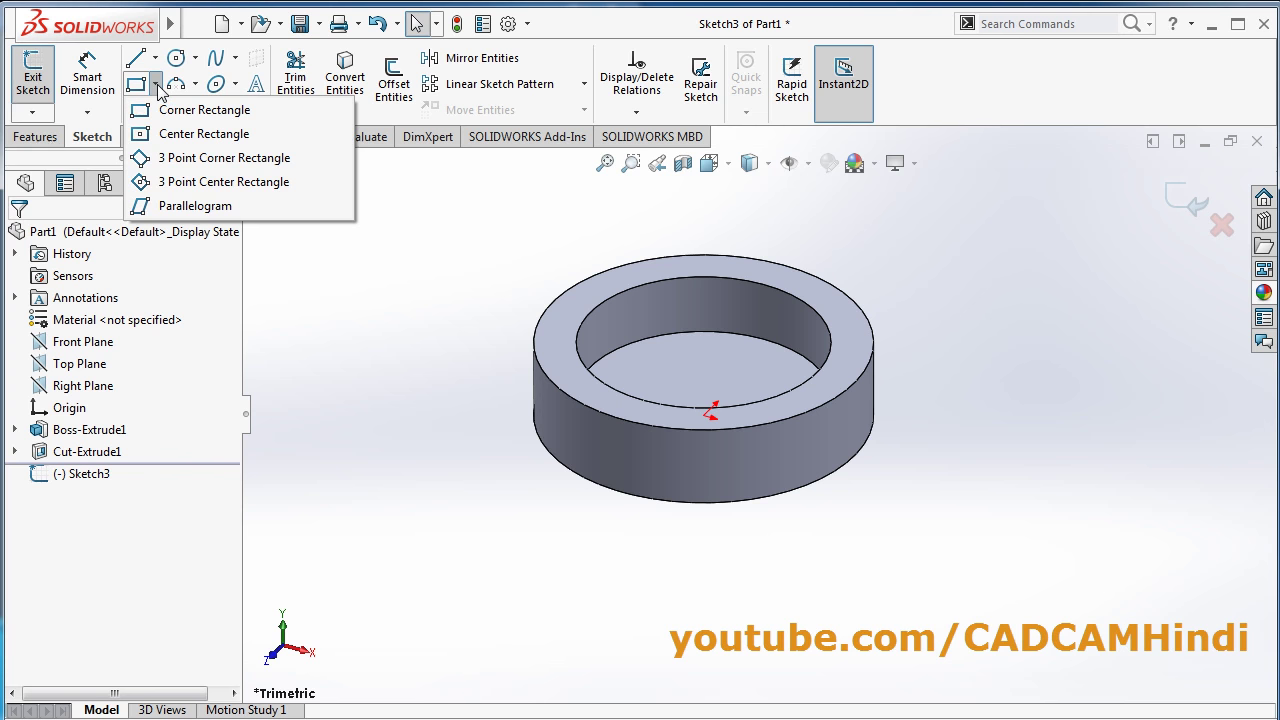
{"action": "left_click", "coordinate": [194, 135]}
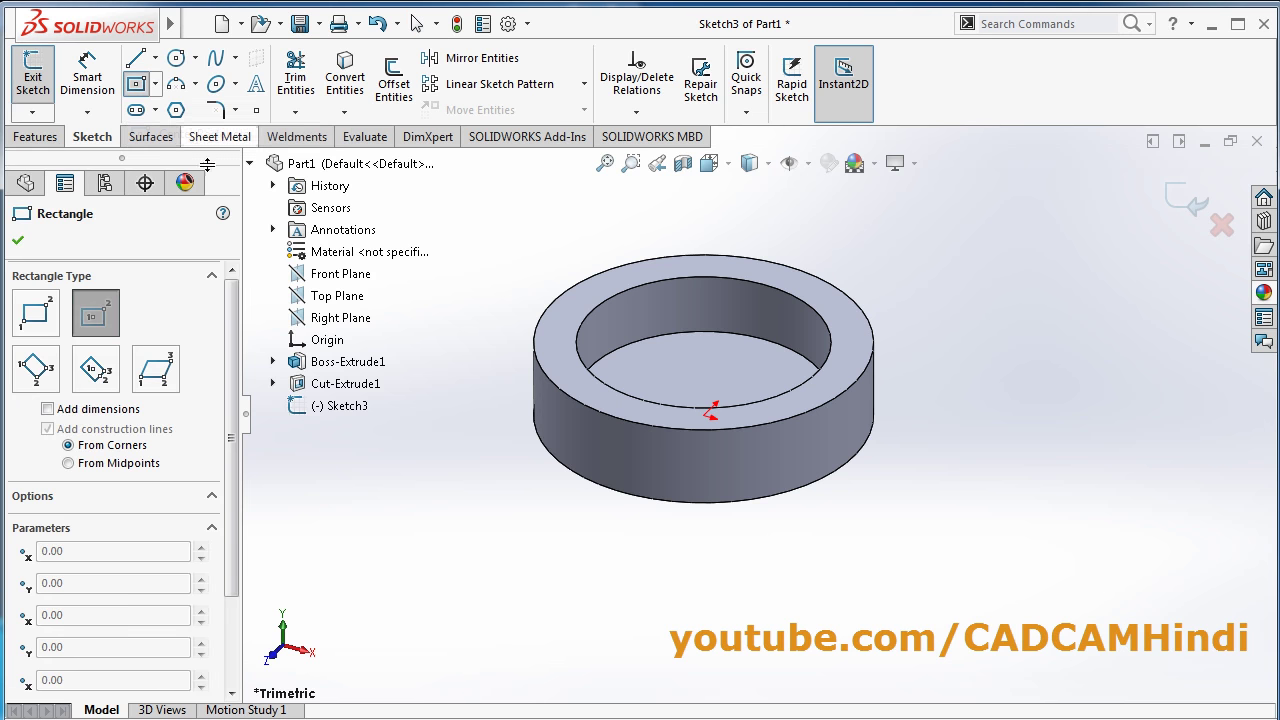
{"action": "left_click", "coordinate": [704, 415]}
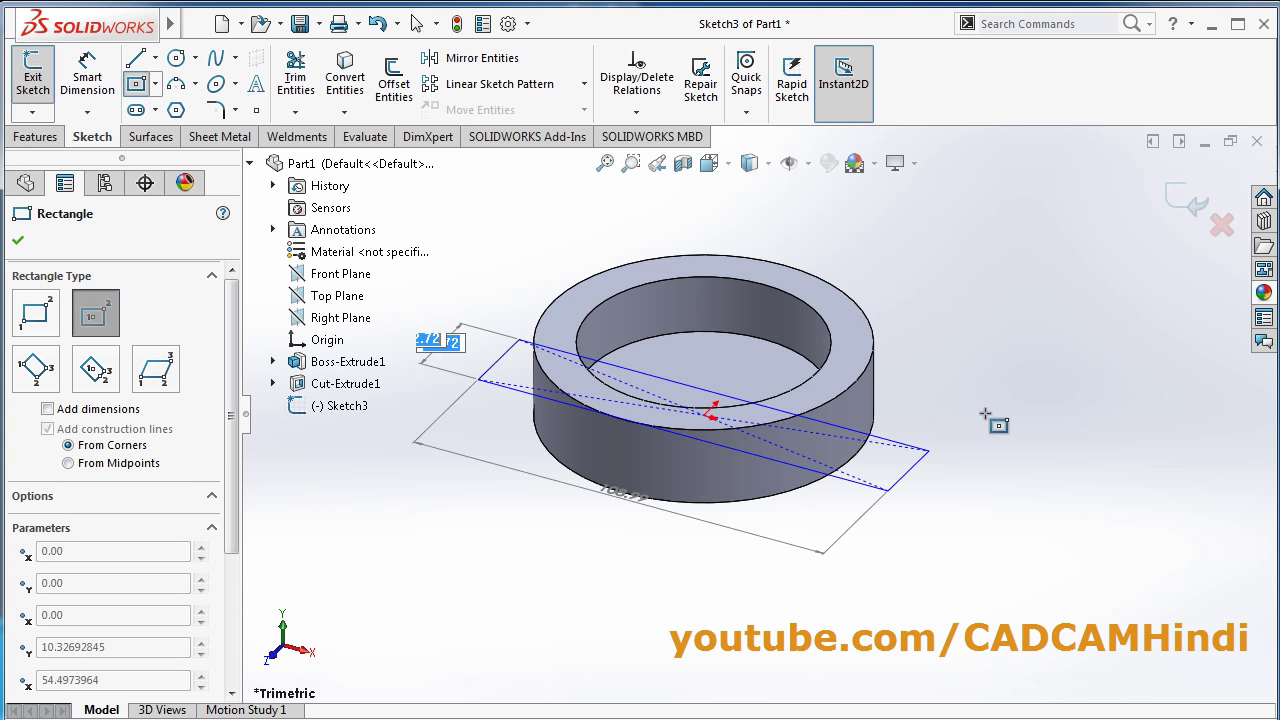
{"action": "left_click", "coordinate": [1071, 375]}
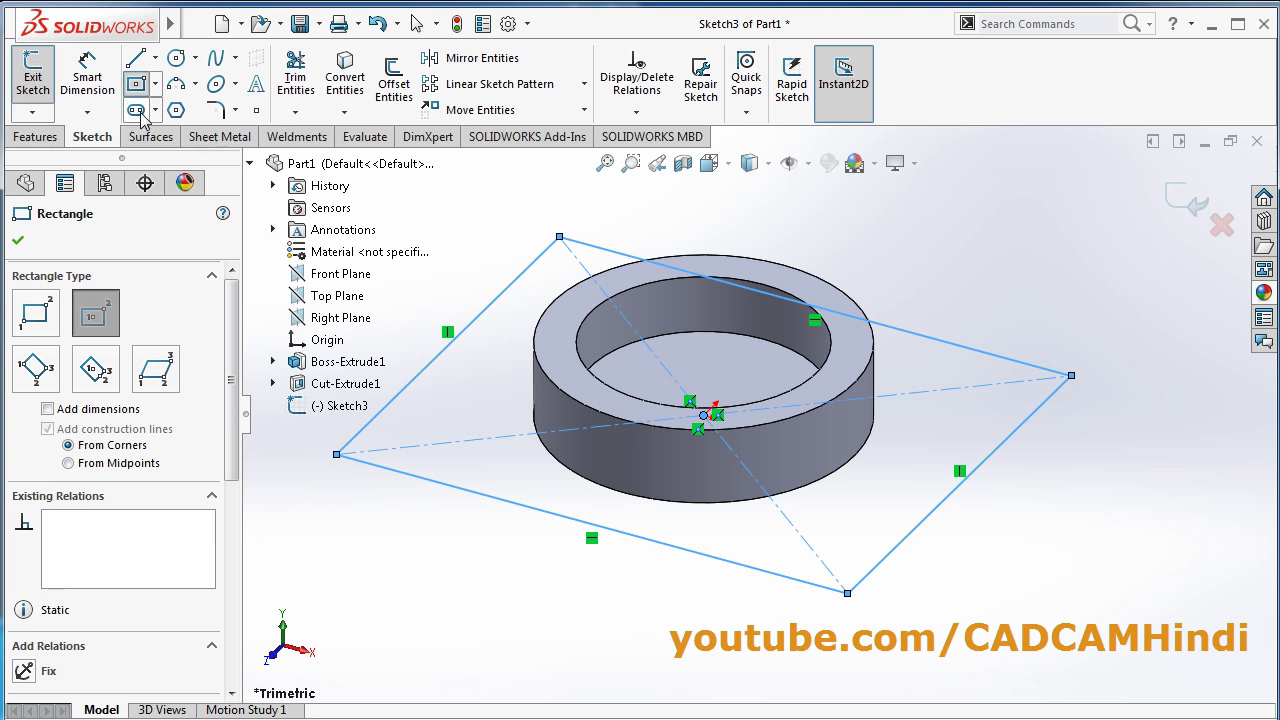
Dimension the rectangle to 120 mm long by 80 mm wide and exit the sketch
{"action": "left_click", "coordinate": [88, 78]}
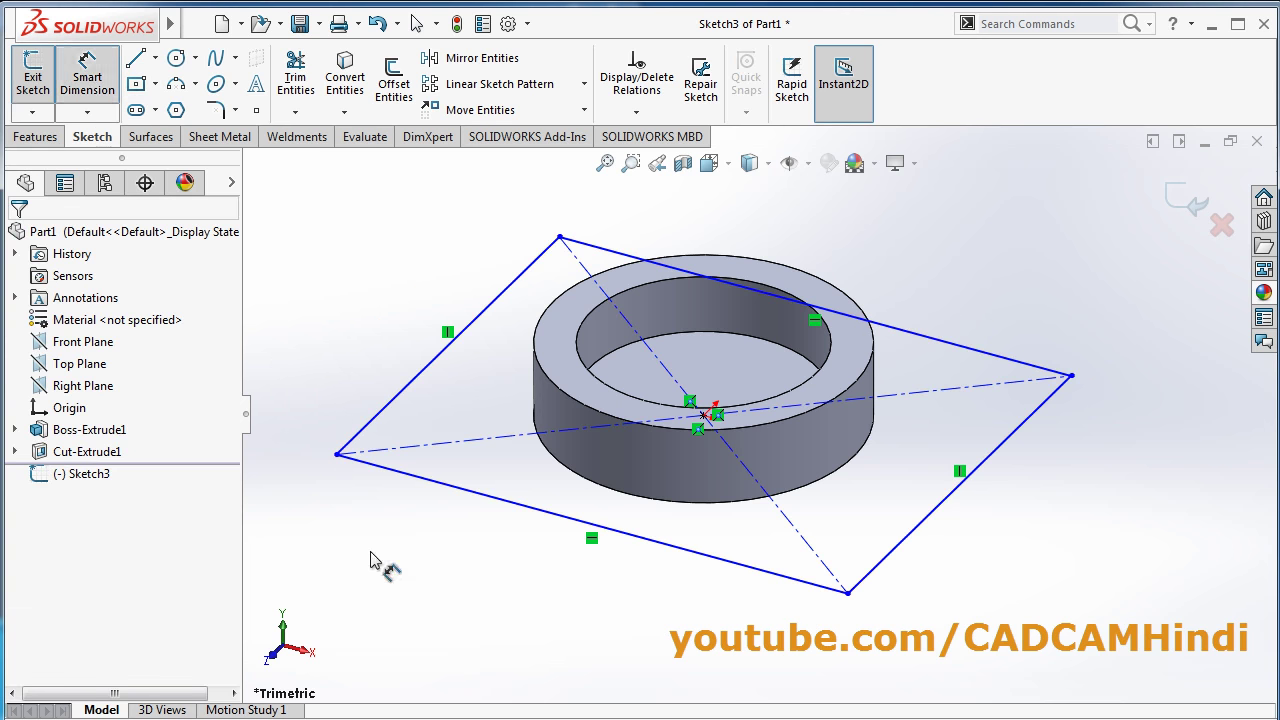
{"action": "left_click", "coordinate": [658, 546]}
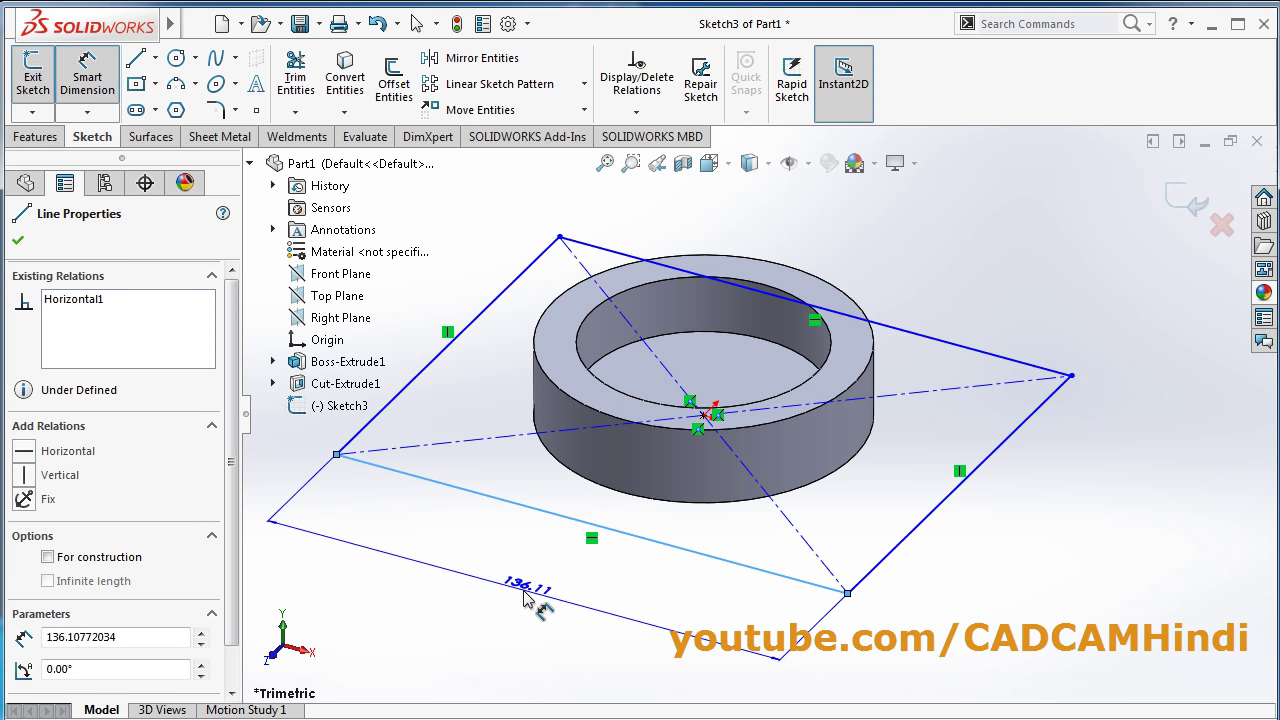
{"action": "left_click", "coordinate": [524, 598]}
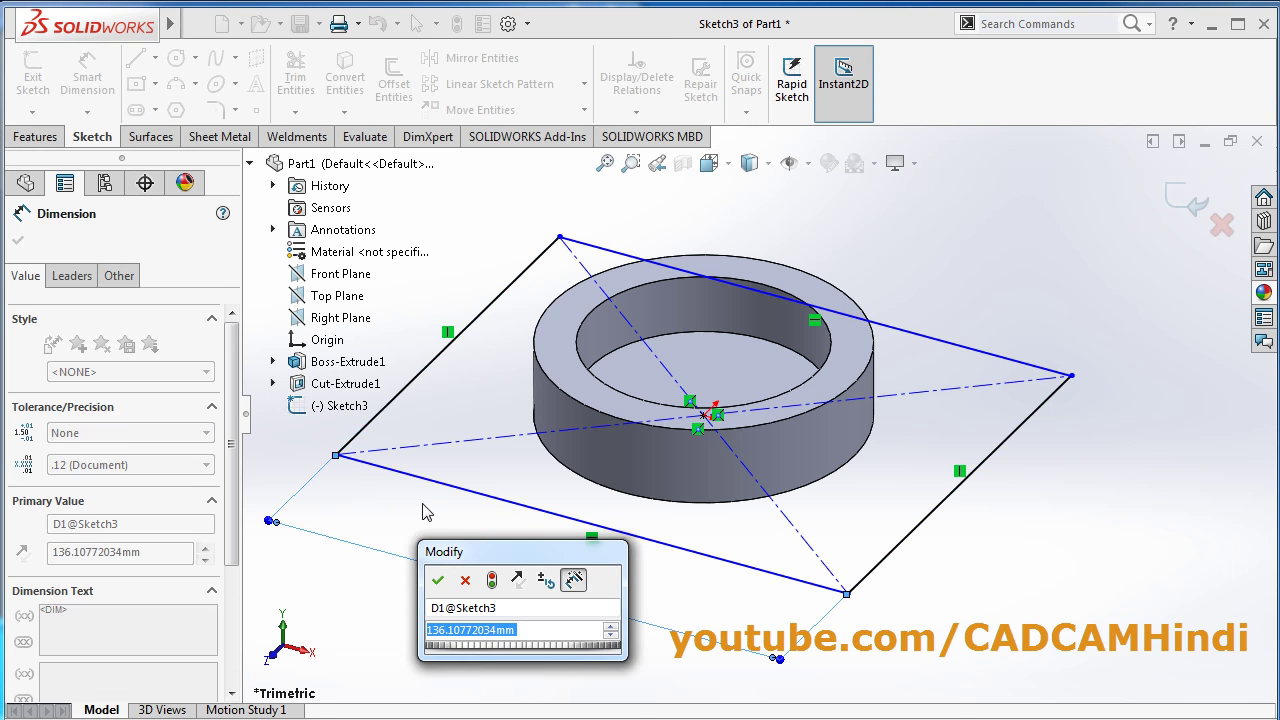
{"action": "type", "text": "120"}
{"action": "key", "text": "Return"}
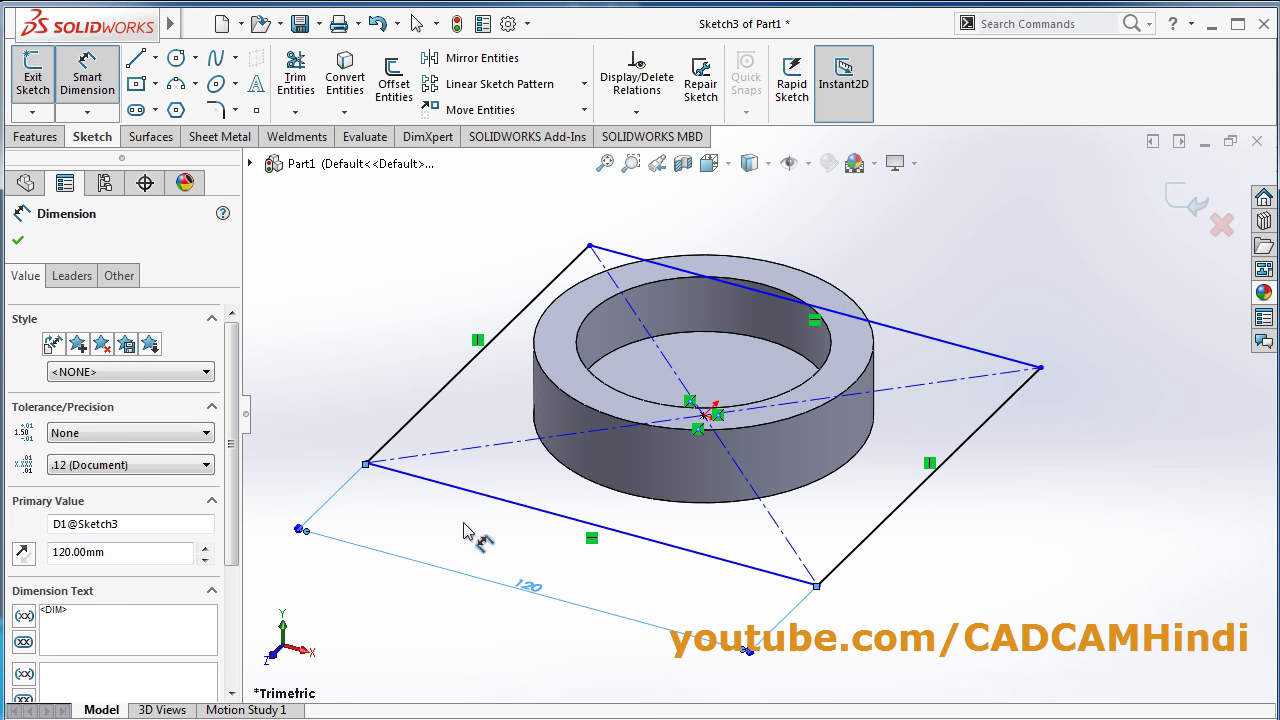
{"action": "left_click", "coordinate": [898, 518]}
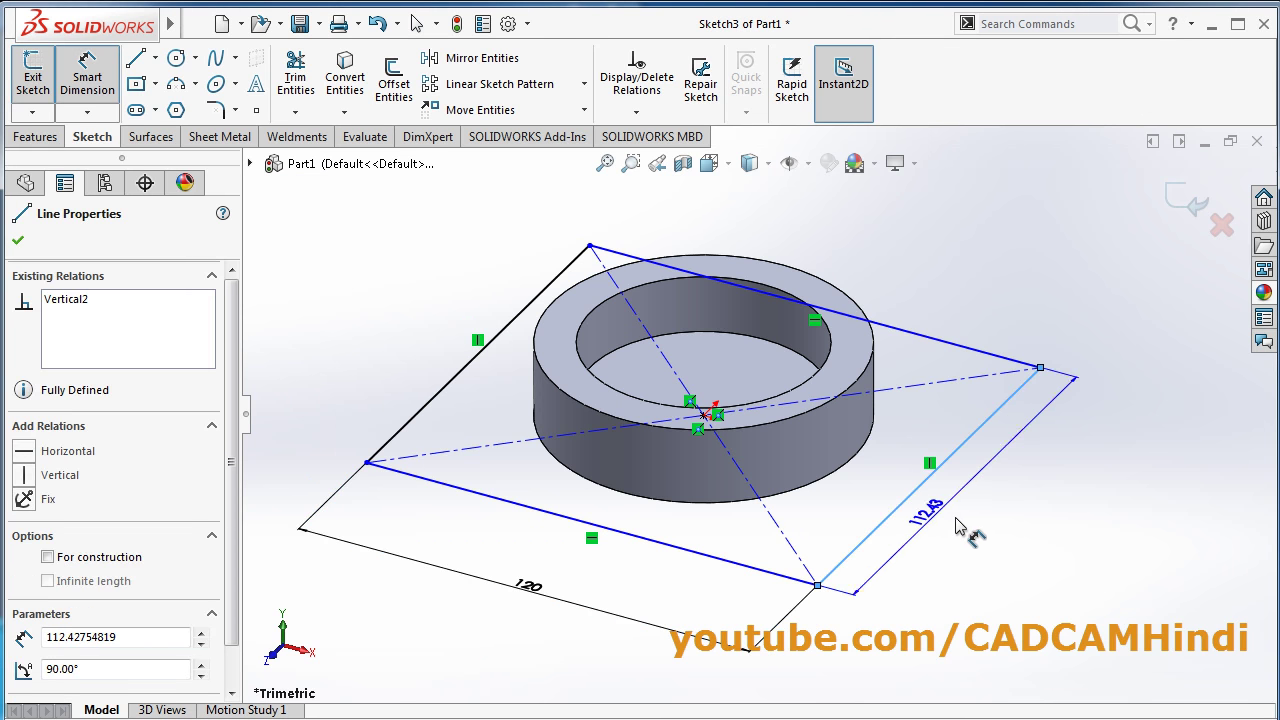
{"action": "left_click", "coordinate": [985, 515]}
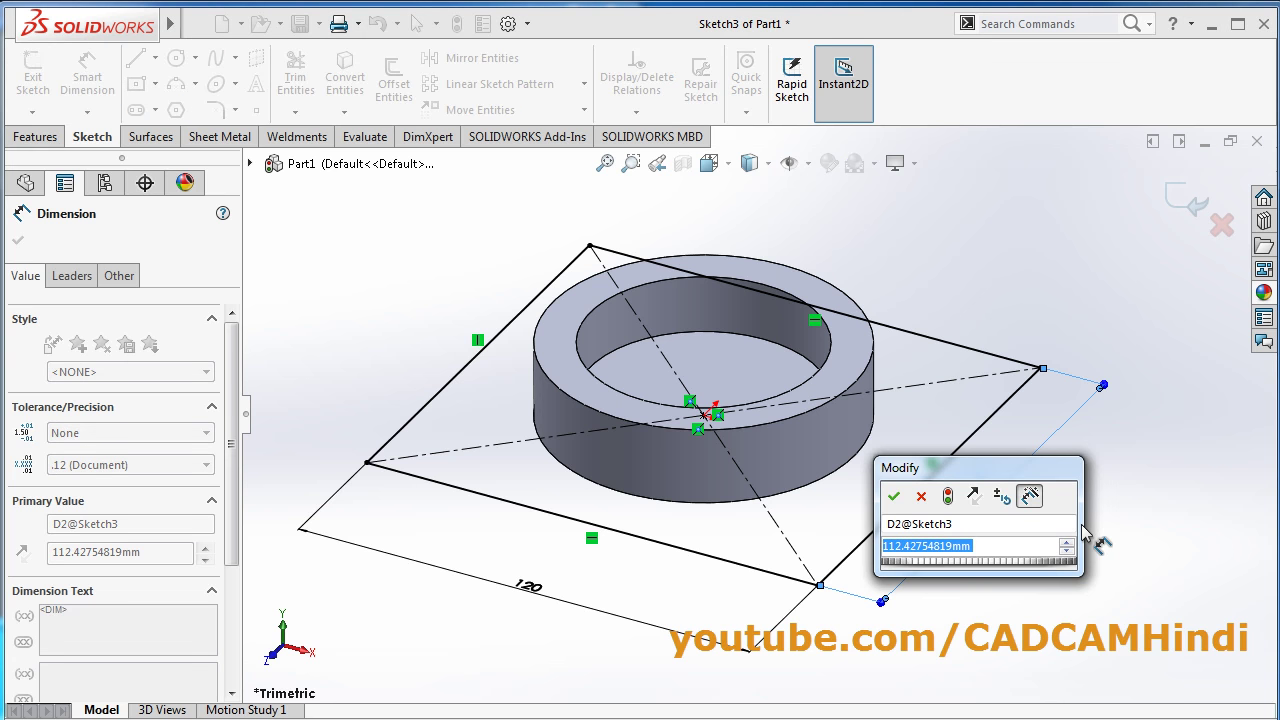
{"action": "type", "text": "80"}
{"action": "key", "text": "Return"}
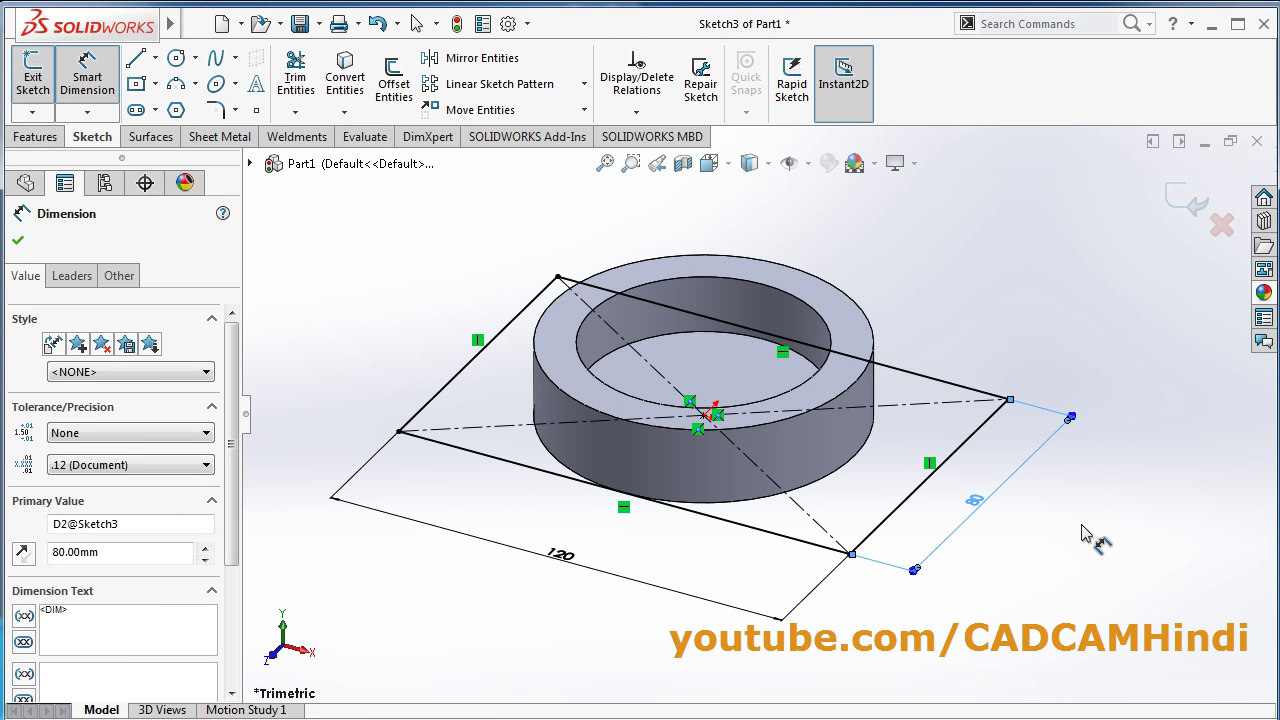
{"action": "left_click", "coordinate": [1185, 207]}
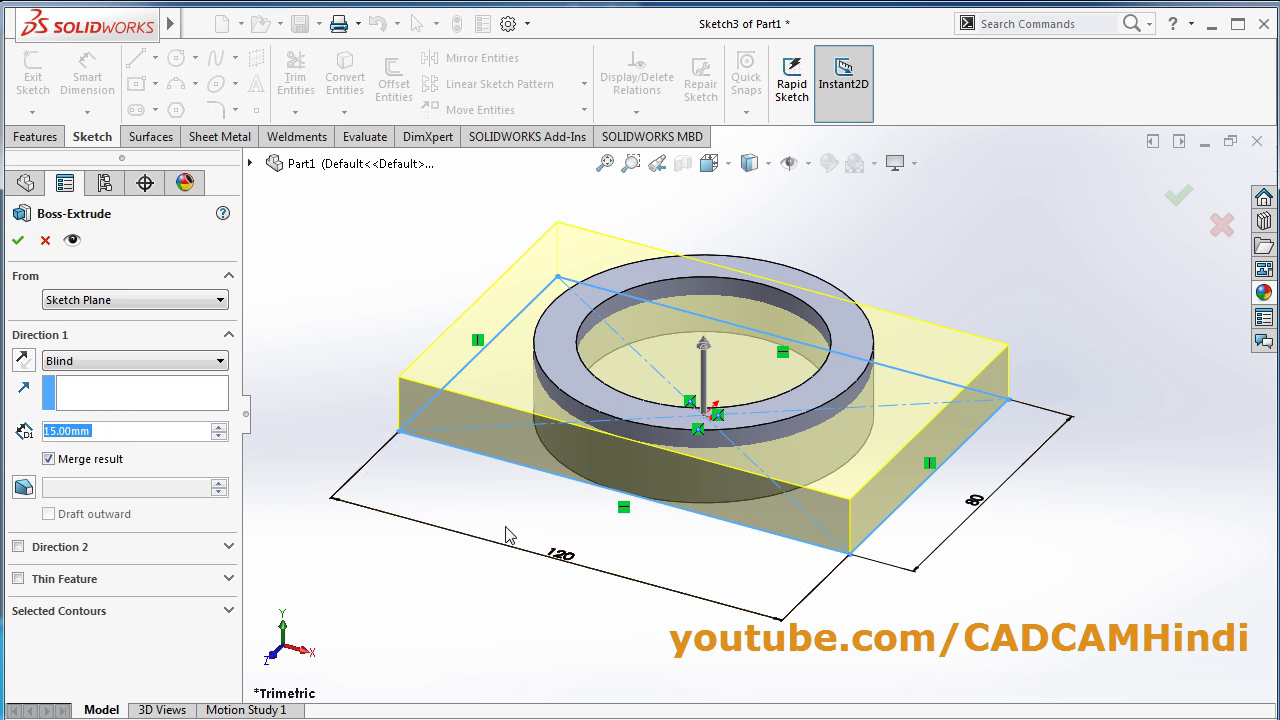
Reverse the extrusion to add the 15 mm base block downward, then switch to the drawing
{"action": "left_click", "coordinate": [23, 362]}
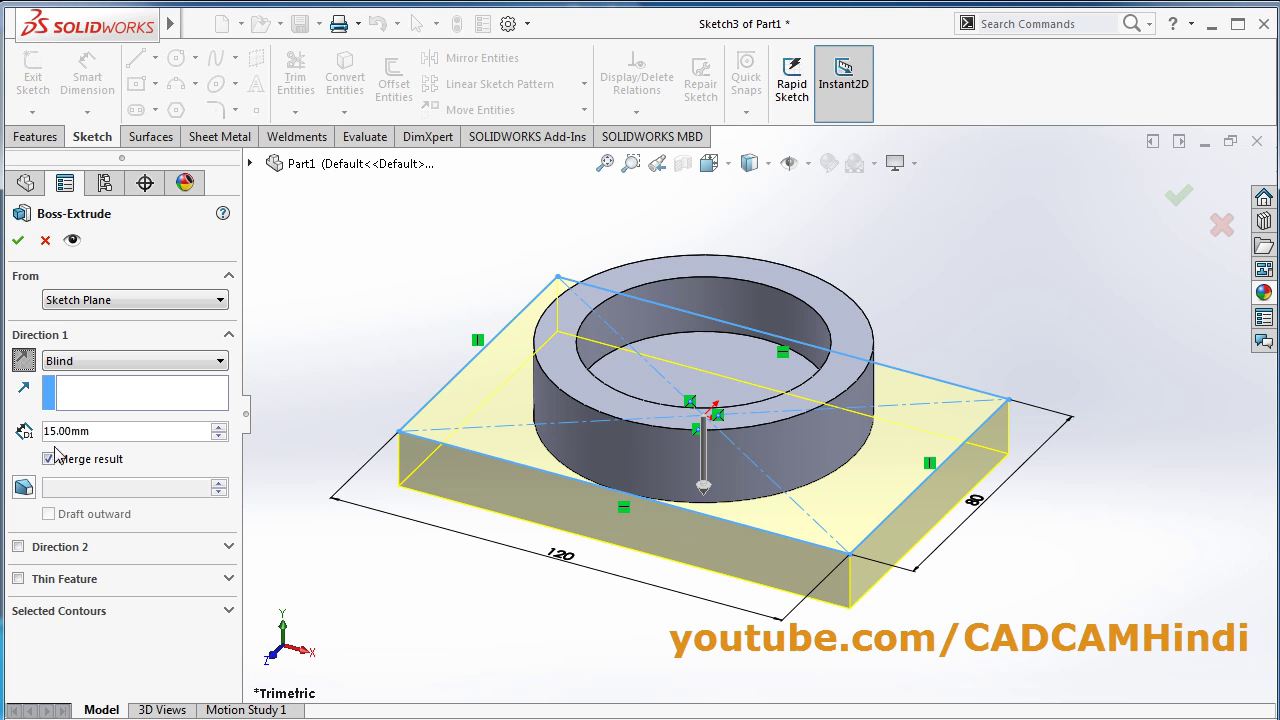
{"action": "left_click", "coordinate": [20, 240]}
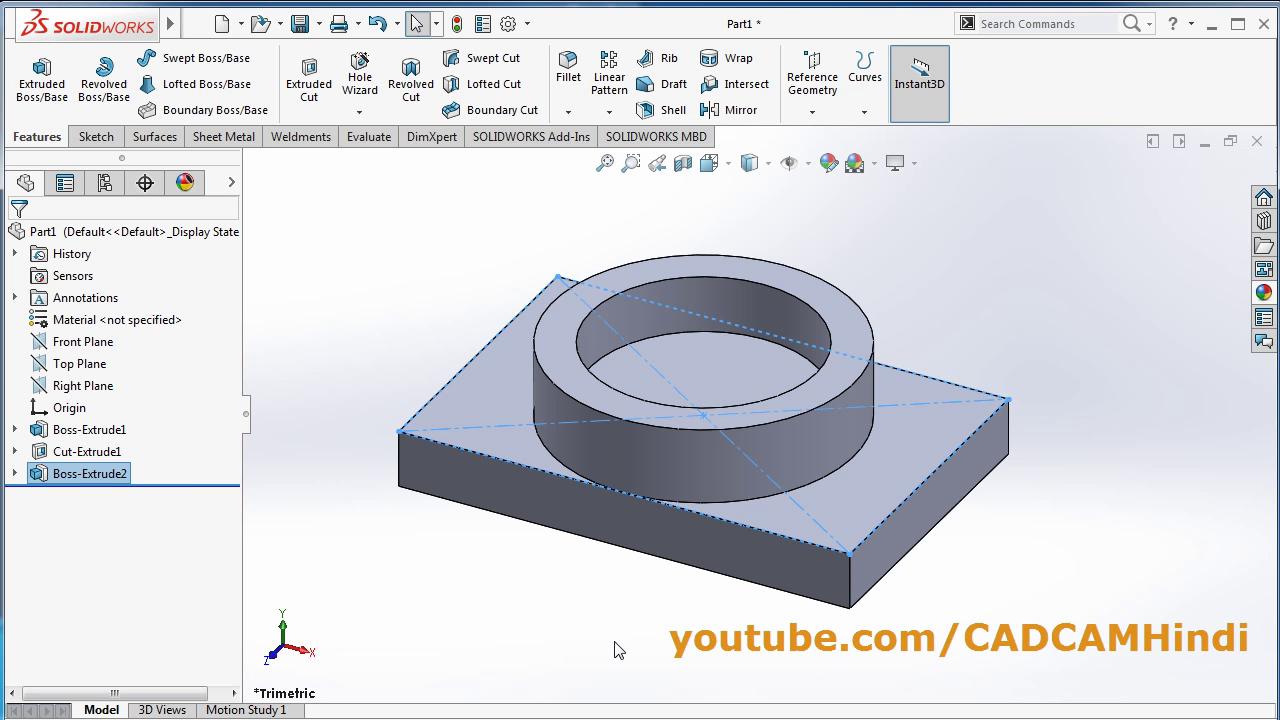
{"action": "left_click", "coordinate": [608, 620]}
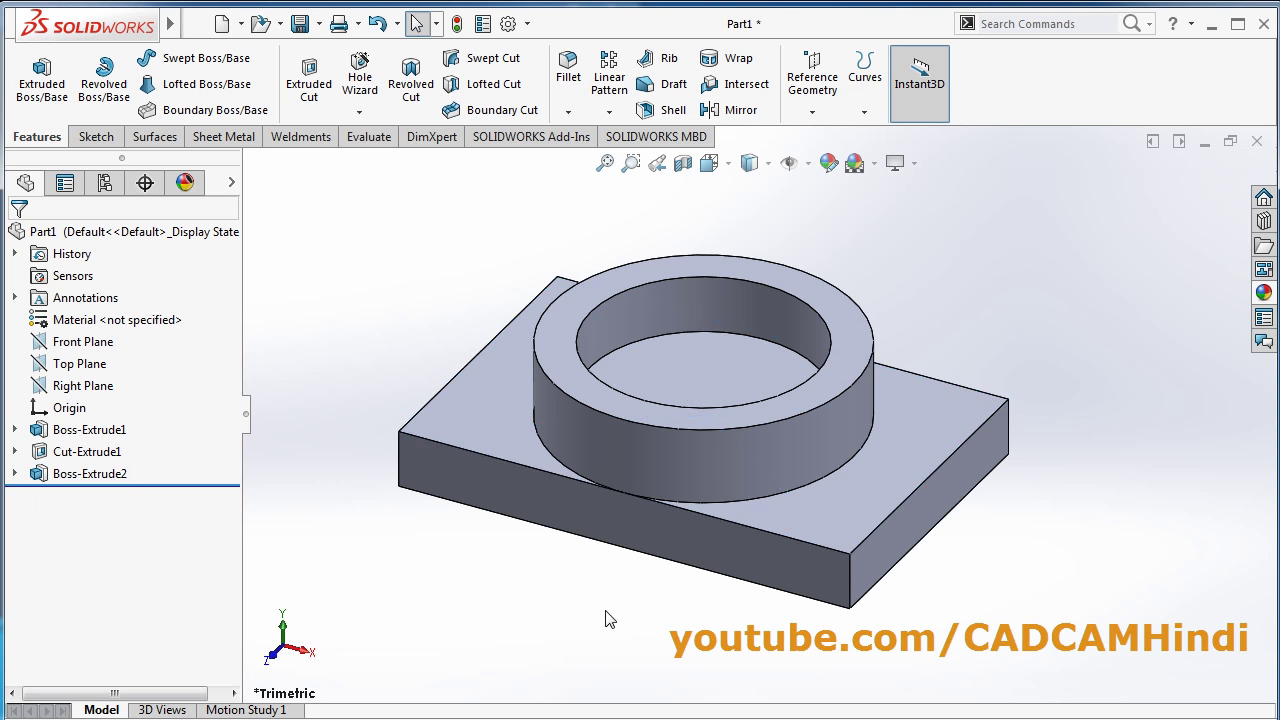
{"action": "key", "text": "alt+Tab"}
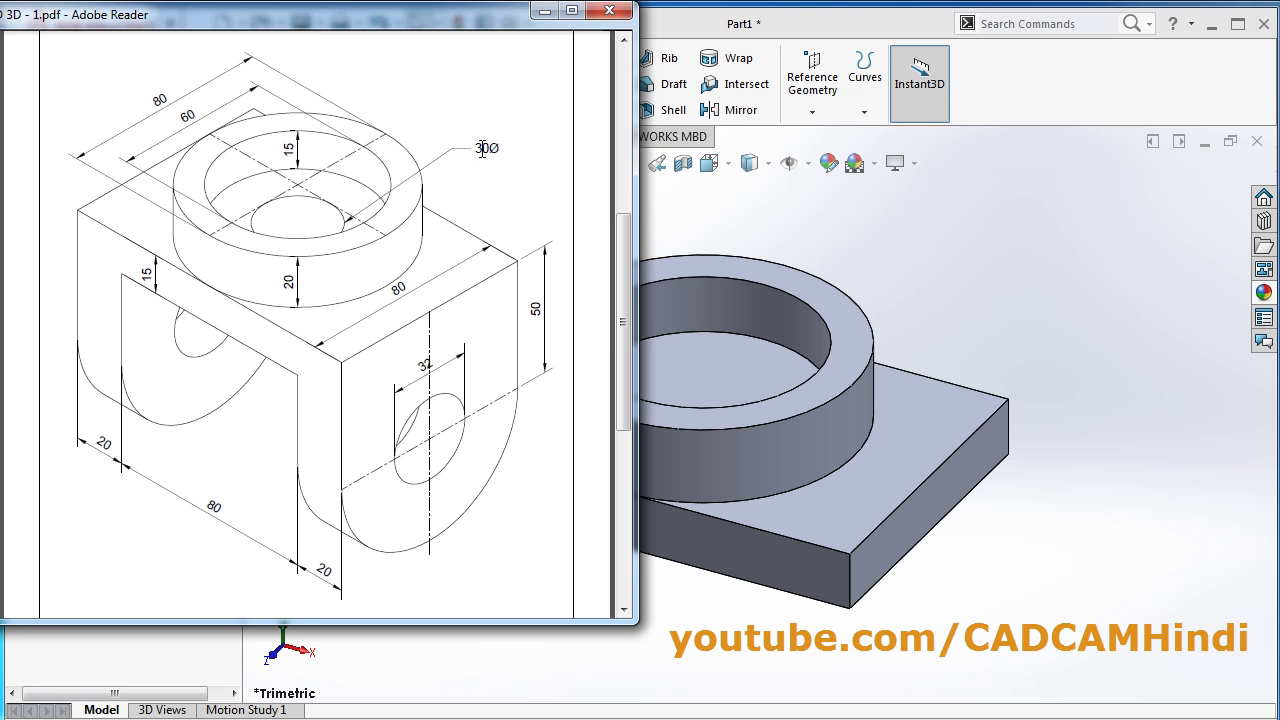
Back in SOLIDWORKS, start an extruded cut with a circle at the cup floor's centre
{"action": "left_click", "coordinate": [1072, 300]}
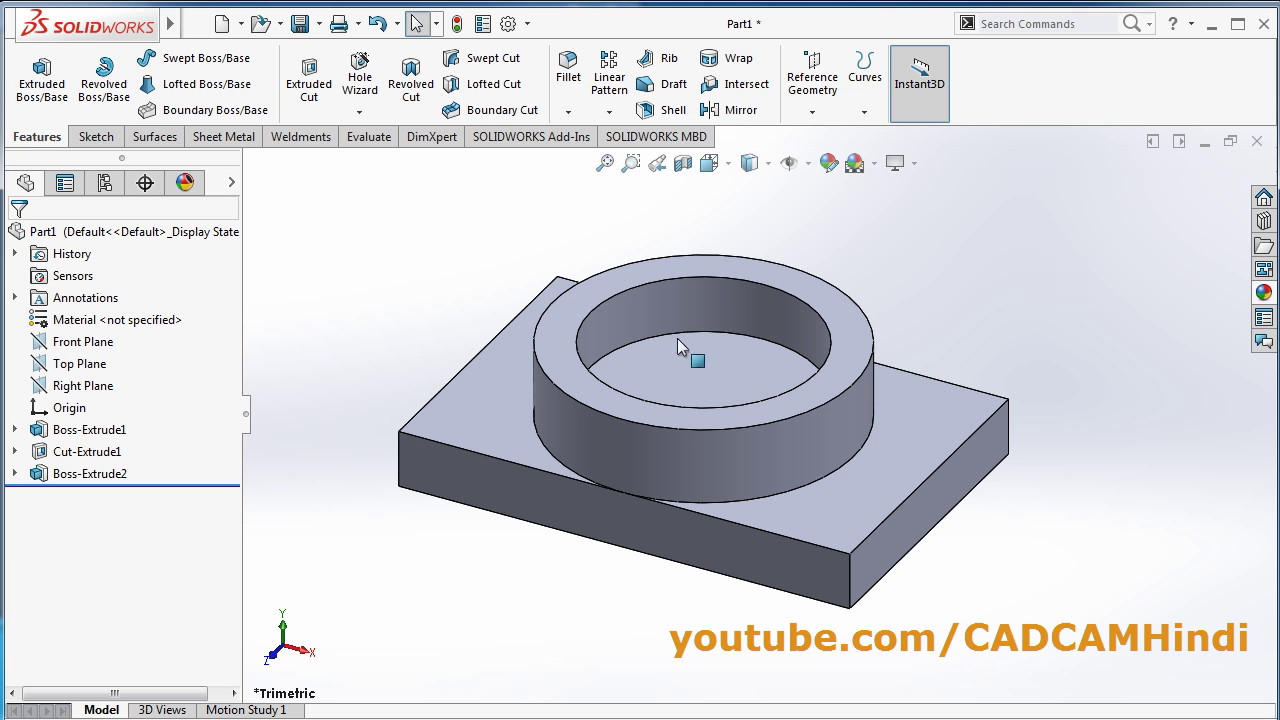
{"action": "left_click", "coordinate": [309, 90]}
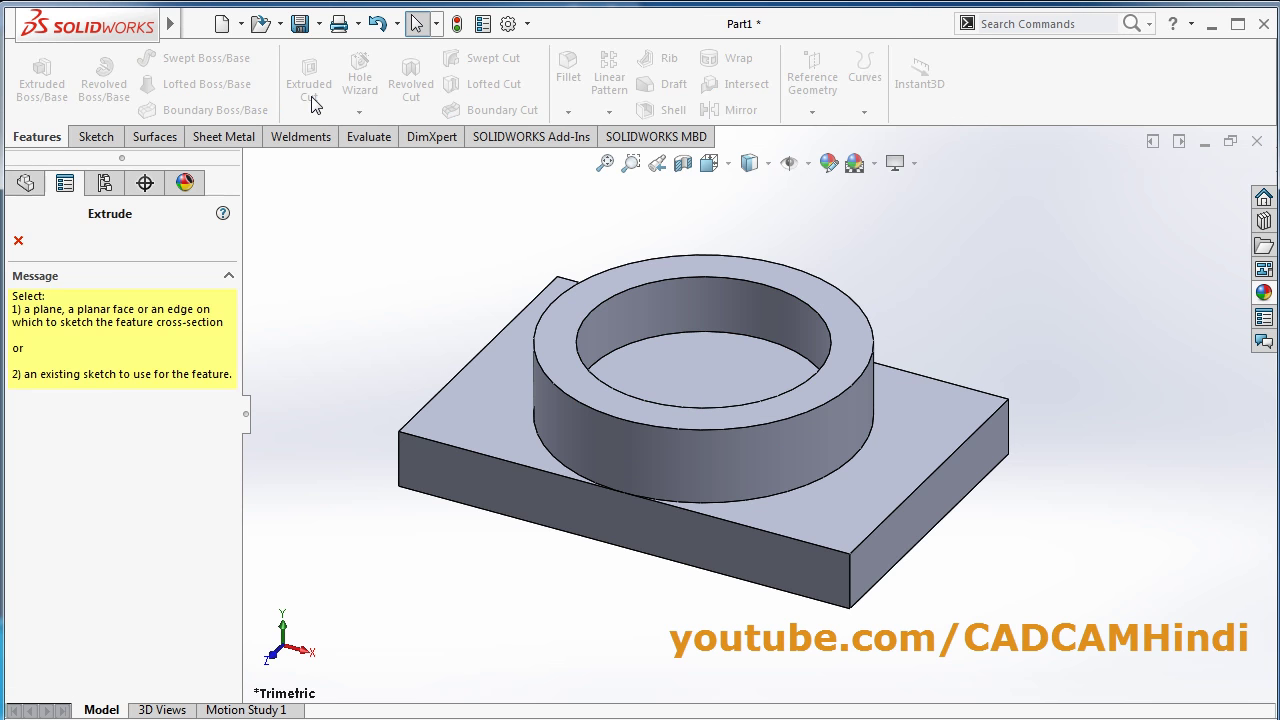
{"action": "left_click", "coordinate": [683, 380]}
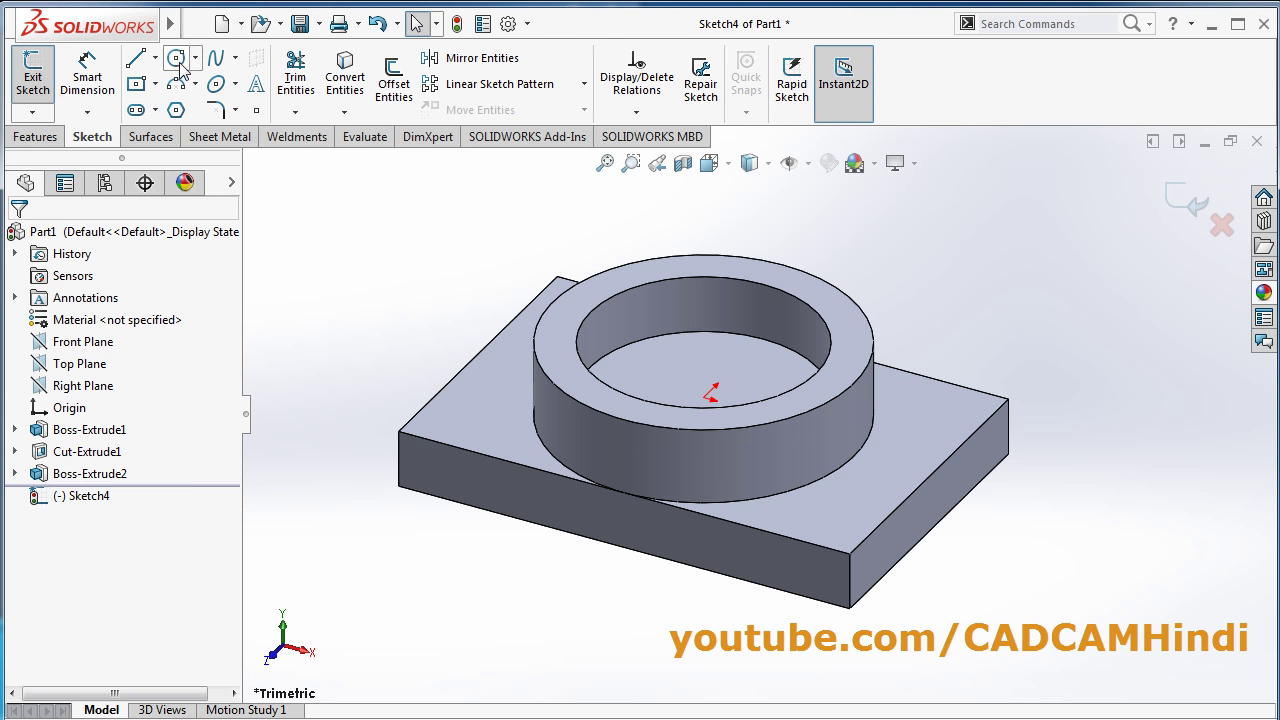
{"action": "left_click", "coordinate": [176, 57]}
{"action": "left_click", "coordinate": [704, 398]}
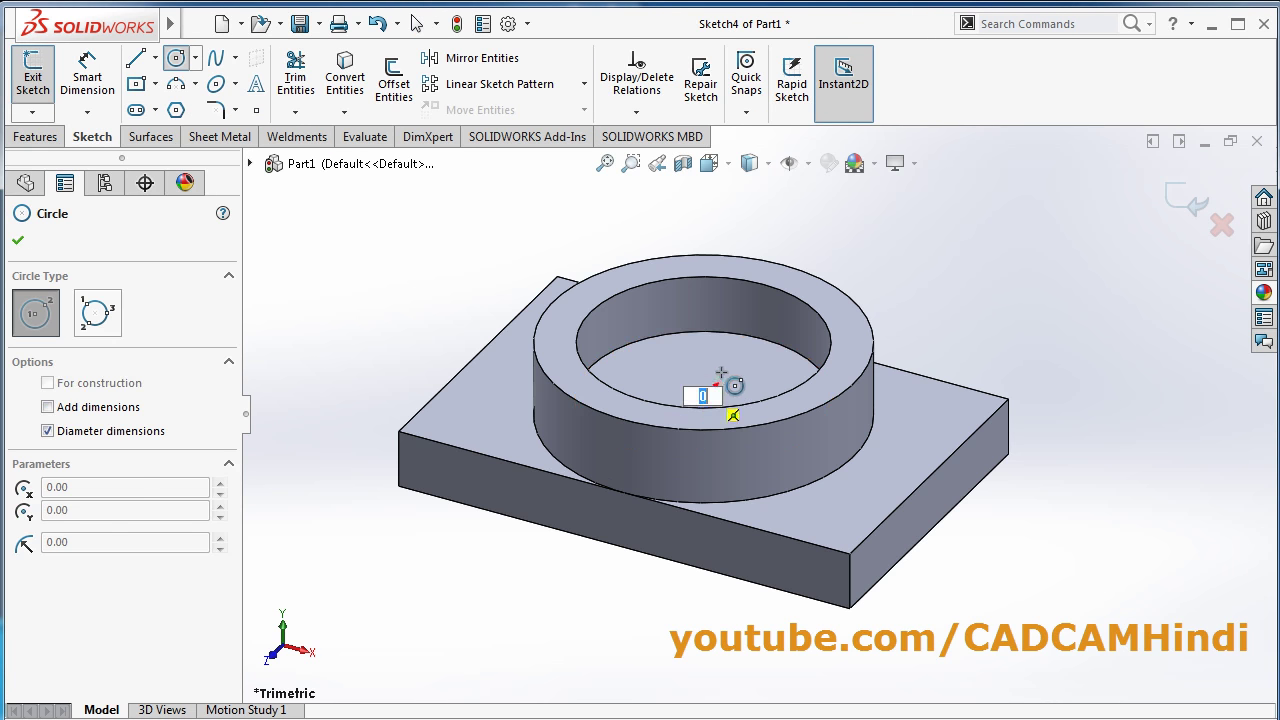
{"action": "left_click", "coordinate": [735, 355]}
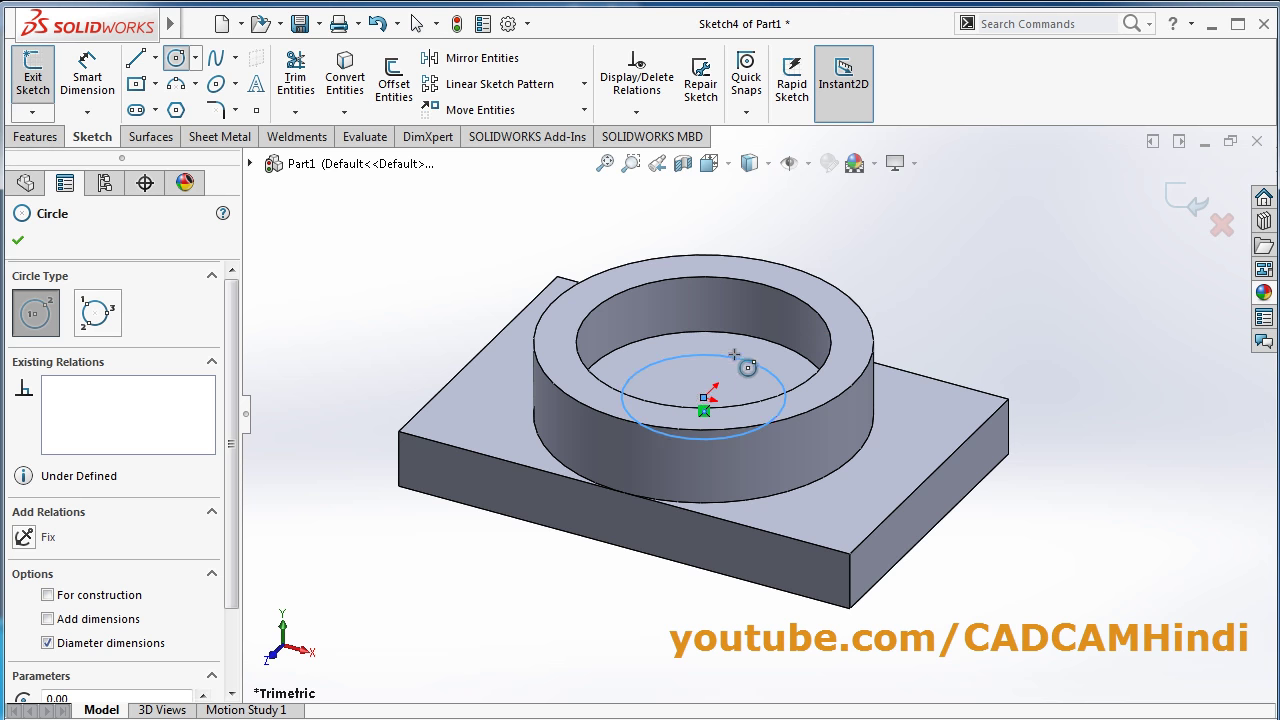
Dimension the cup-floor circle to 30 mm diameter
{"action": "left_click", "coordinate": [87, 77]}
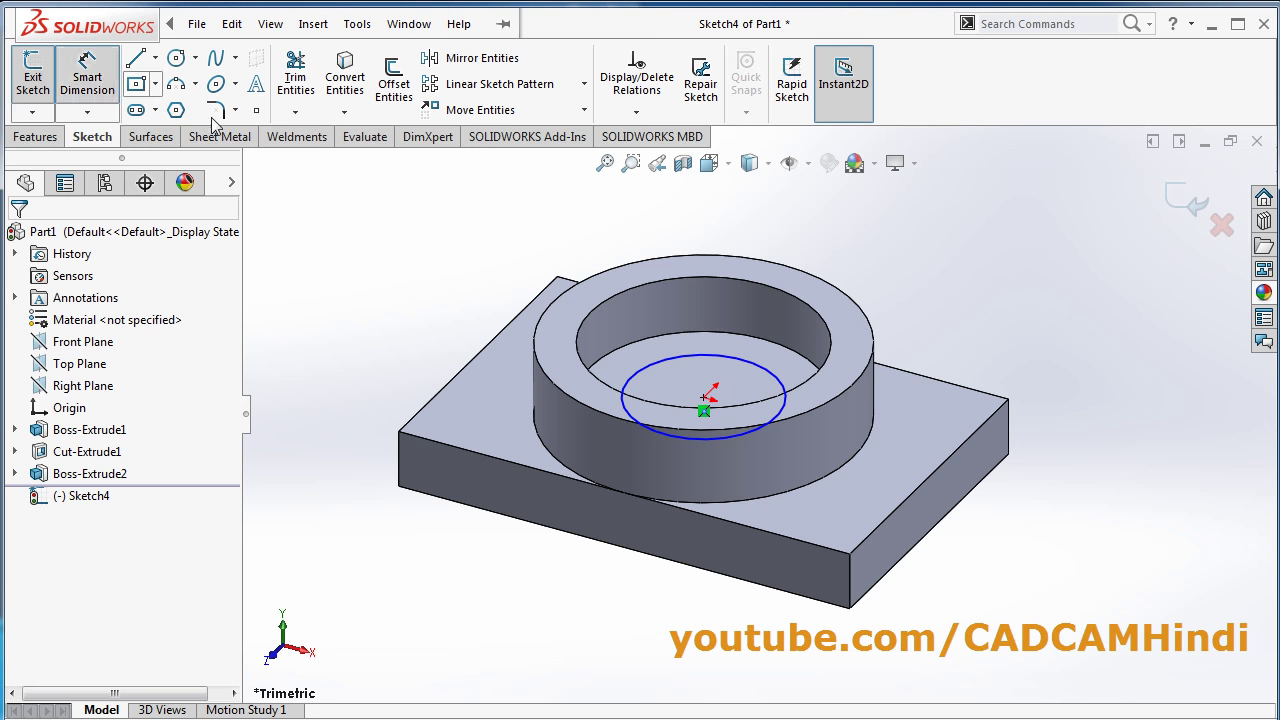
{"action": "left_click", "coordinate": [781, 380]}
{"action": "left_click", "coordinate": [948, 312]}
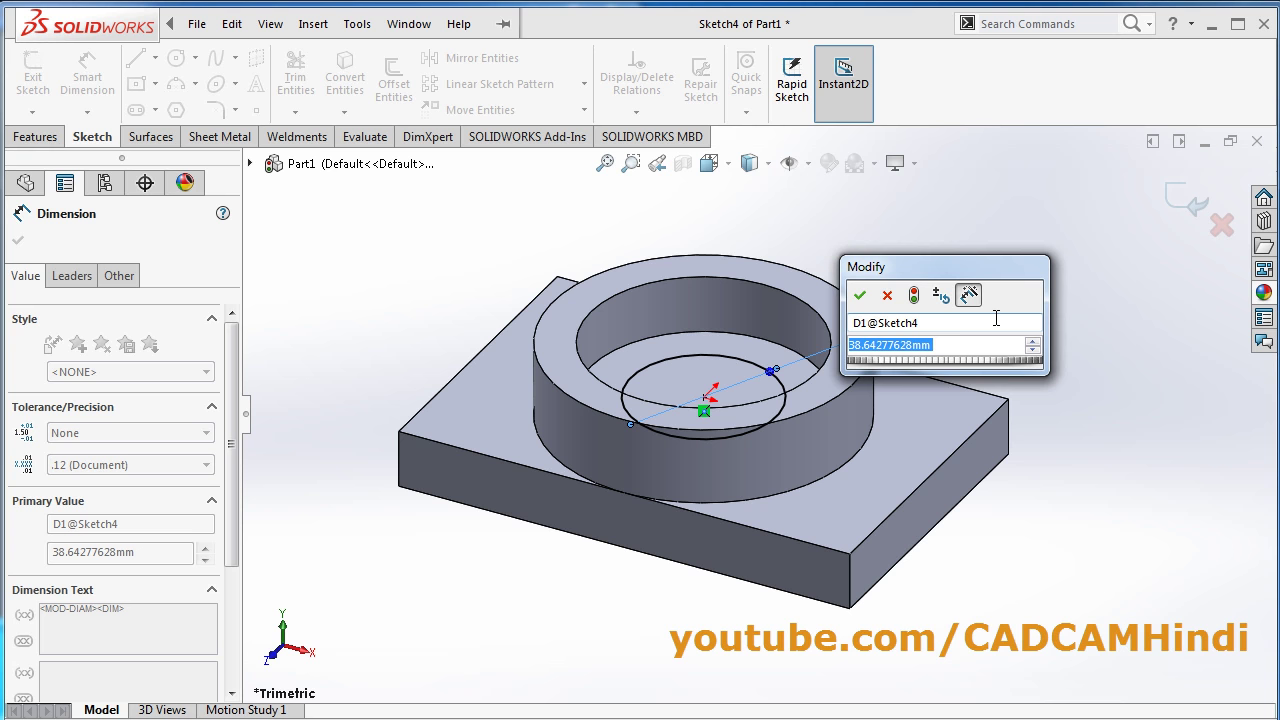
{"action": "type", "text": "30"}
{"action": "key", "text": "Return"}
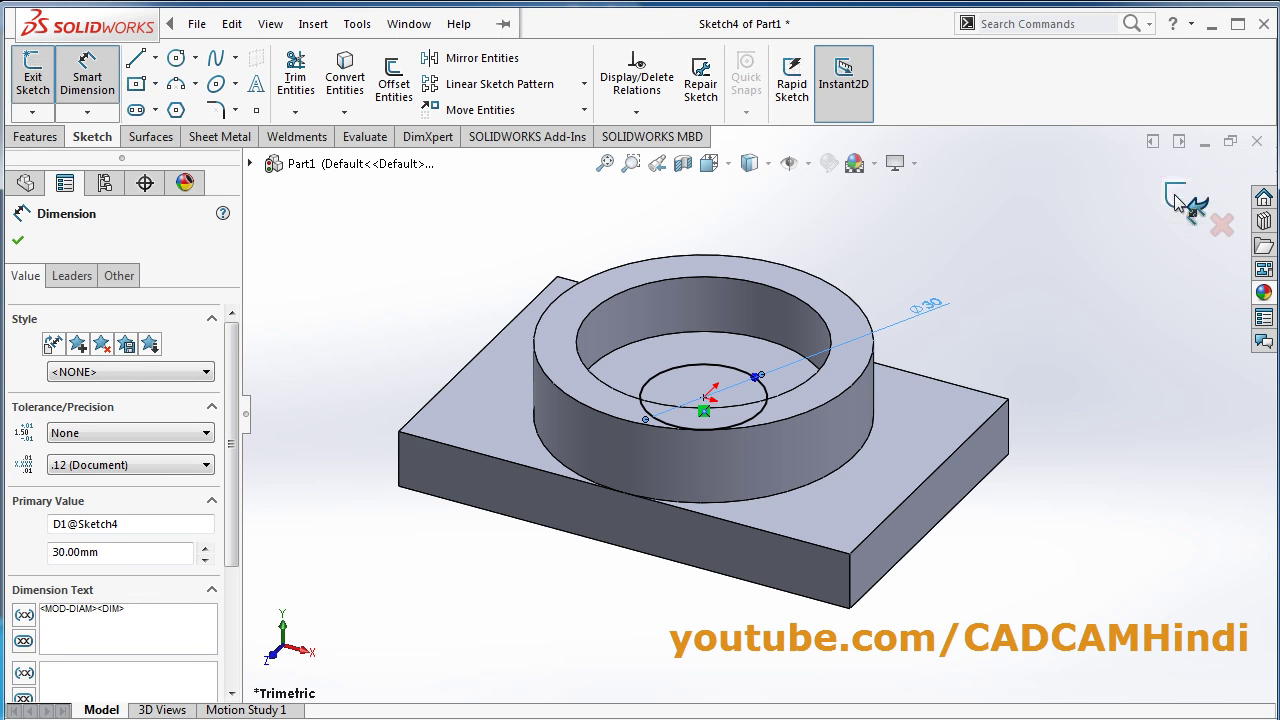
Cut the 30 mm circle Through All and orbit to view the hole
{"action": "left_click", "coordinate": [1178, 200]}
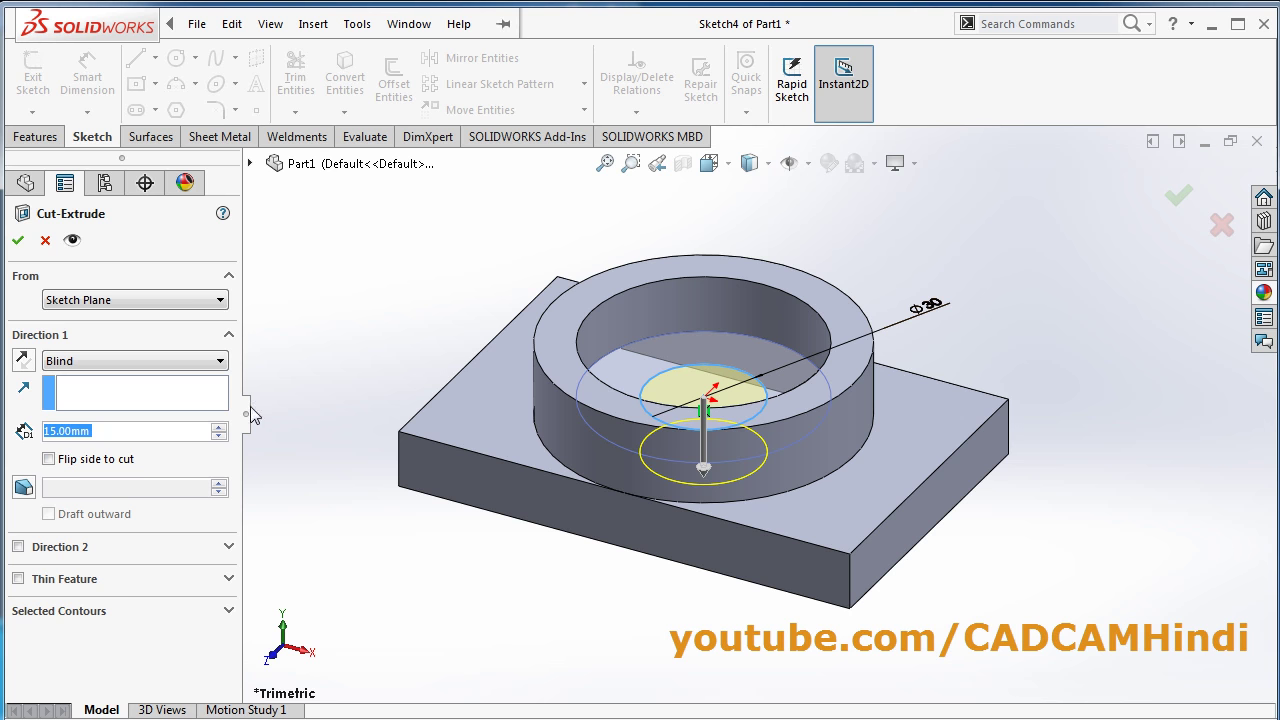
{"action": "left_click", "coordinate": [93, 361]}
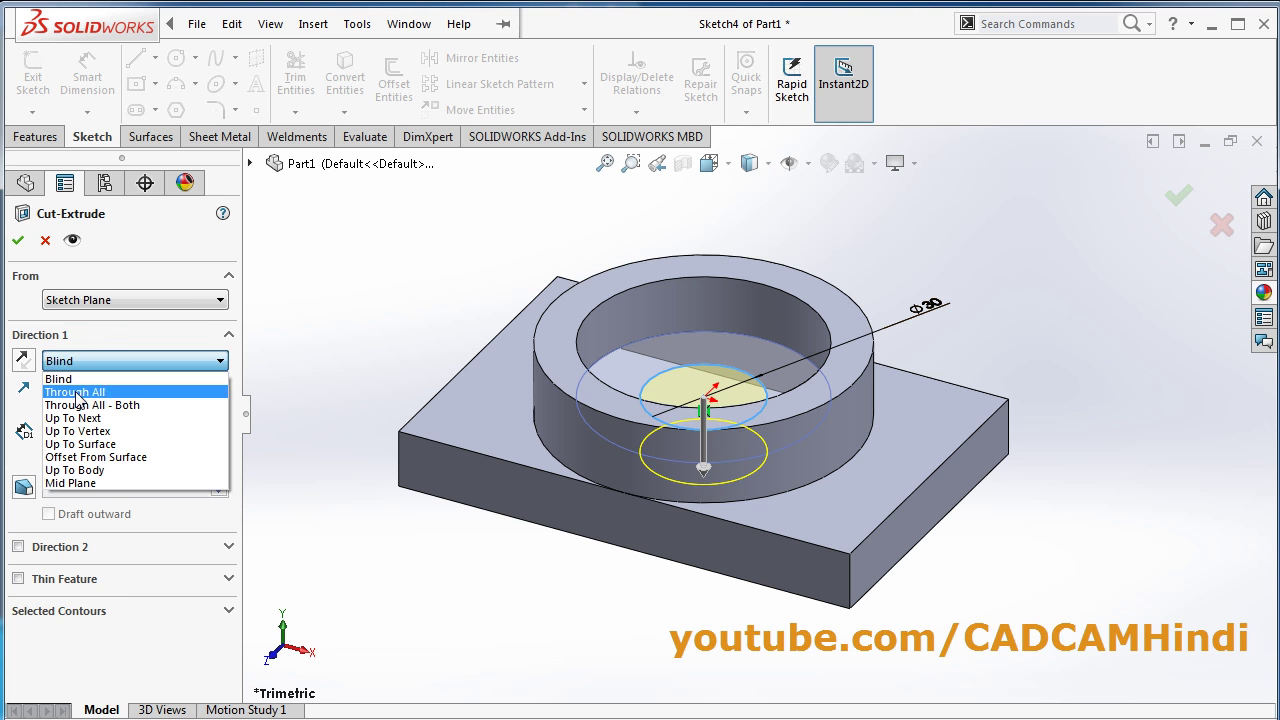
{"action": "left_click", "coordinate": [80, 392]}
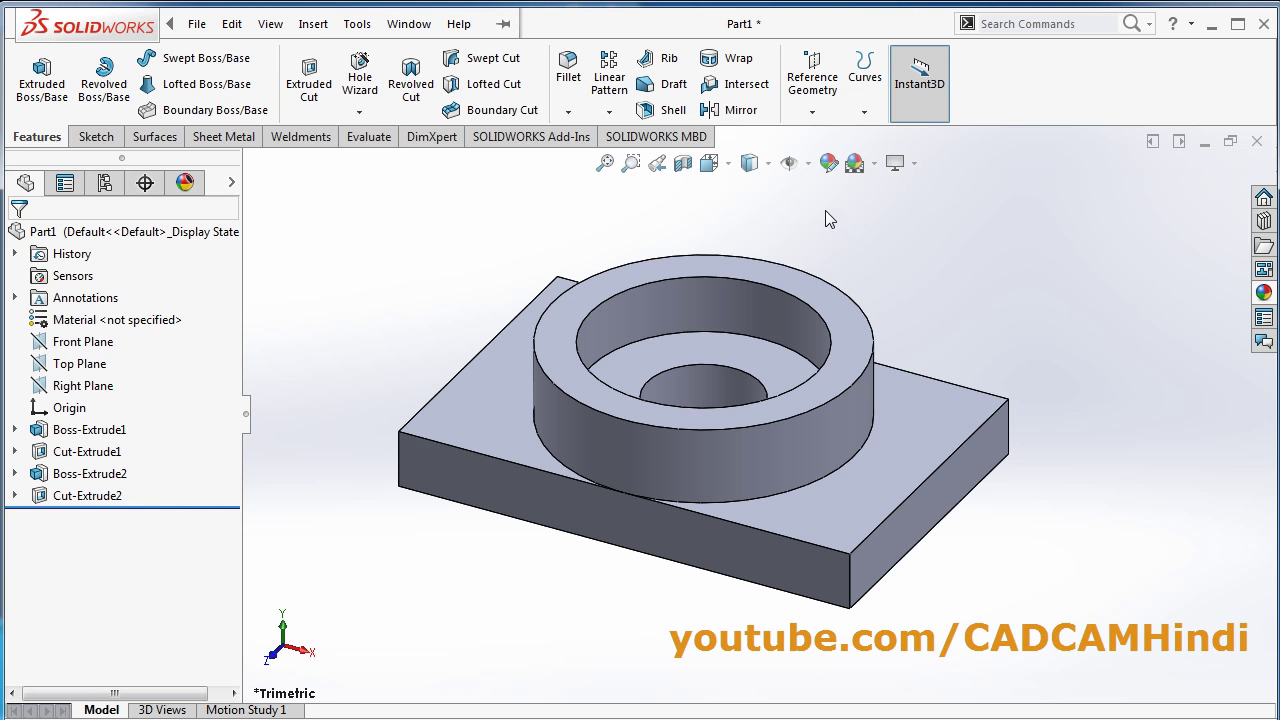
{"action": "mouse_move", "coordinate": [826, 212]}
{"action": "middle_mouse_down"}
{"action": "mouse_move", "coordinate": [809, 360]}
{"action": "mouse_move", "coordinate": [829, 309]}
{"action": "mouse_move", "coordinate": [825, 320]}
{"action": "middle_mouse_up"}
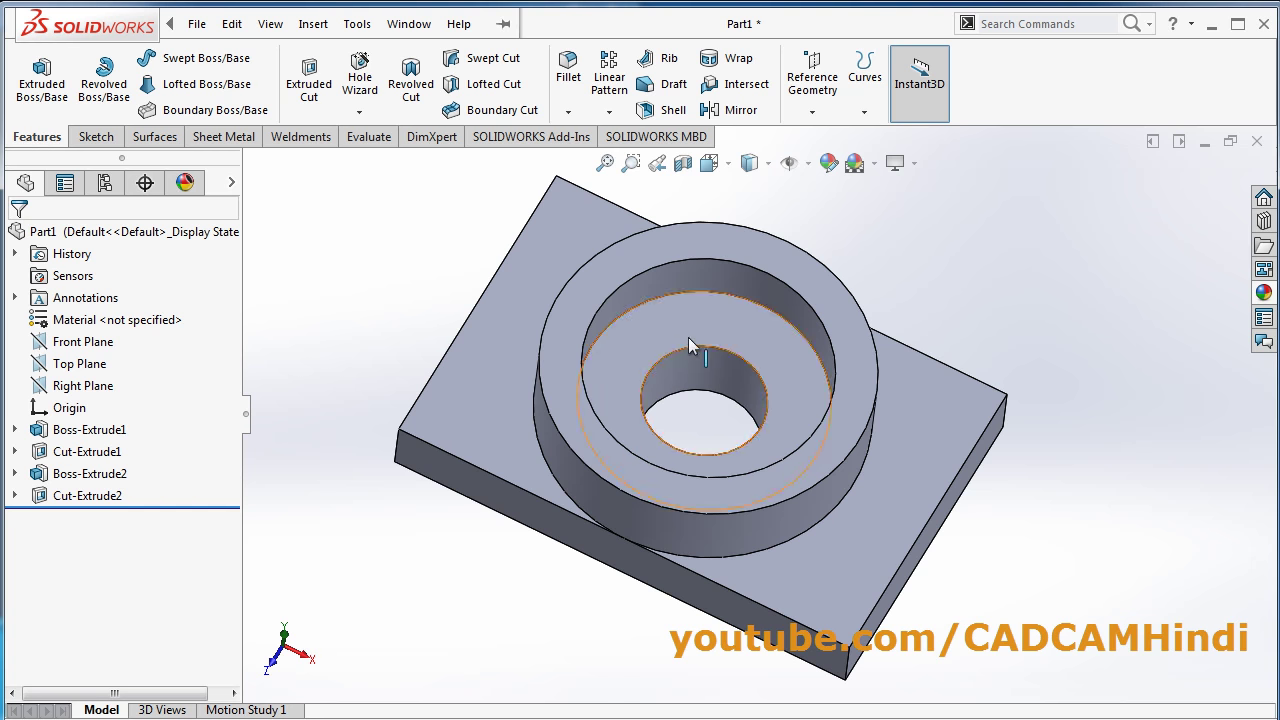
{"action": "middle_click_drag", "start_coordinate": [687, 421], "coordinate": [666, 277]}
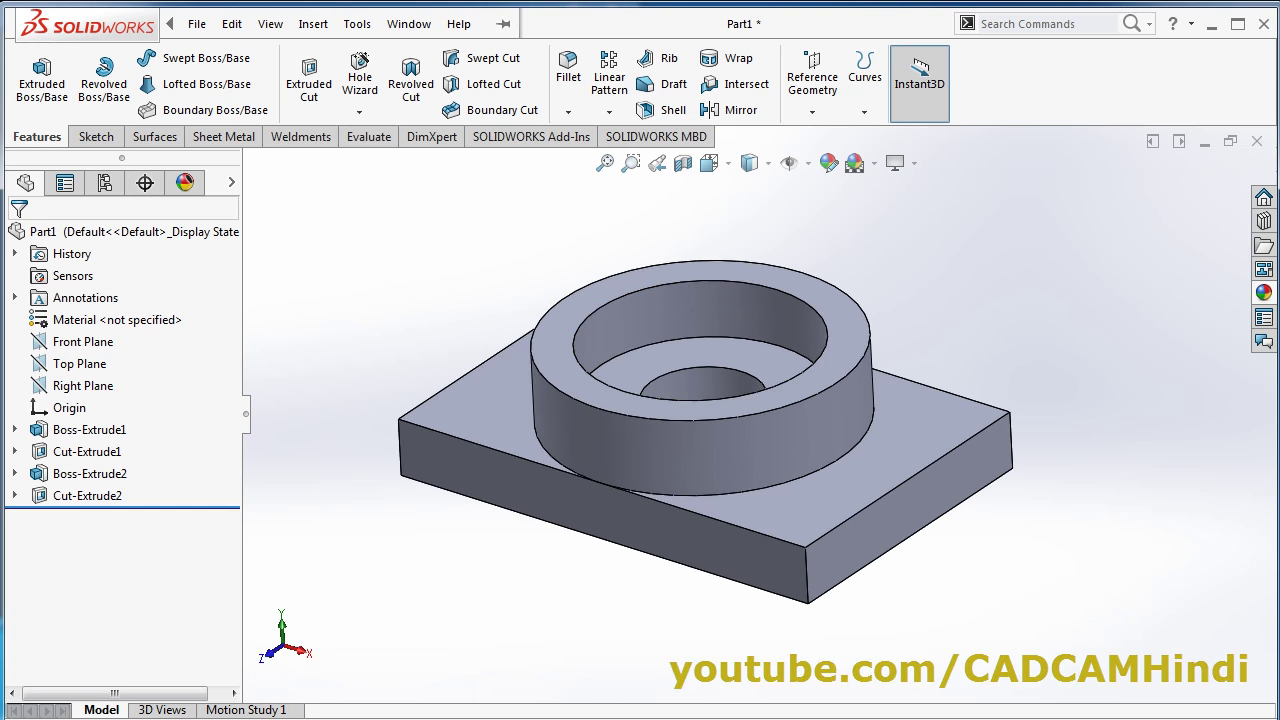
{"action": "key", "text": "alt+Tab"}
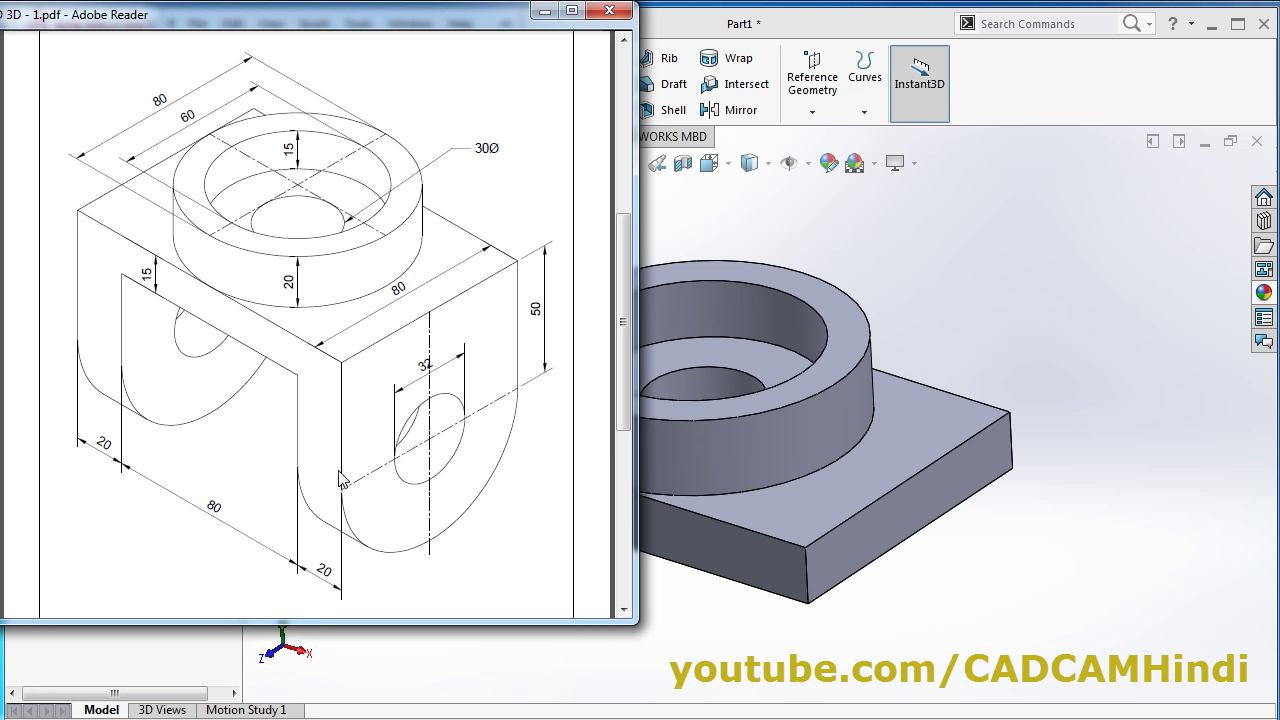
{"action": "left_click", "coordinate": [986, 264]}
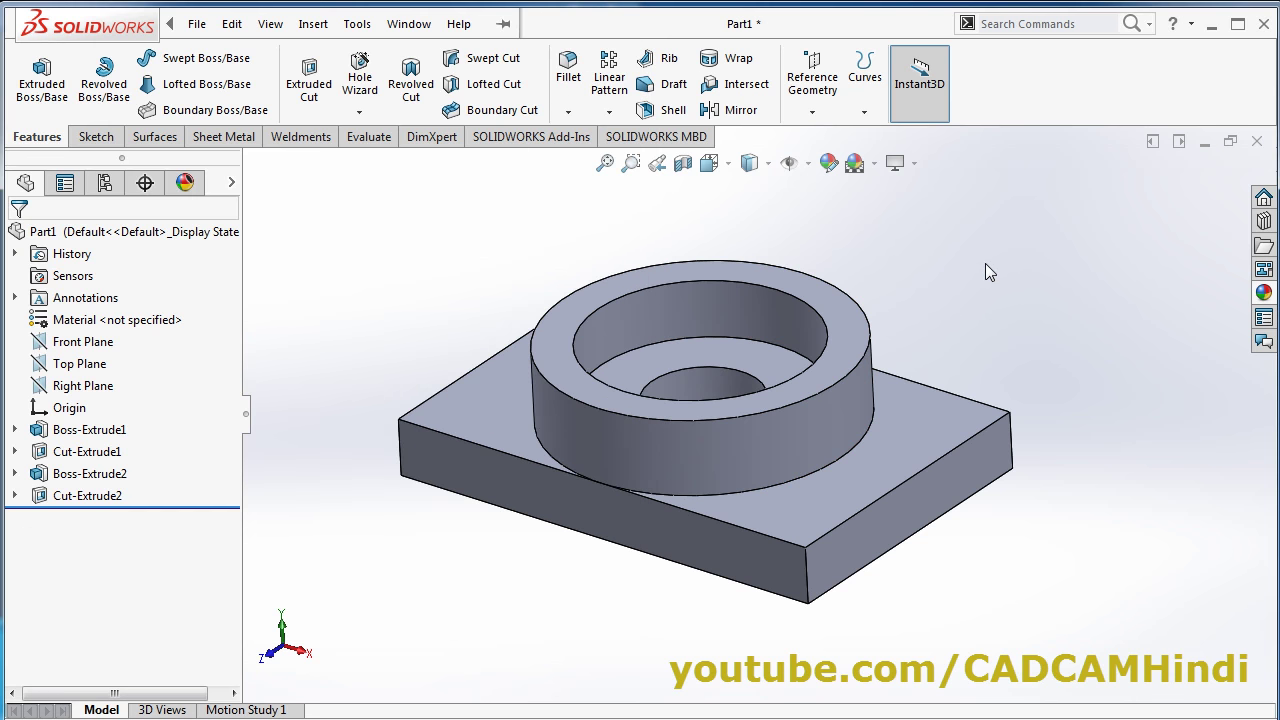
Begin an extruded boss sketch on the block's side face and view that face Normal To
{"action": "left_click", "coordinate": [40, 92]}
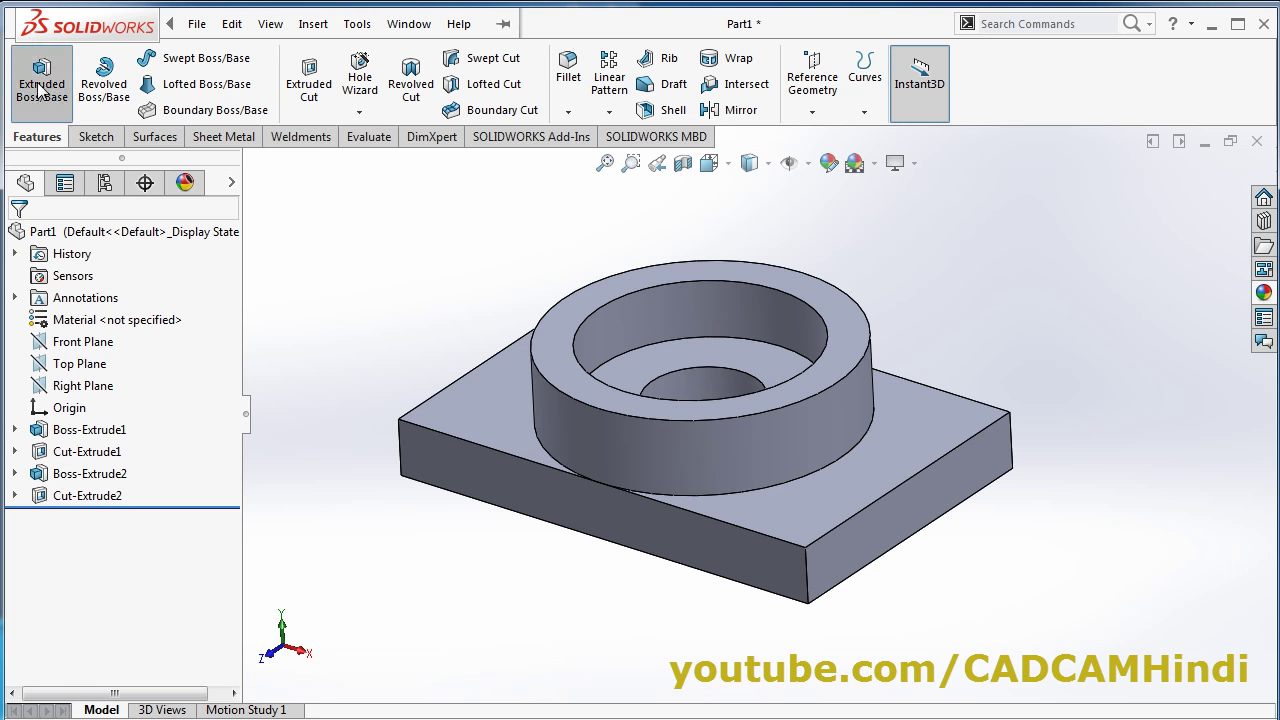
{"action": "left_click", "coordinate": [877, 545]}
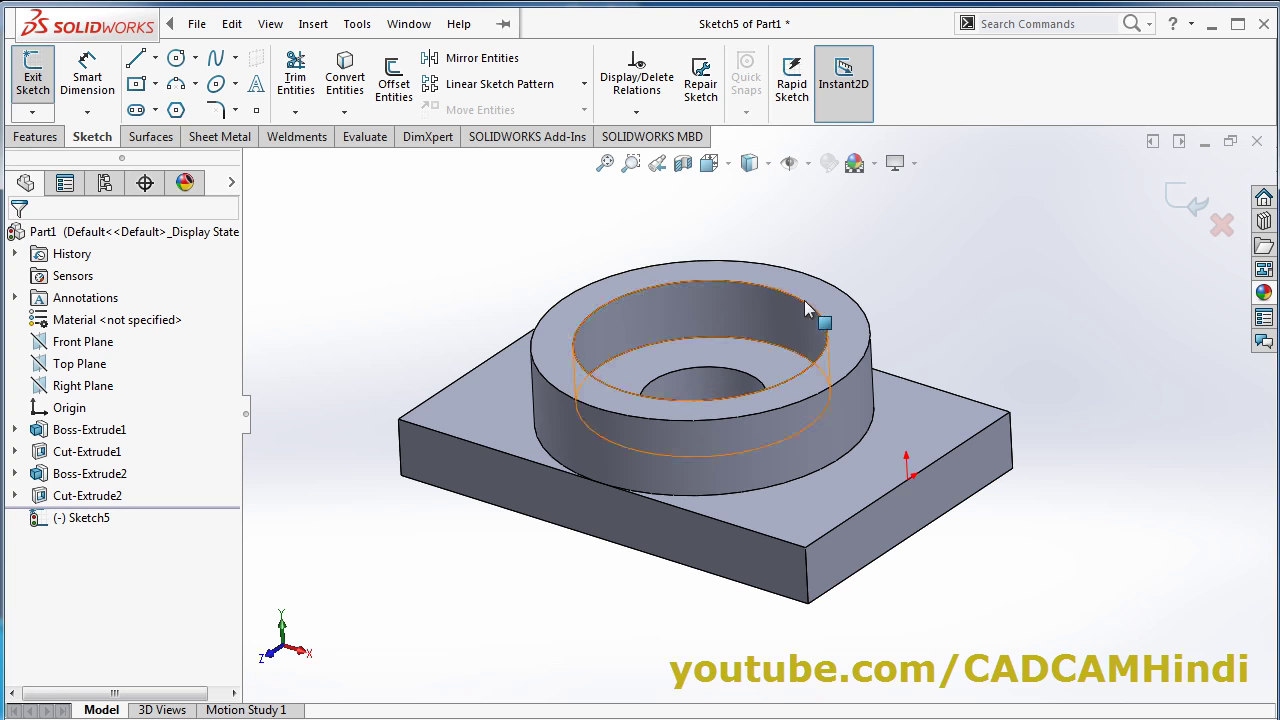
{"action": "left_click", "coordinate": [730, 167]}
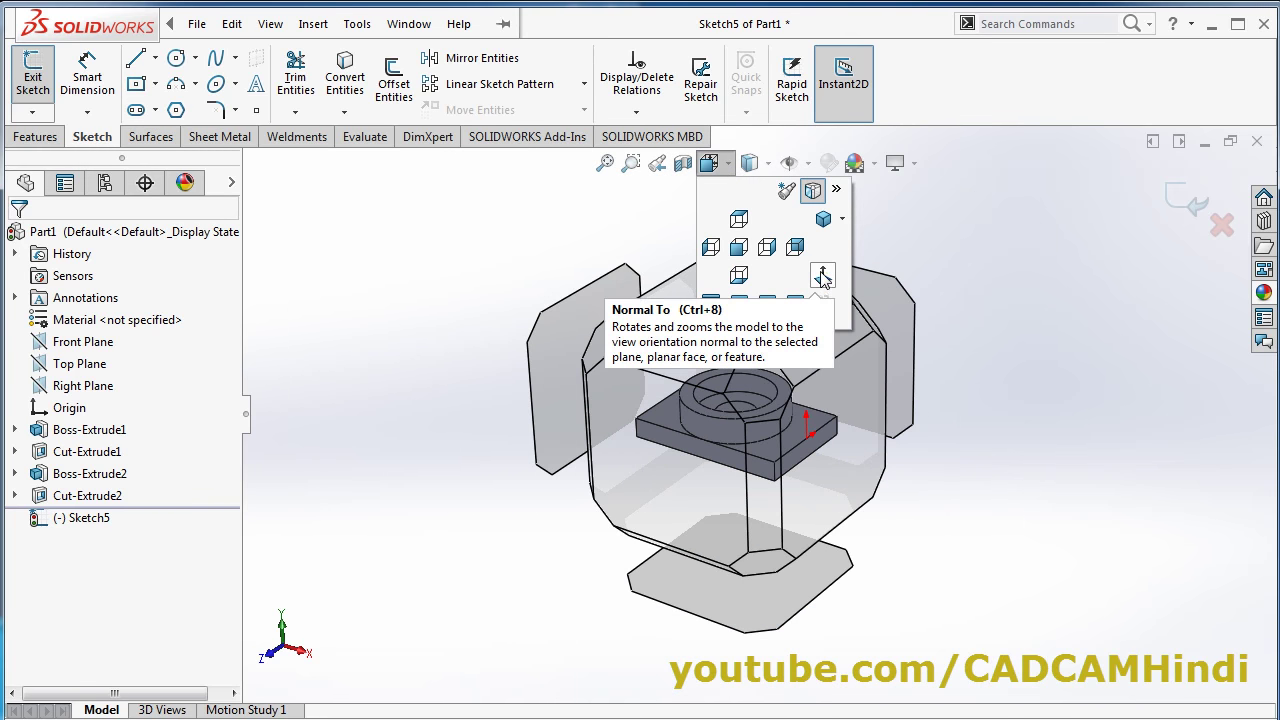
{"action": "left_click", "coordinate": [821, 278]}
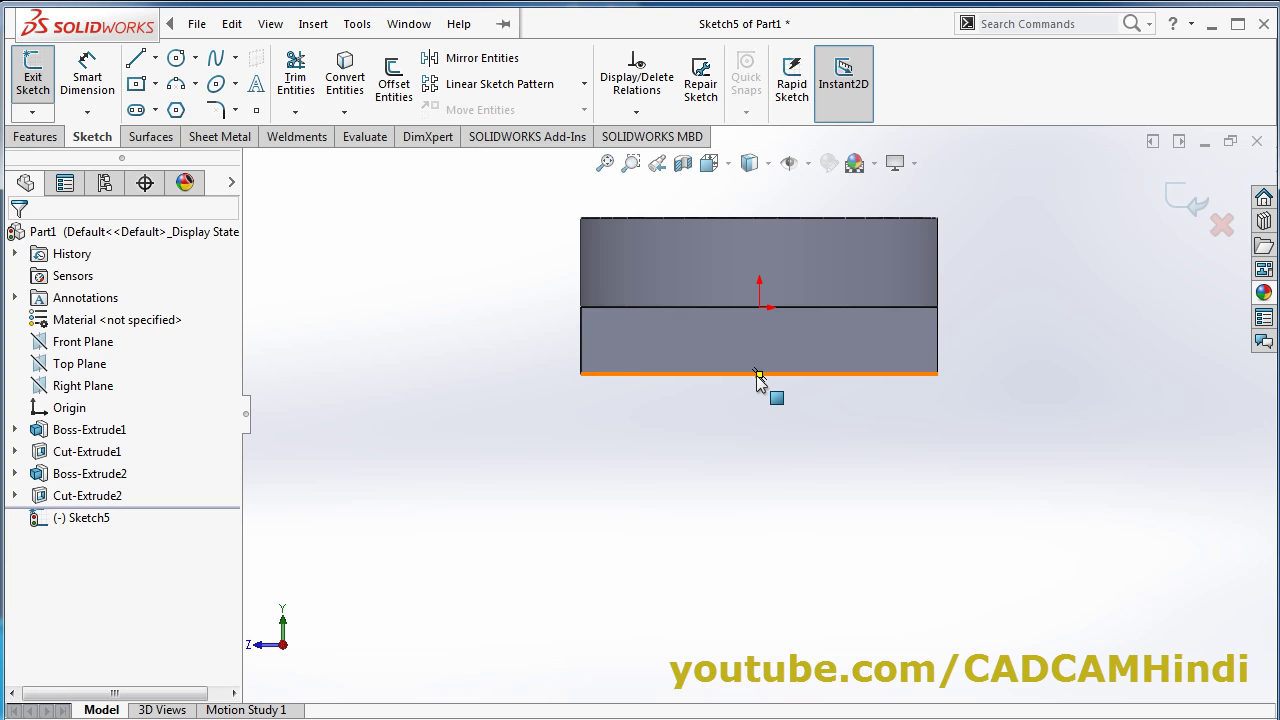
Draw a corner rectangle hanging below the block's face from its lower-left corner
{"action": "left_click", "coordinate": [156, 86]}
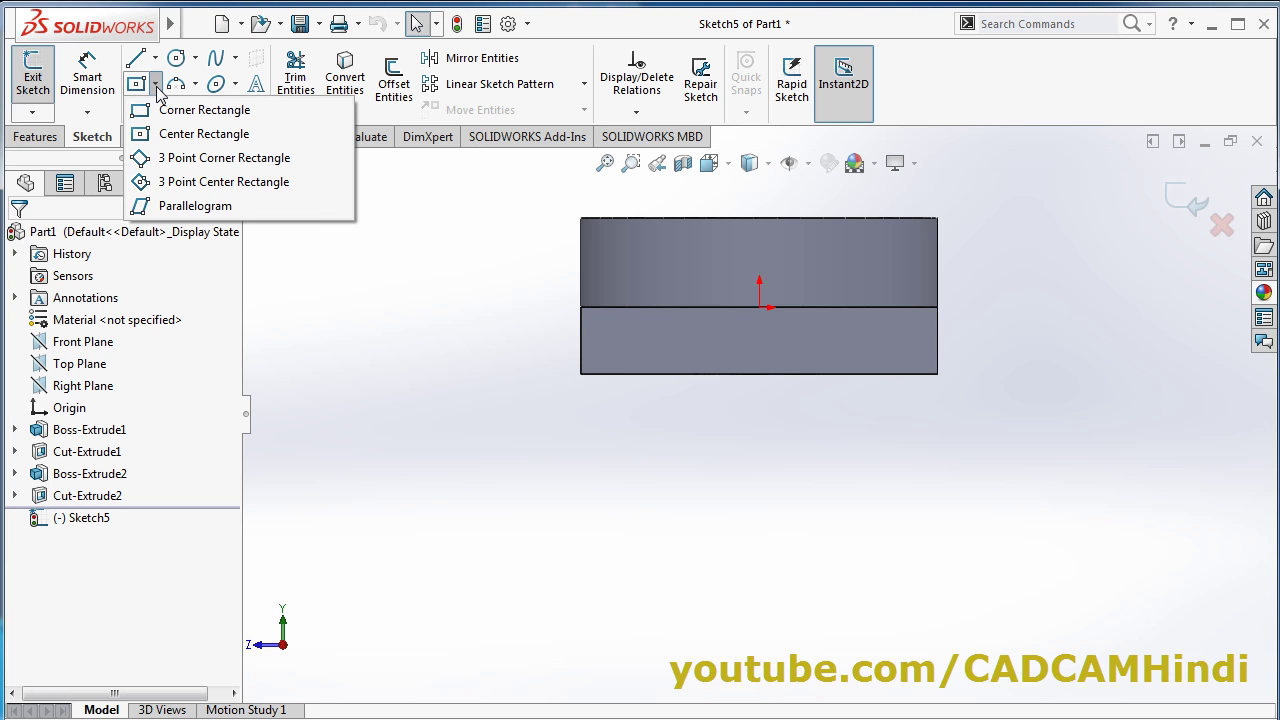
{"action": "left_click", "coordinate": [213, 118]}
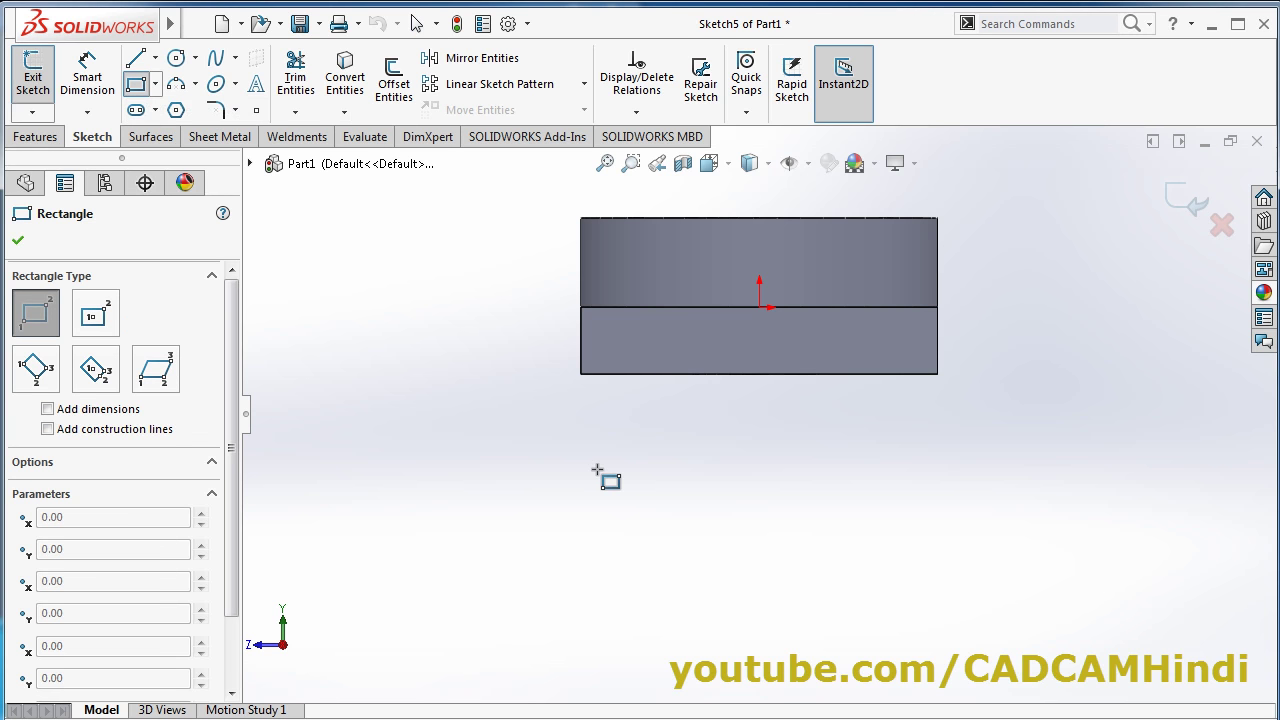
{"action": "left_click", "coordinate": [580, 374]}
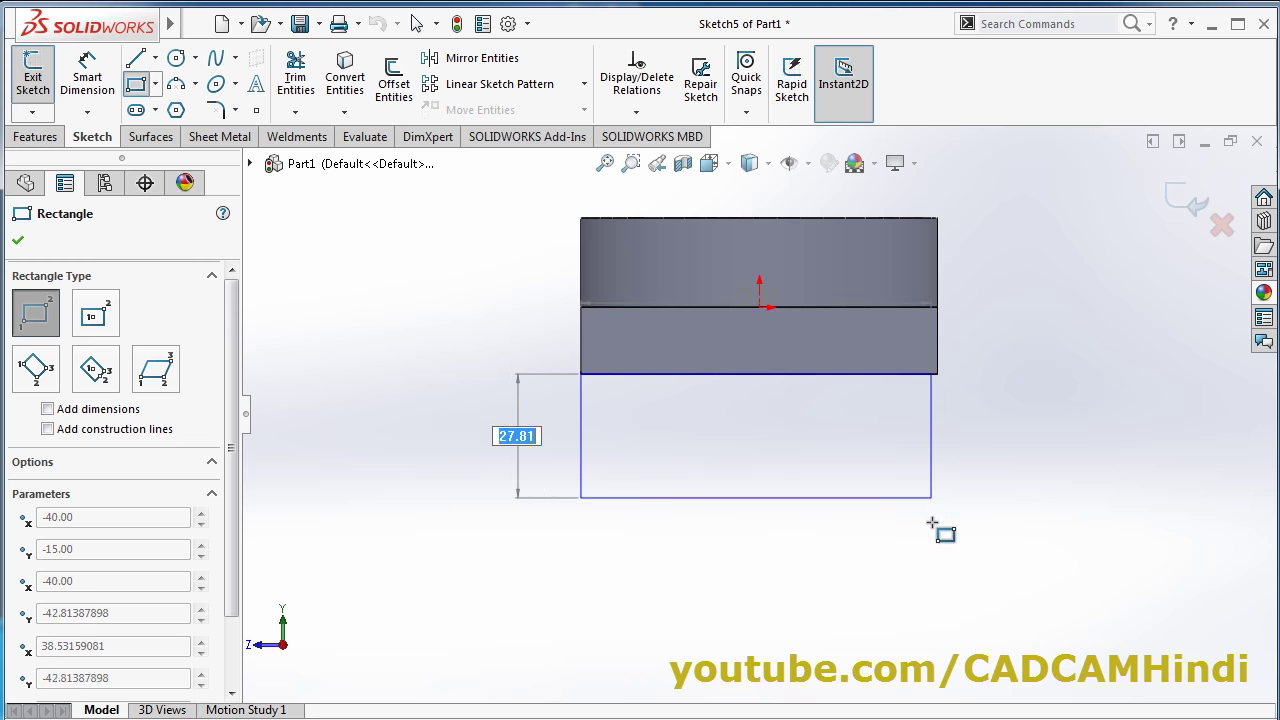
{"action": "left_click", "coordinate": [935, 621]}
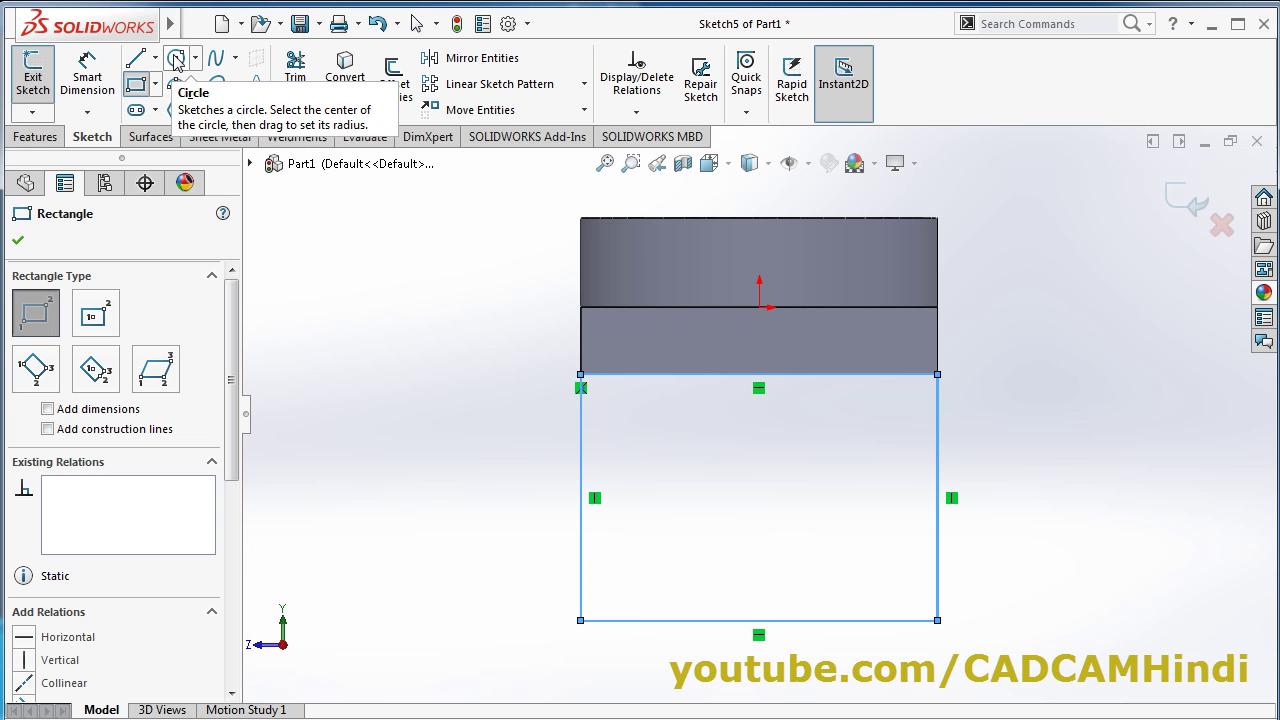
Draw a circle centred on the rectangle's bottom edge, touching both sides
{"action": "left_click", "coordinate": [176, 60]}
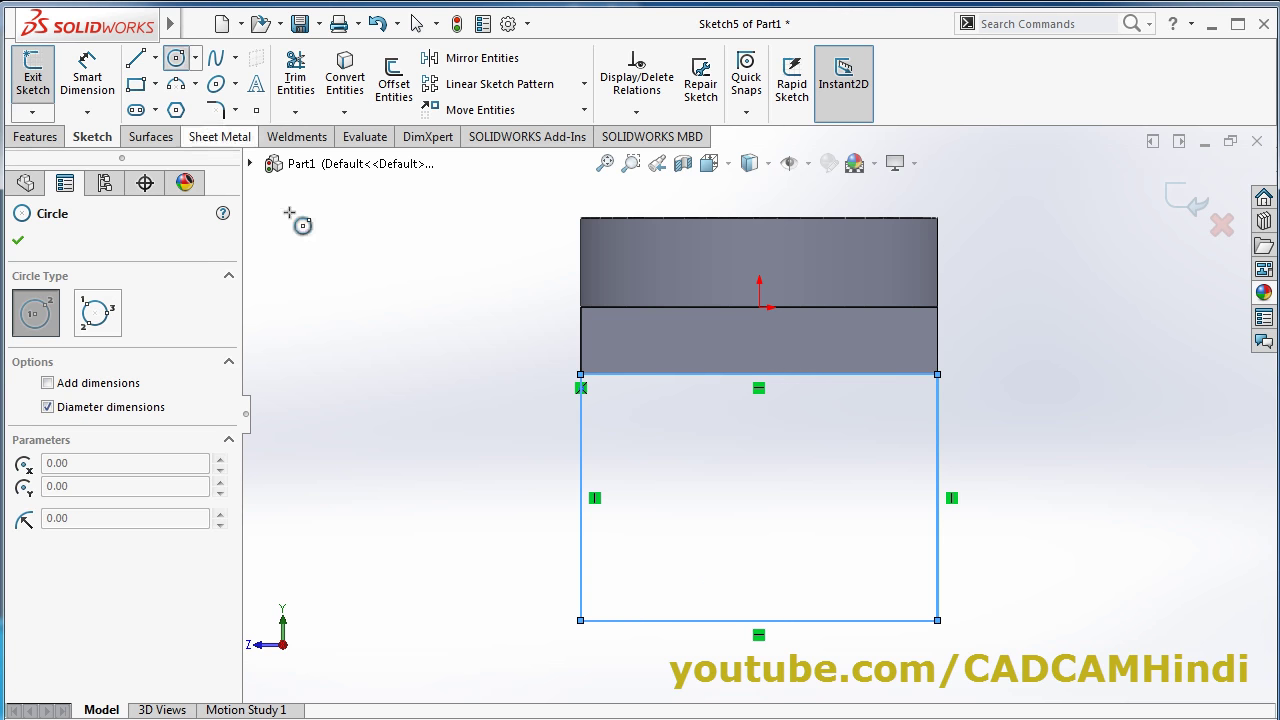
{"action": "left_click", "coordinate": [759, 620]}
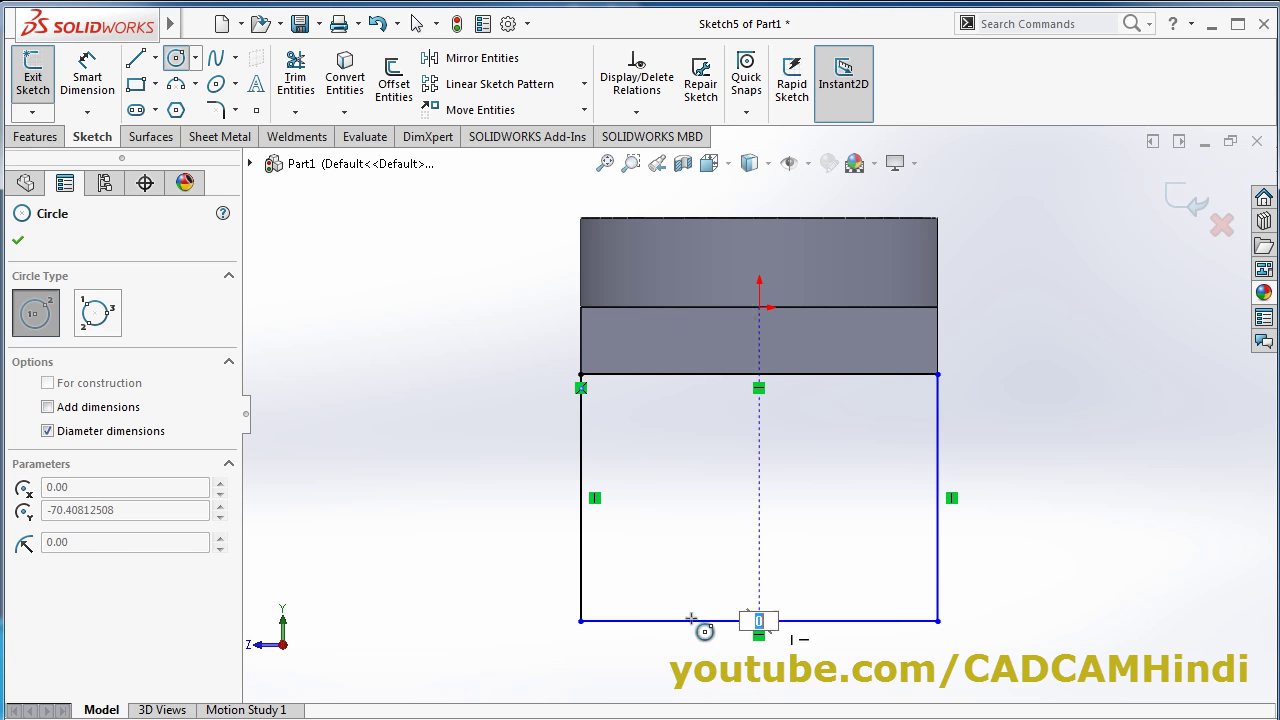
{"action": "left_click", "coordinate": [581, 621]}
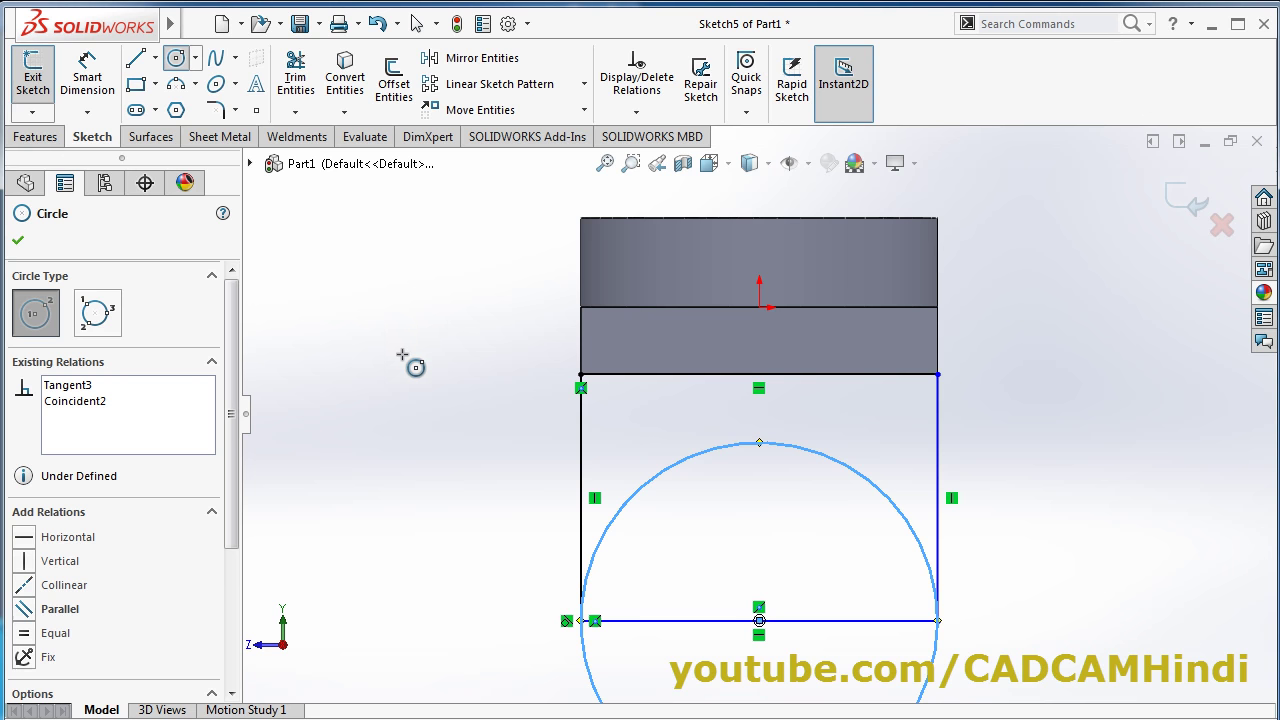
{"action": "key", "text": "Escape"}
Convert the rectangle's bottom line to construction geometry
{"action": "key", "text": "f"}
{"action": "scroll", "coordinate": [617, 367], "scroll_direction": "up", "scroll_amount": 1}
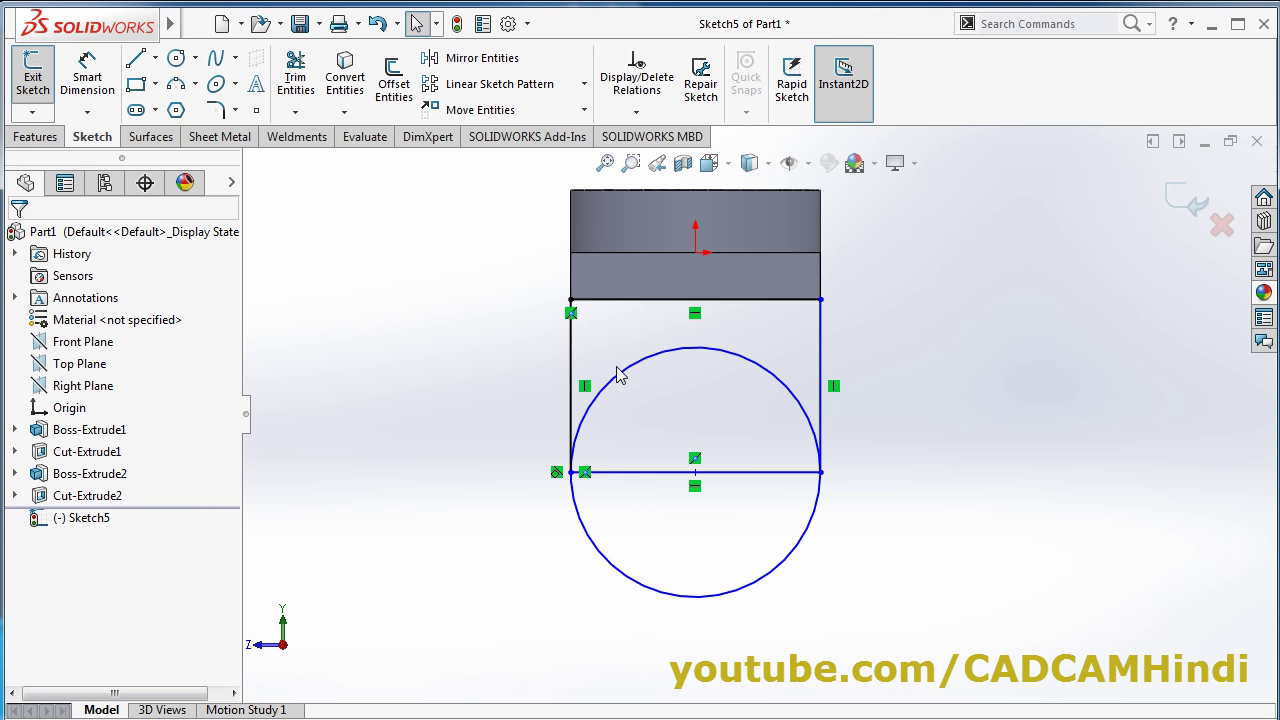
{"action": "scroll", "coordinate": [620, 362], "scroll_direction": "up", "scroll_amount": 1}
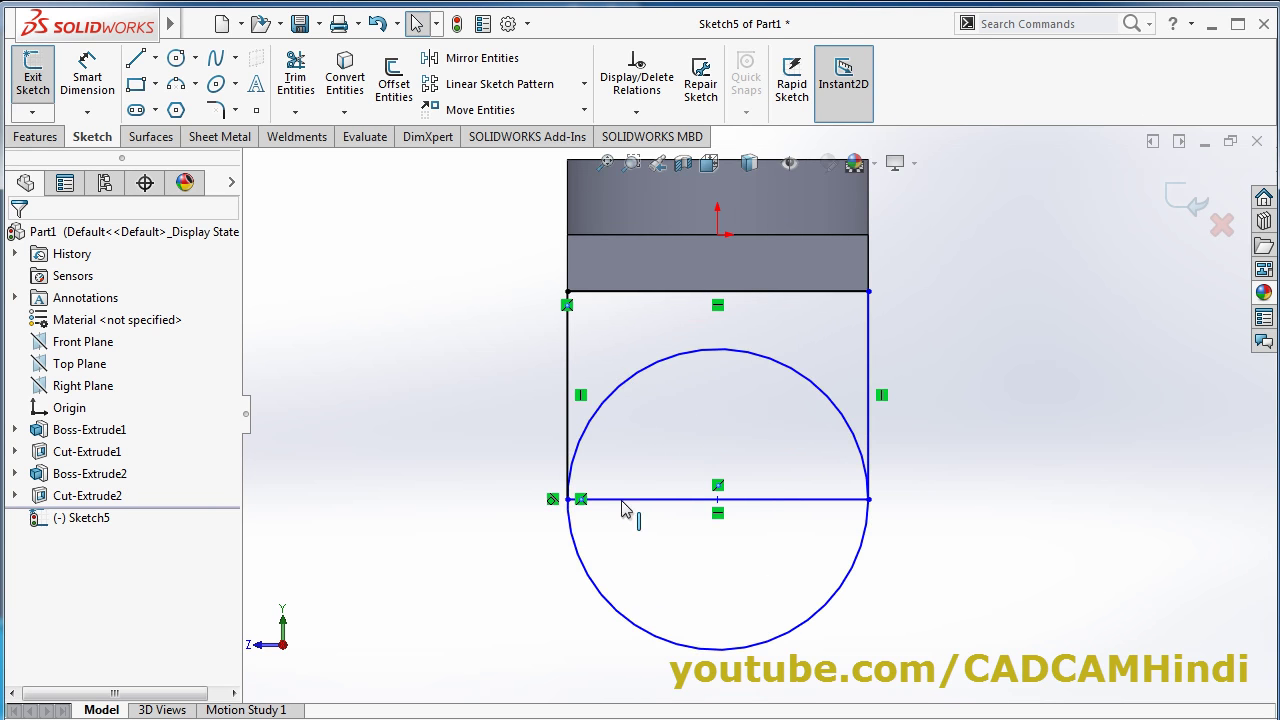
{"action": "left_click", "coordinate": [783, 506]}
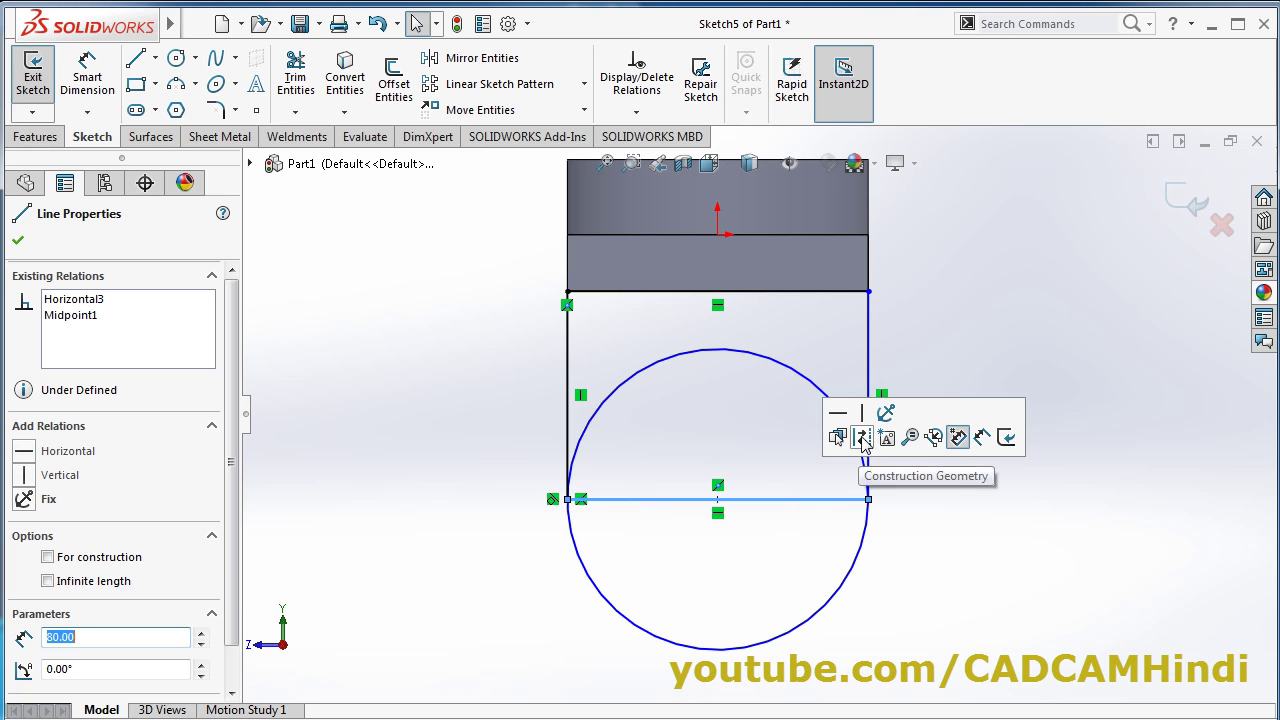
{"action": "left_click", "coordinate": [816, 536]}
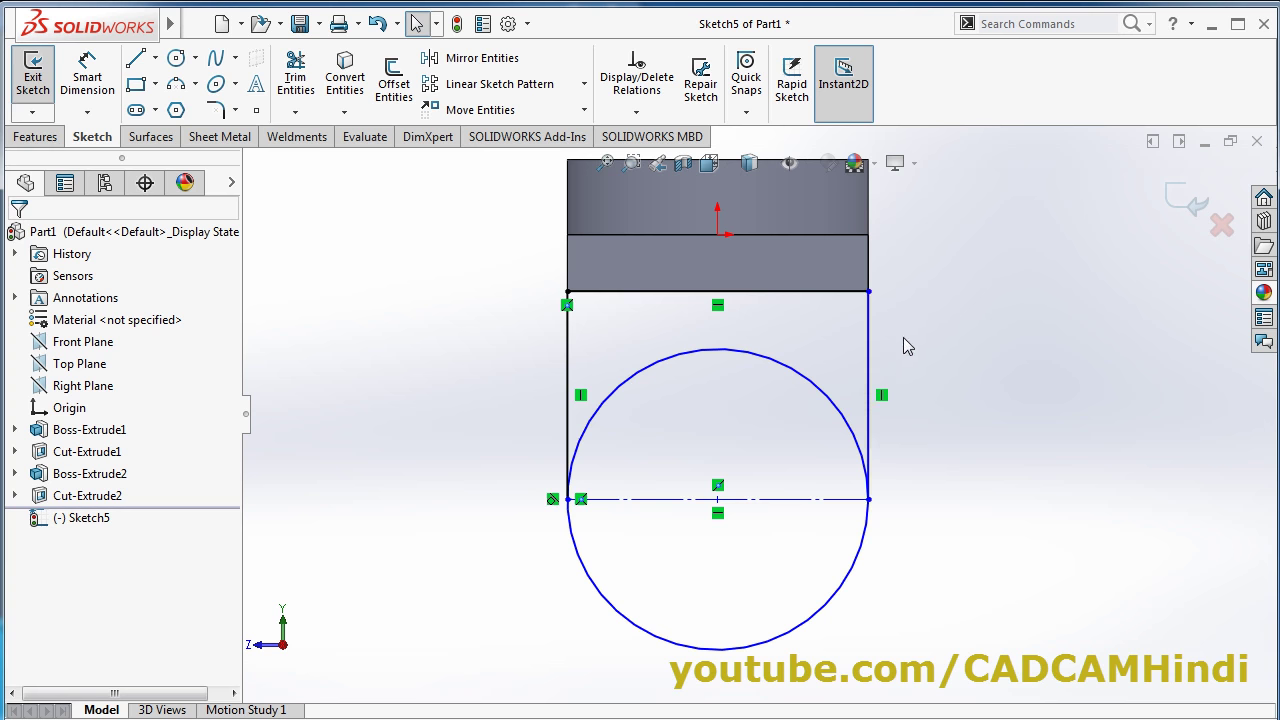
Make the right vertical line's top endpoint coincident with the point on the block
{"action": "left_click", "coordinate": [869, 362]}
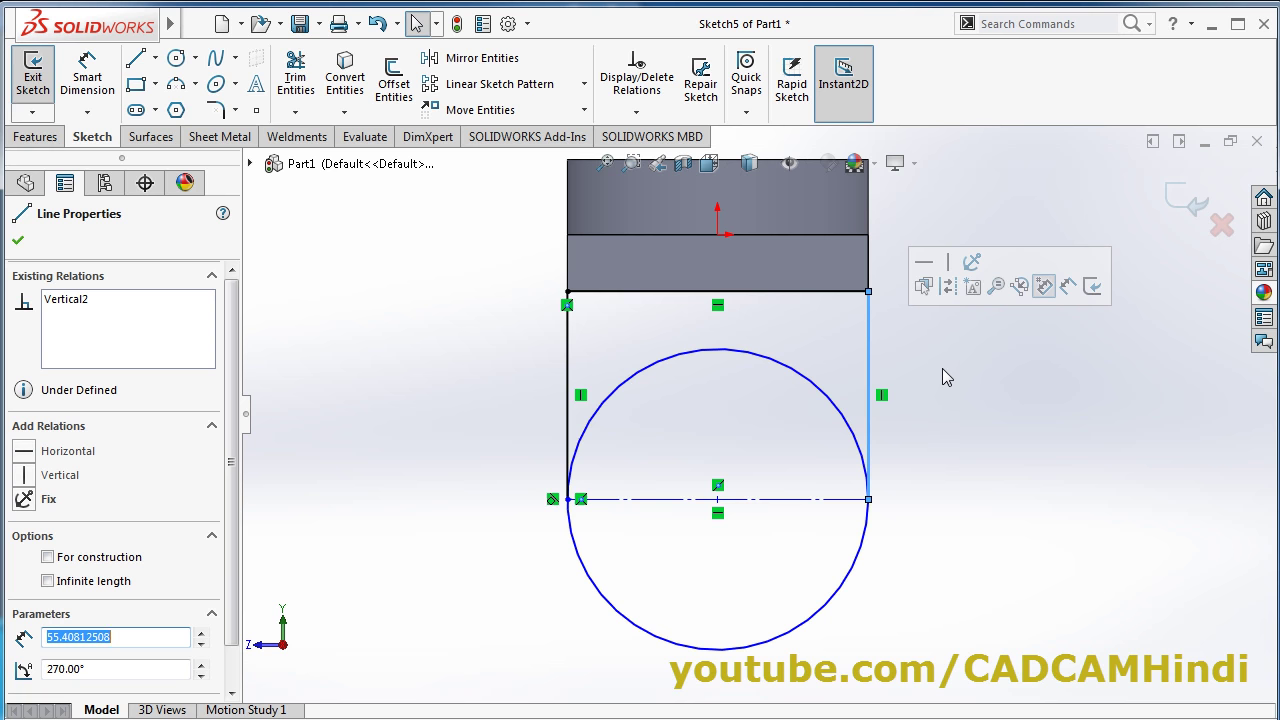
{"action": "left_click", "coordinate": [869, 264], "text": "ctrl"}
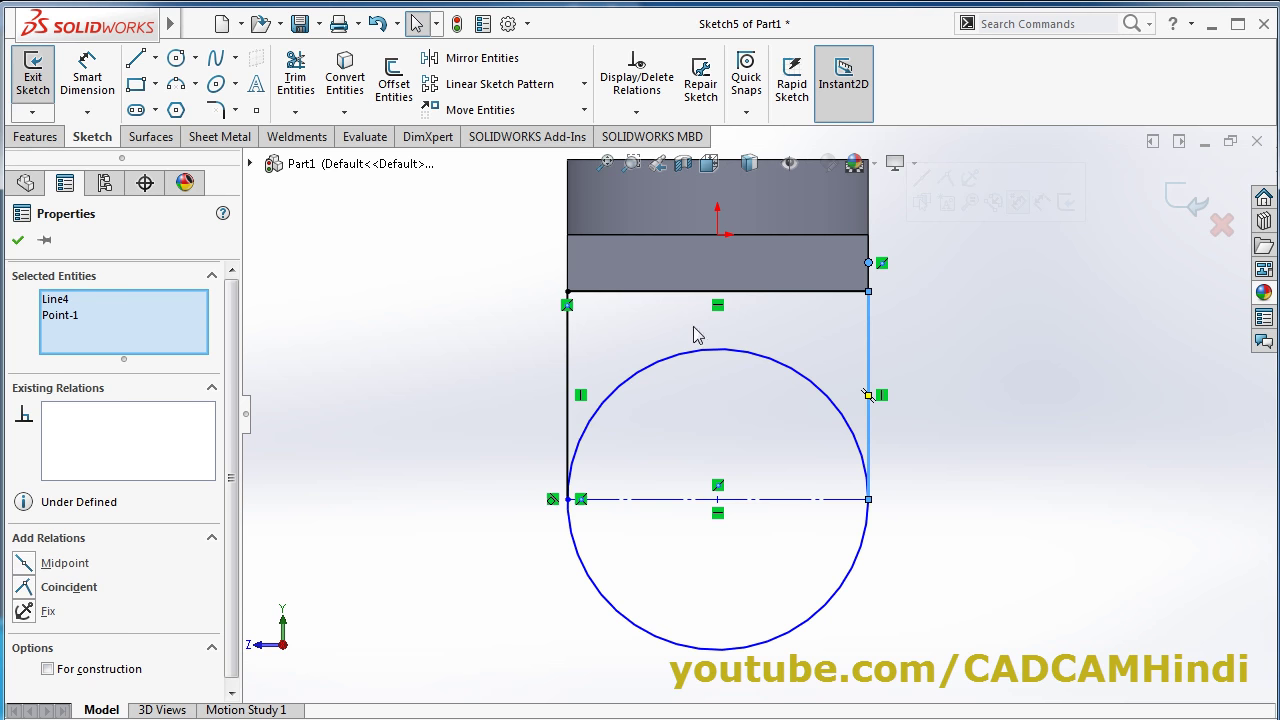
{"action": "left_click", "coordinate": [24, 587]}
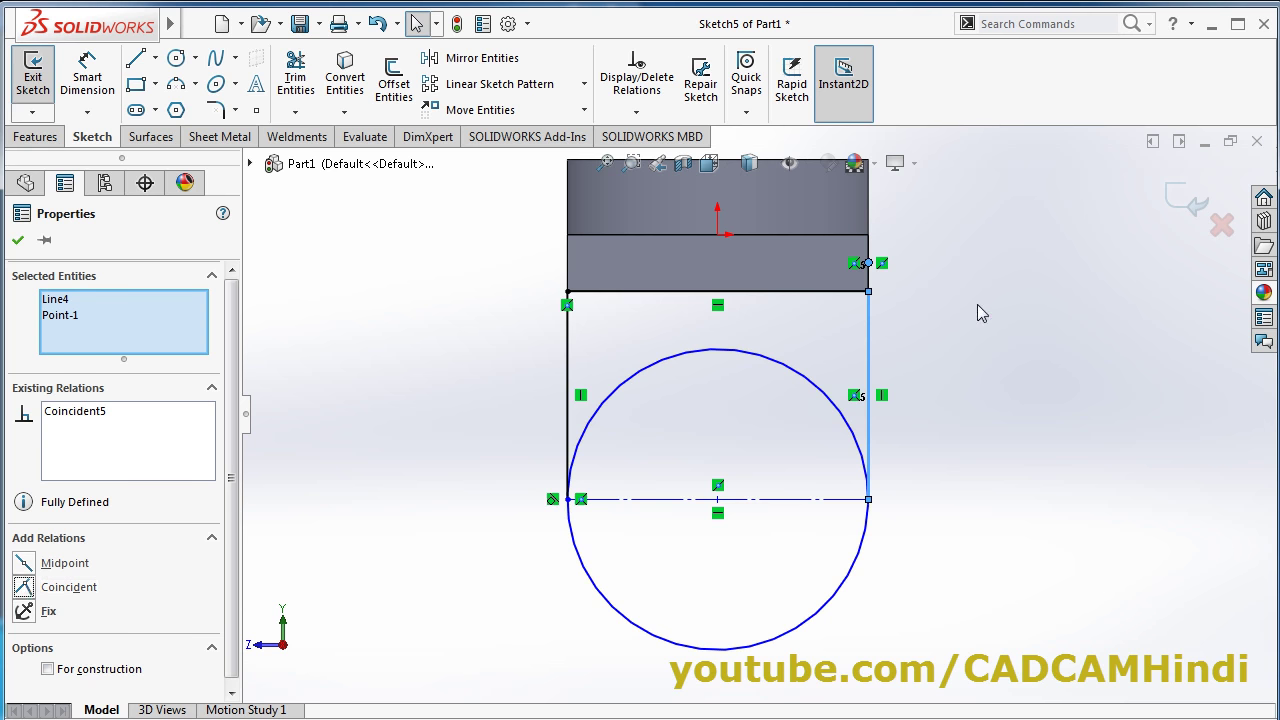
{"action": "left_click", "coordinate": [18, 241]}
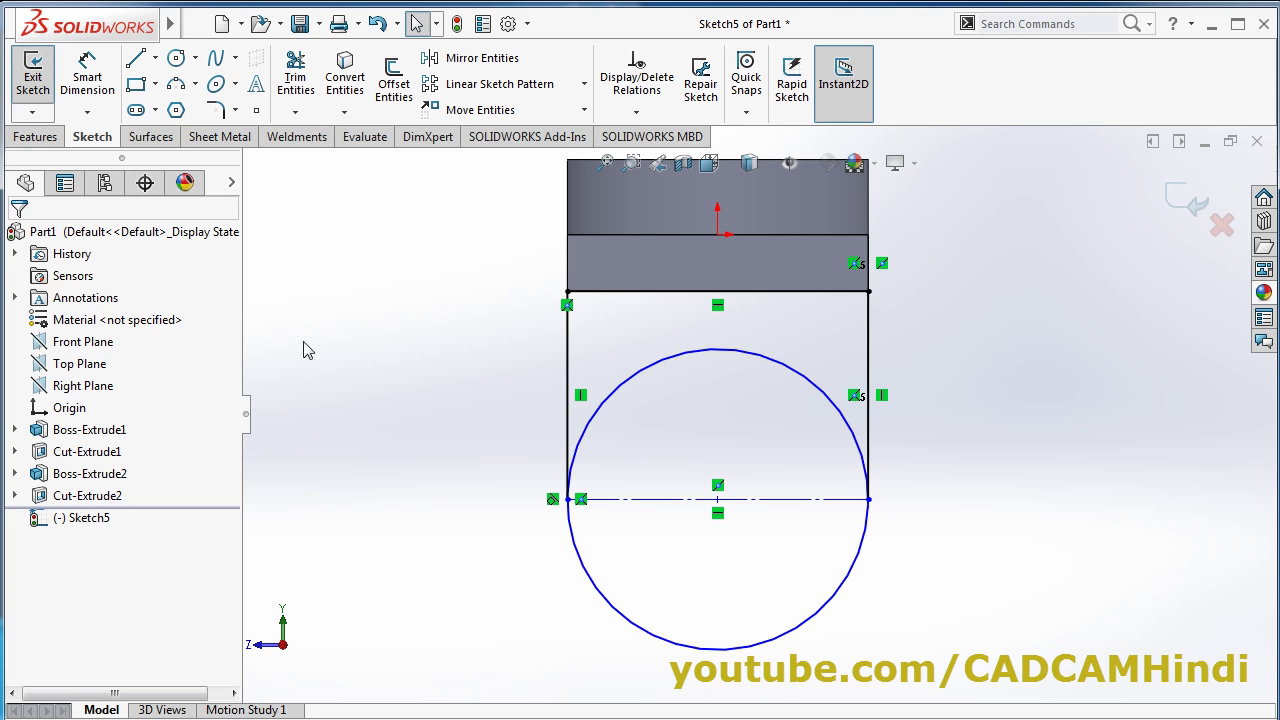
{"action": "key", "text": "alt+Tab"}
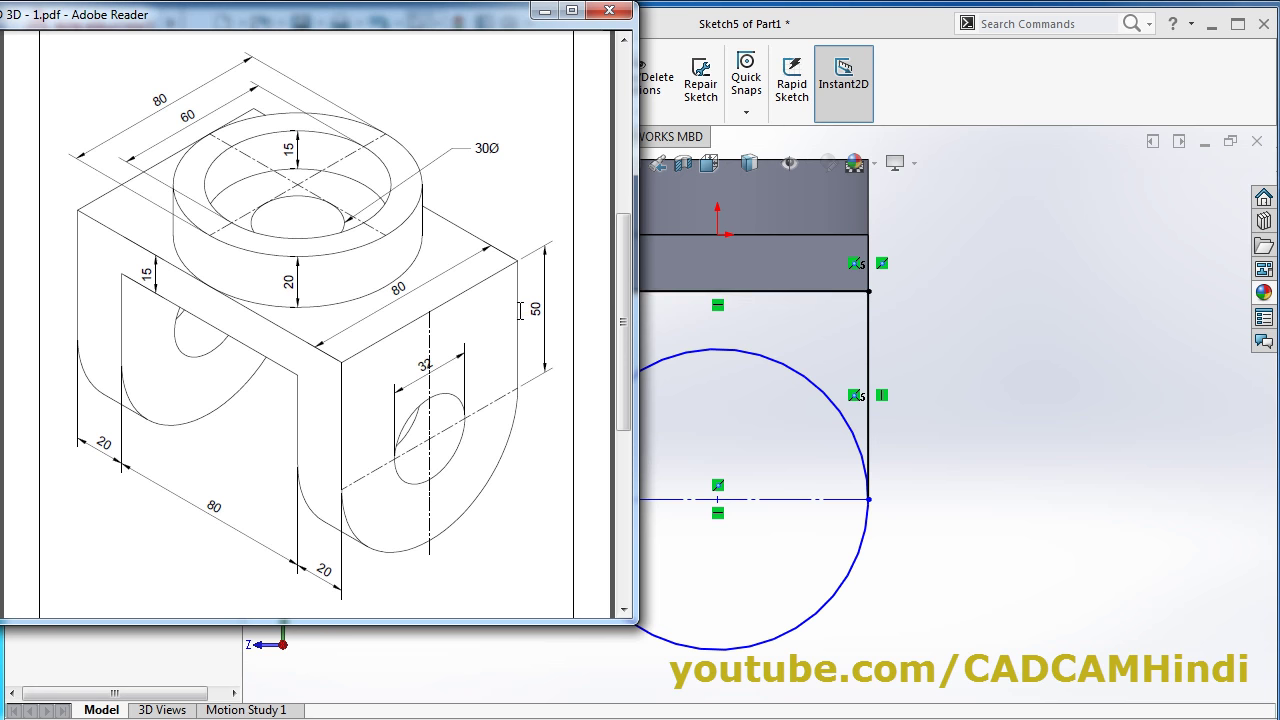
Dimension the rectangle's right vertical line to 35 mm
{"action": "left_click", "coordinate": [957, 357]}
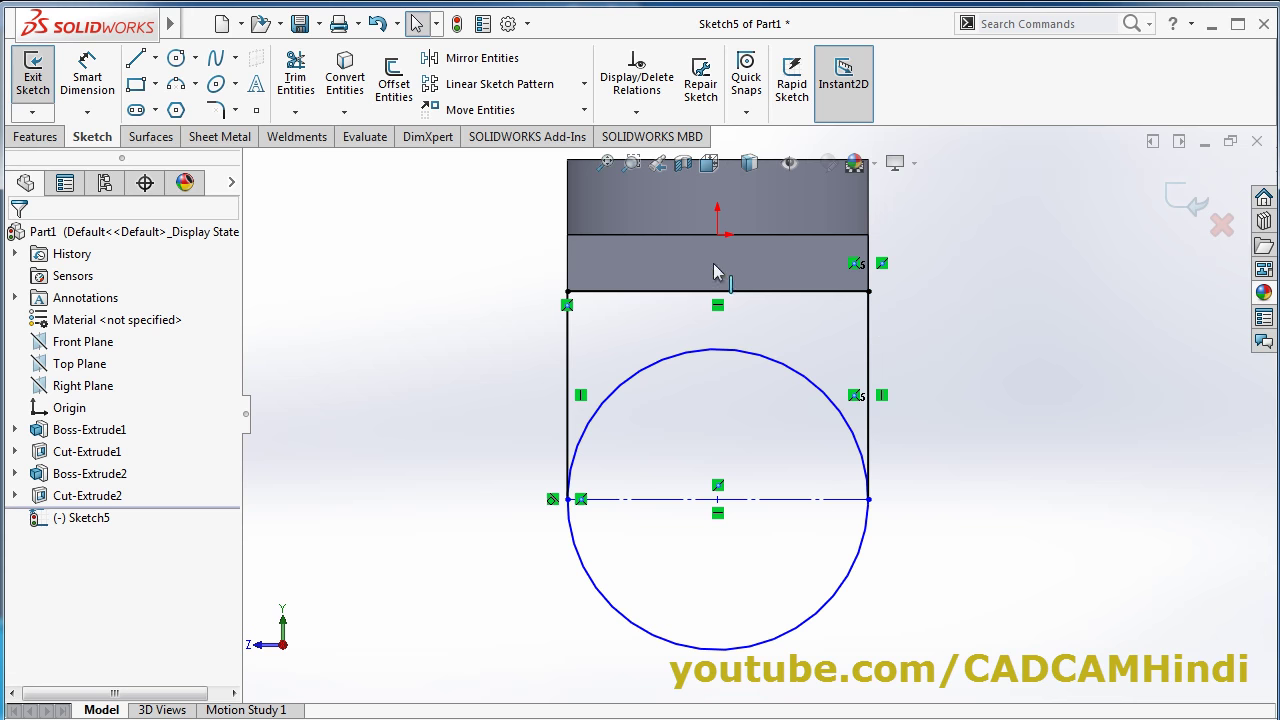
{"action": "left_click", "coordinate": [870, 368]}
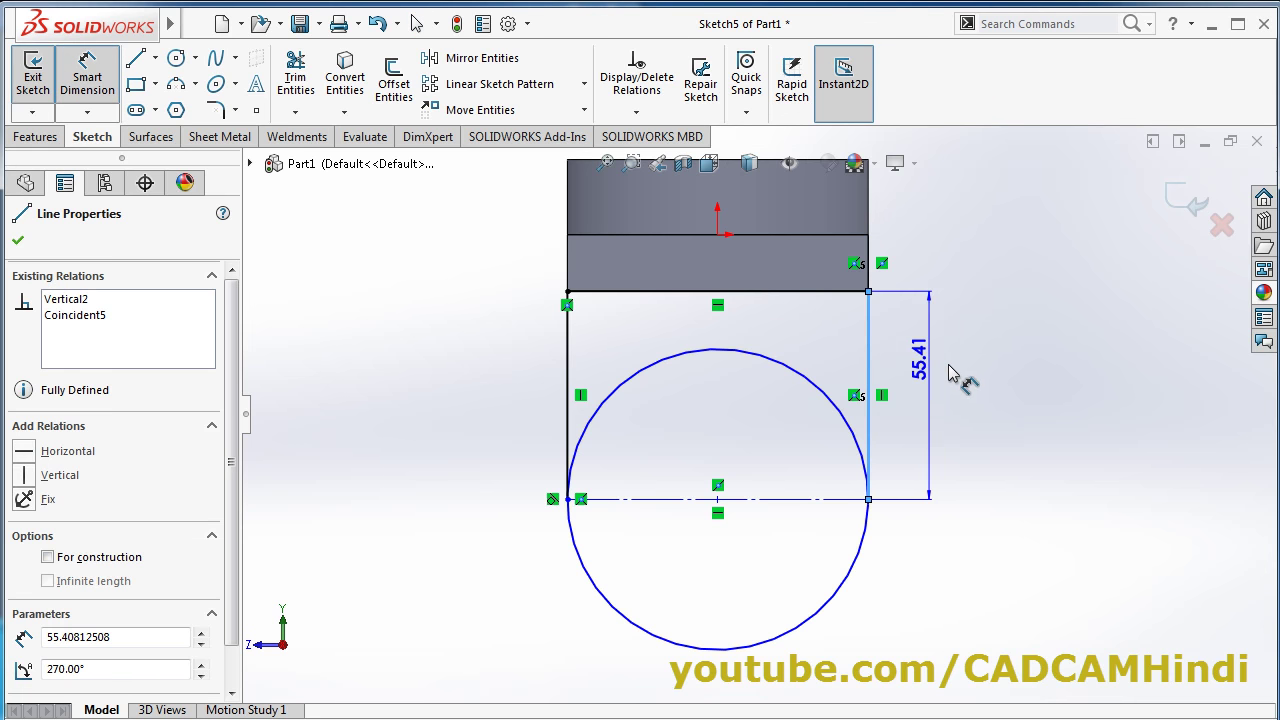
{"action": "left_click", "coordinate": [988, 405]}
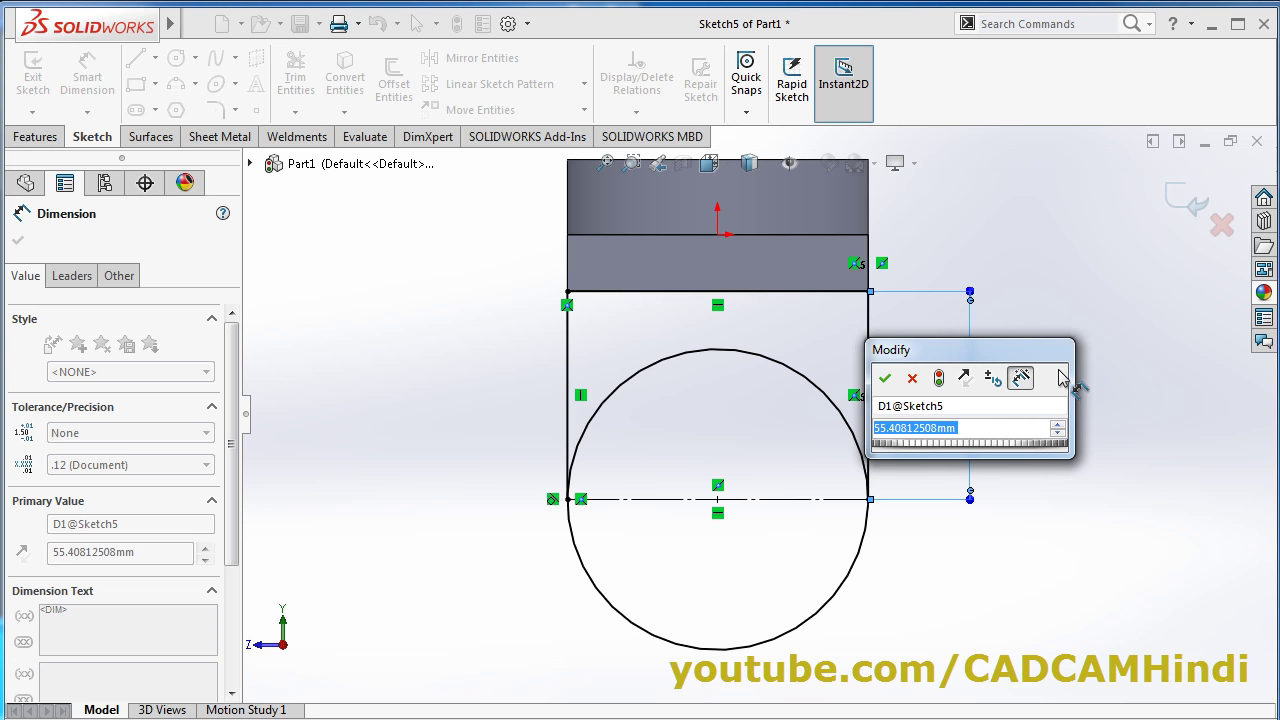
{"action": "type", "text": "35"}
{"action": "key", "text": "Return"}
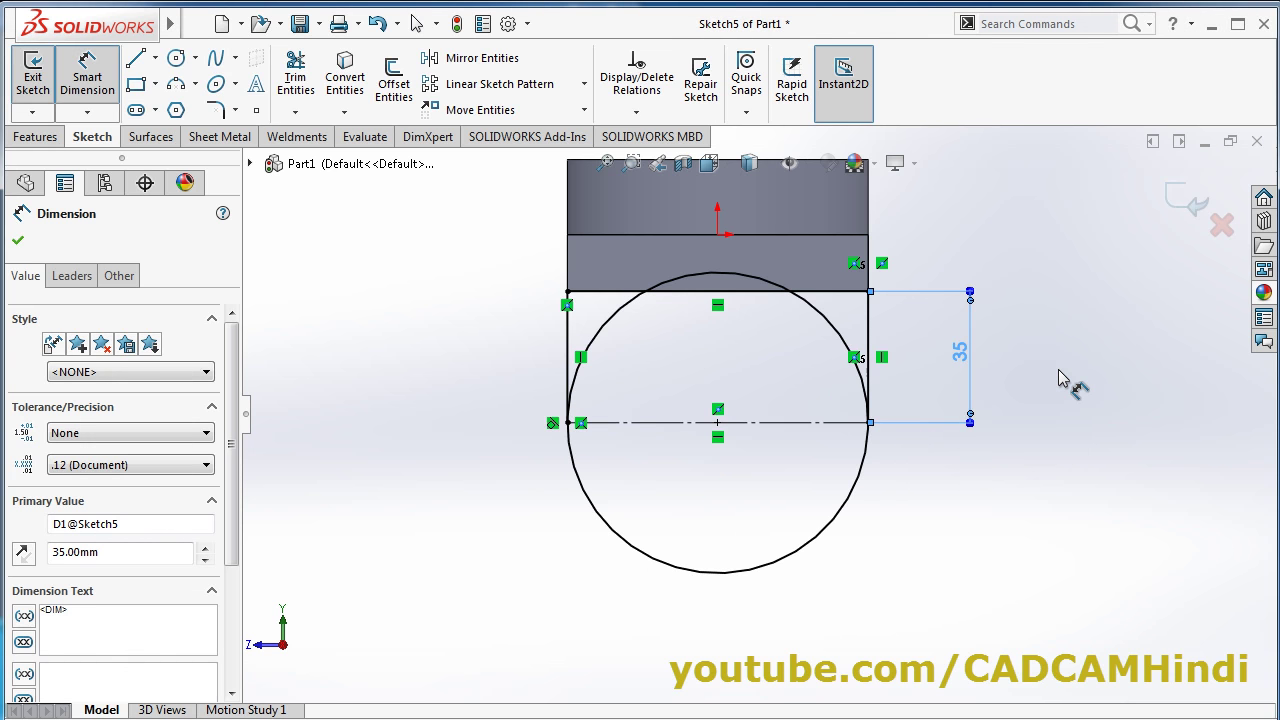
{"action": "left_click", "coordinate": [1022, 495]}
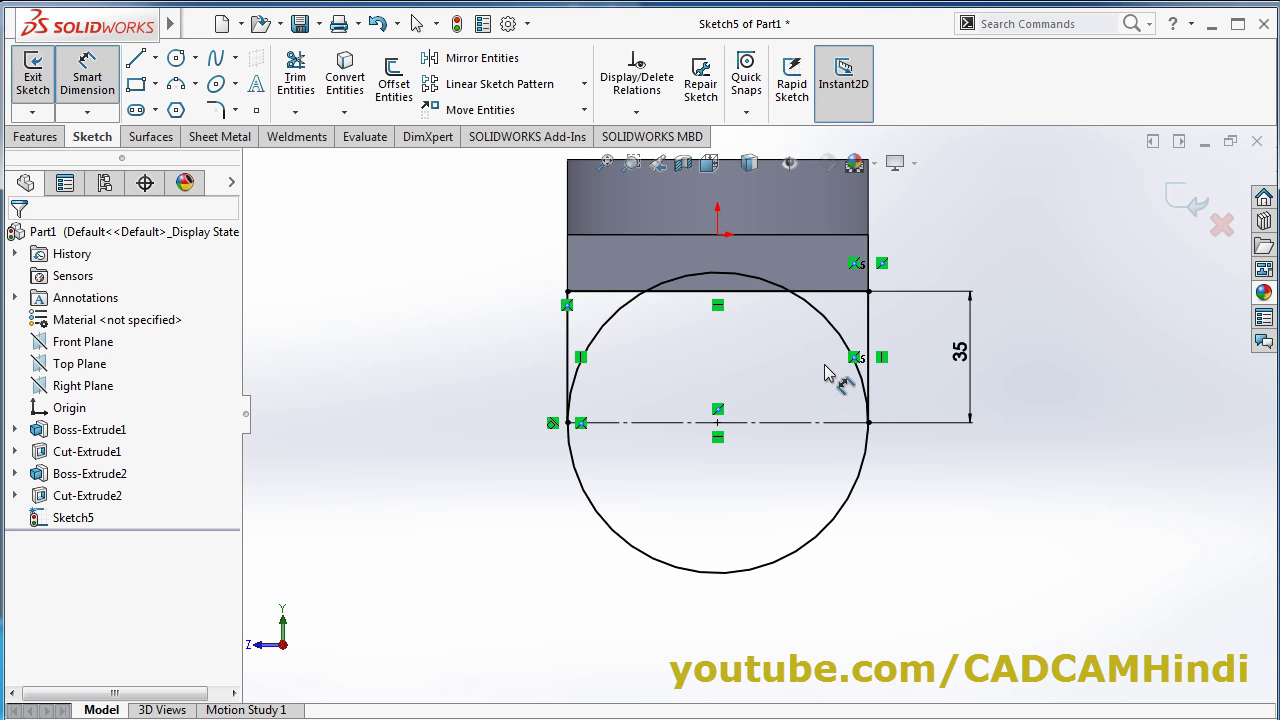
Trim the circle's top, upper-right and upper-left arcs inside the rectangle
{"action": "left_click", "coordinate": [296, 90]}
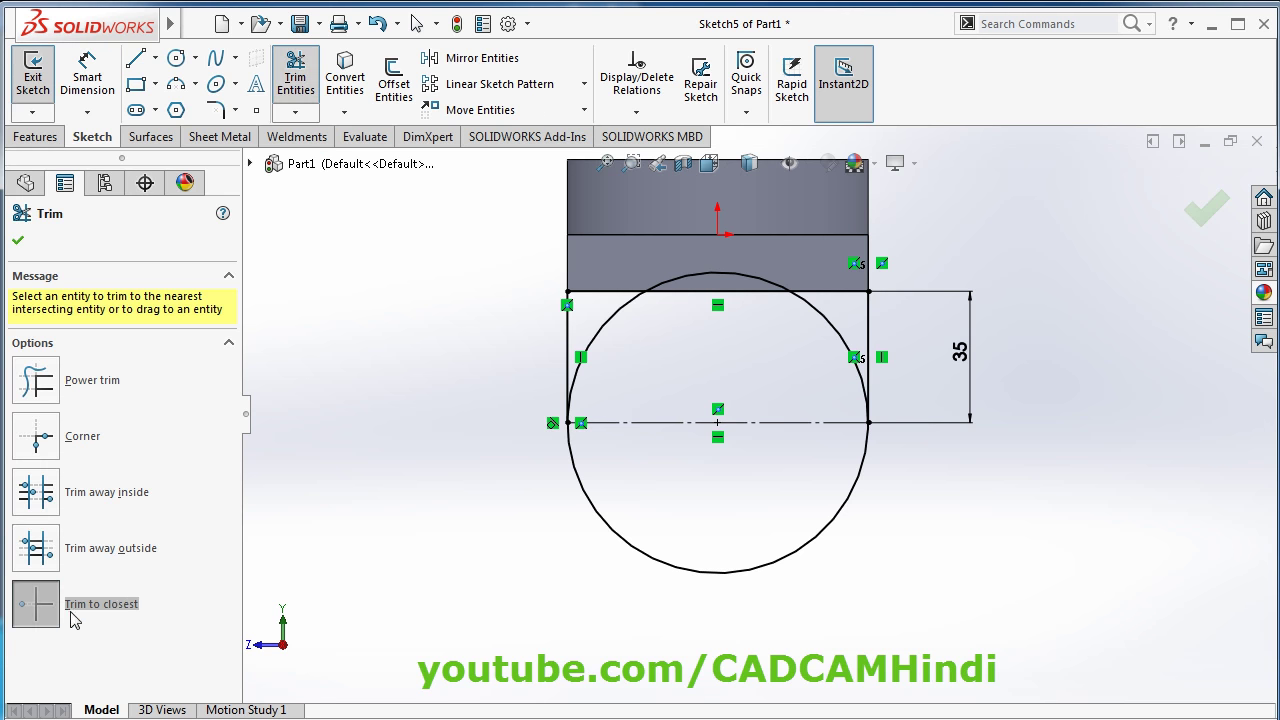
{"action": "left_click", "coordinate": [742, 275]}
{"action": "left_click", "coordinate": [830, 334]}
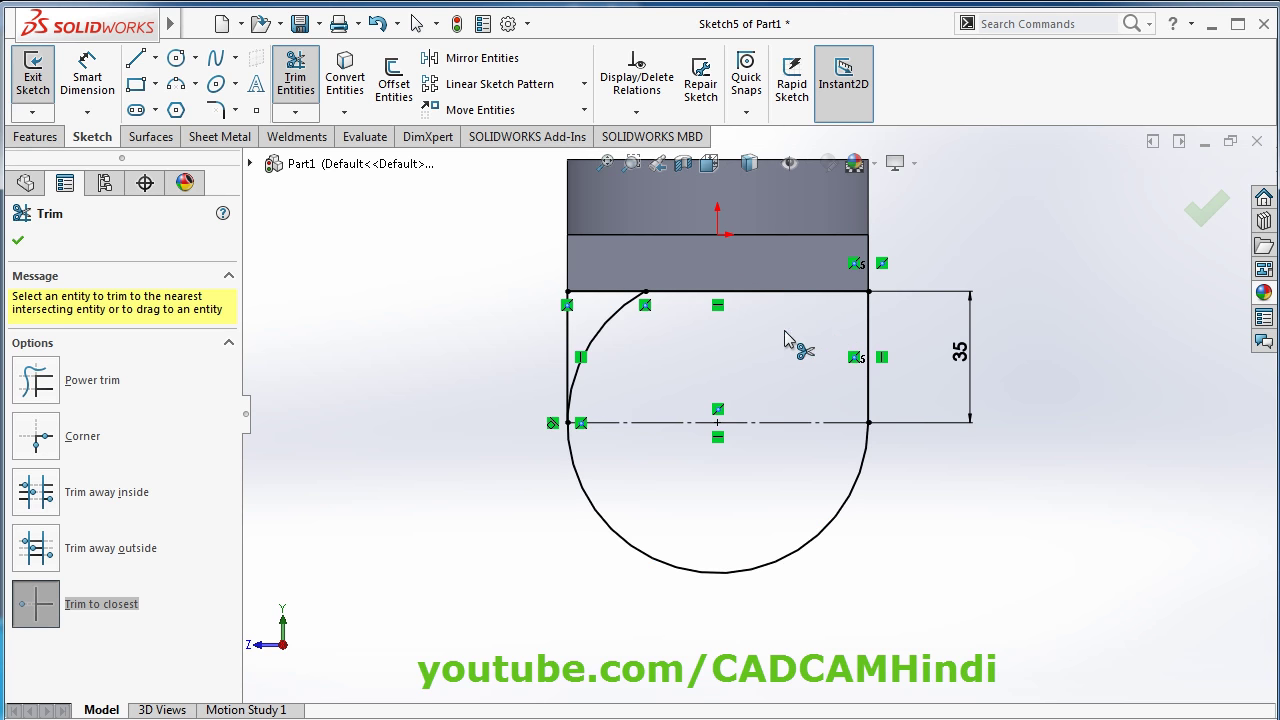
{"action": "left_click", "coordinate": [605, 343]}
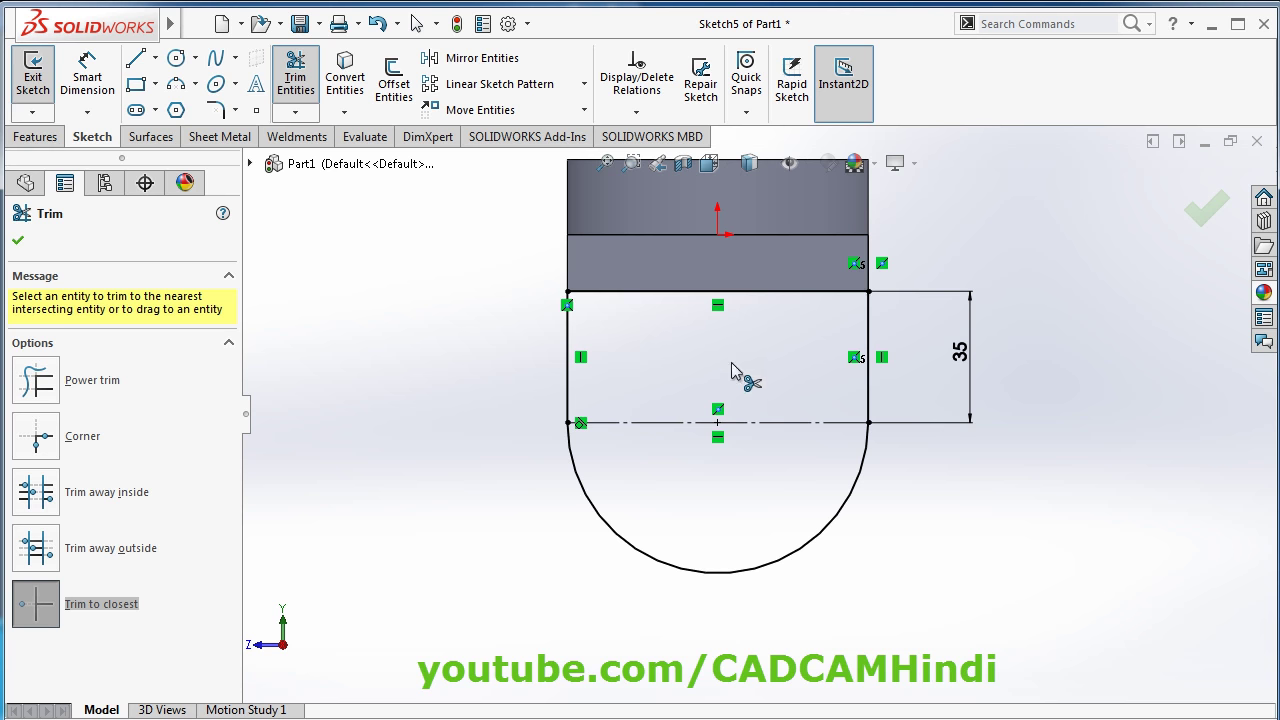
{"action": "left_click", "coordinate": [17, 243]}
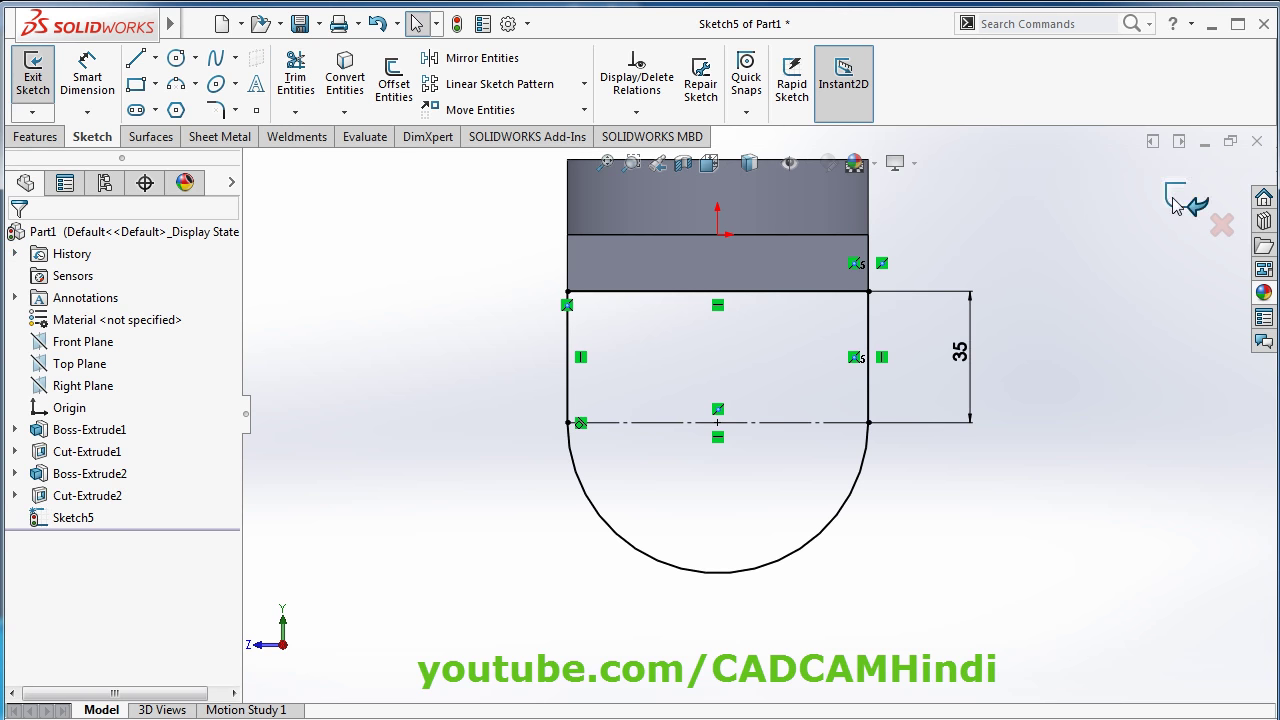
Extrude the U-shaped profile 20 mm in the reversed direction as the side support
{"action": "key", "text": "e"}
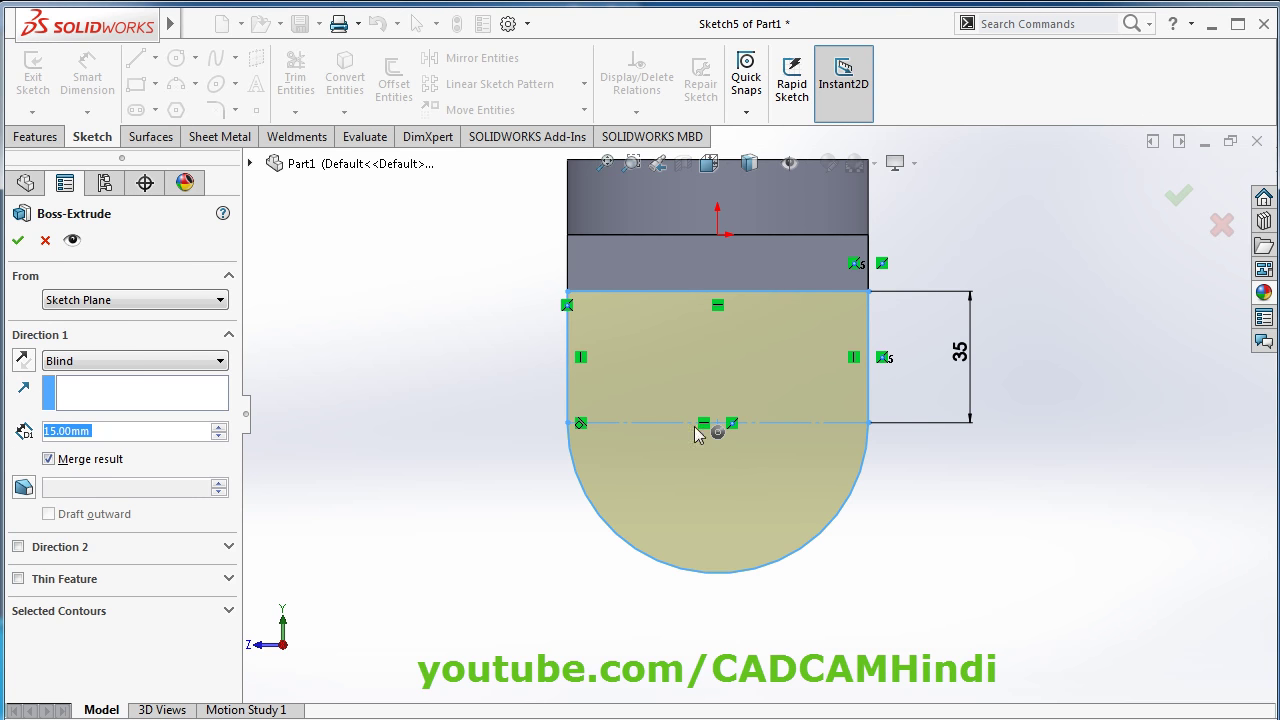
{"action": "middle_click_drag", "start_coordinate": [646, 349], "coordinate": [880, 450]}
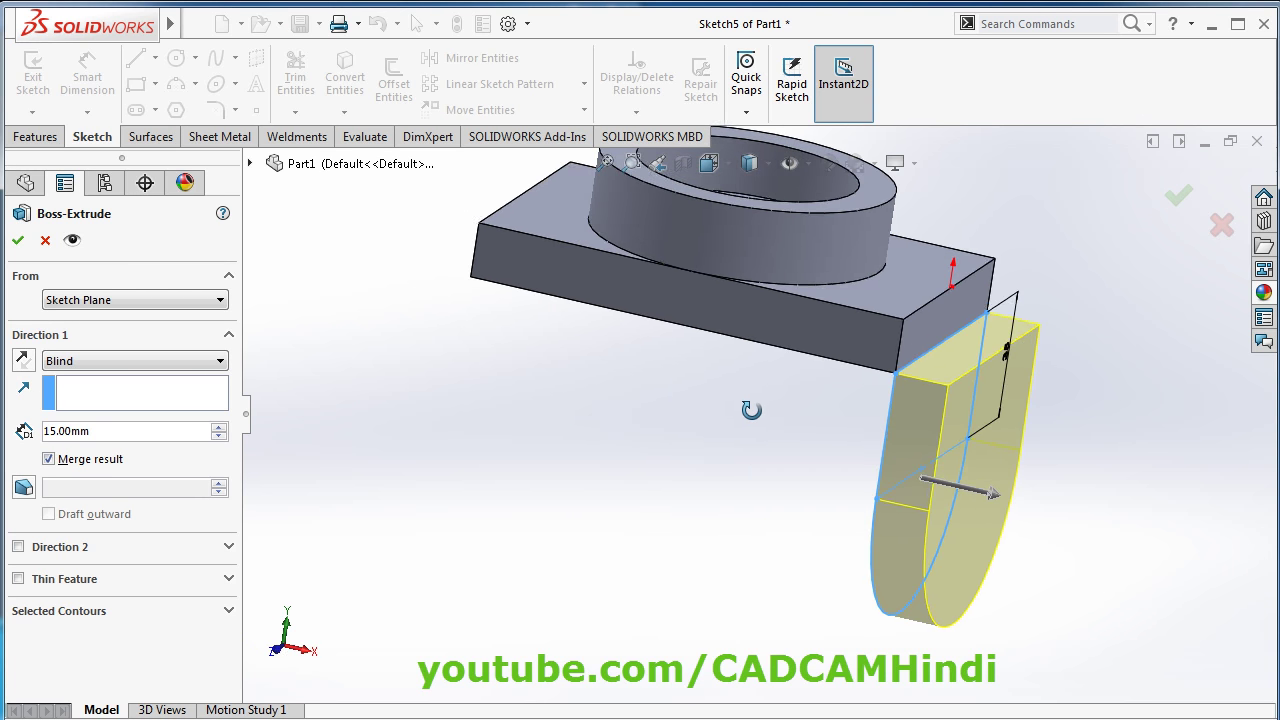
{"action": "left_click", "coordinate": [22, 362]}
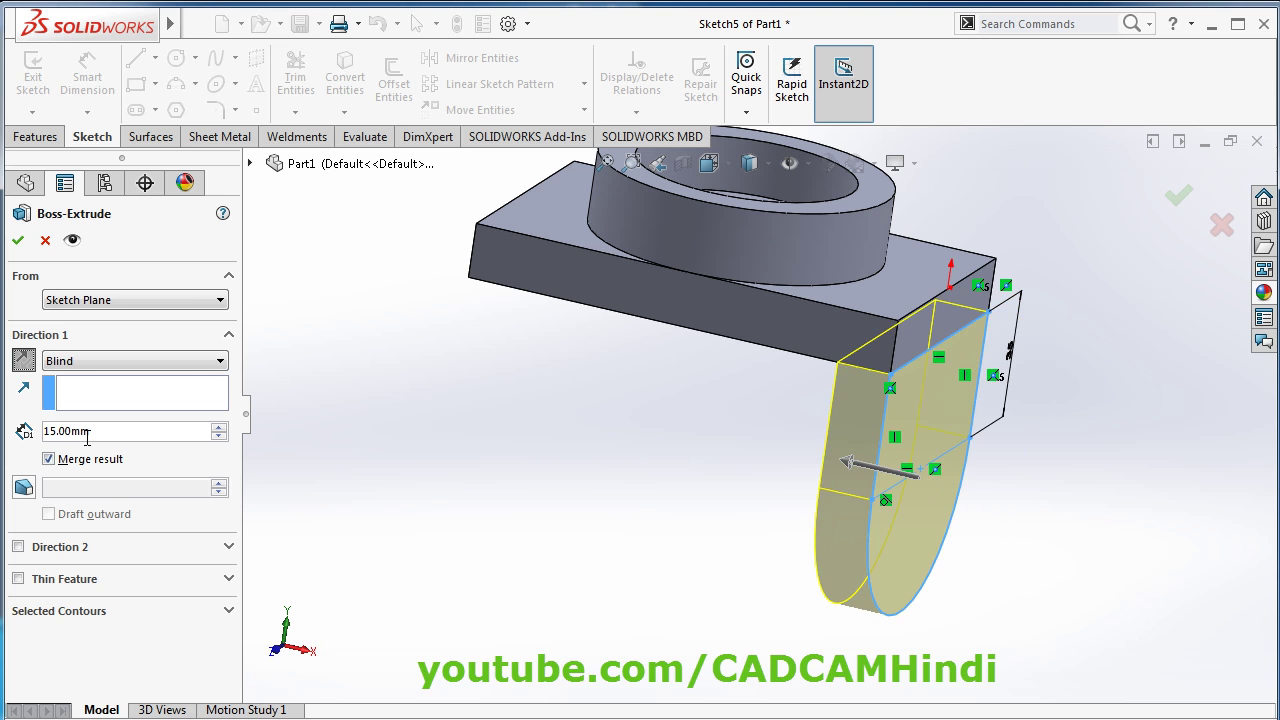
{"action": "key", "text": "alt+Tab"}
{"action": "key", "text": "alt+Tab"}
{"action": "left_click_drag", "start_coordinate": [98, 437], "coordinate": [22, 432]}
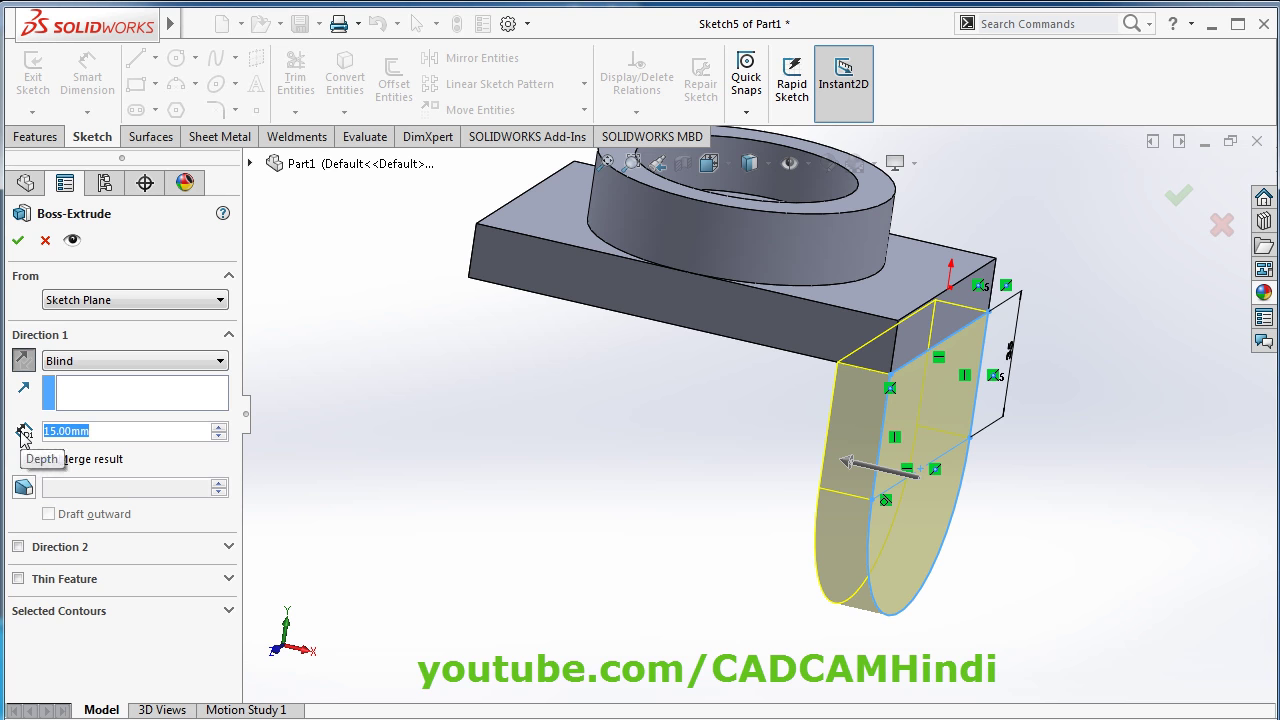
{"action": "type", "text": "20"}
{"action": "key", "text": "Return"}
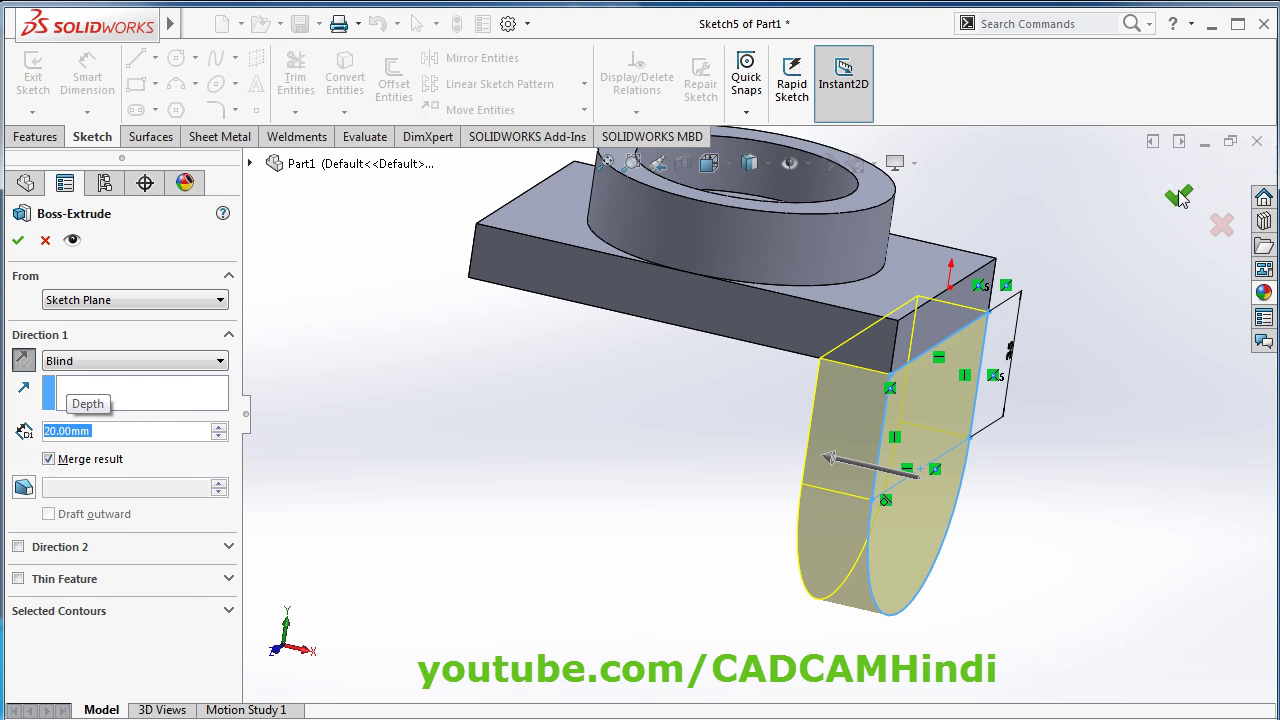
{"action": "left_click", "coordinate": [1178, 195]}
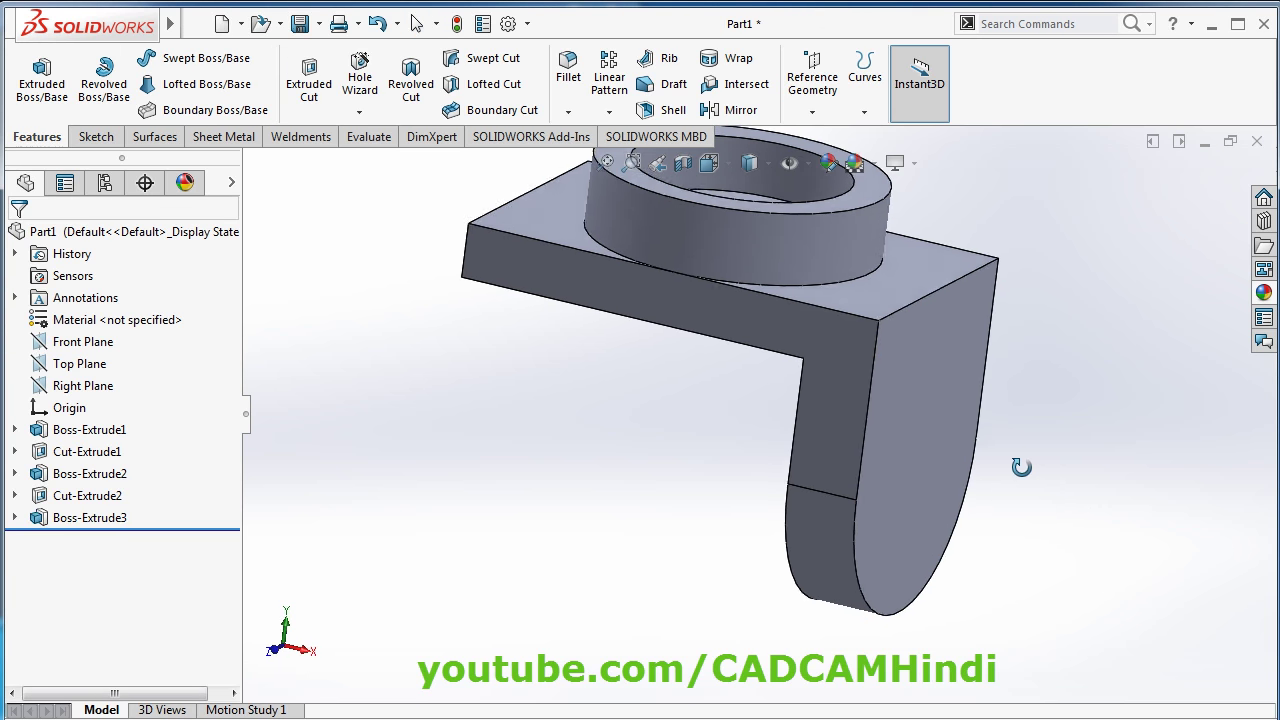
Start an extruded cut sketch on the support's outer face
{"action": "middle_click_drag", "start_coordinate": [1052, 507], "coordinate": [1000, 470]}
{"action": "key", "text": "alt+Tab"}
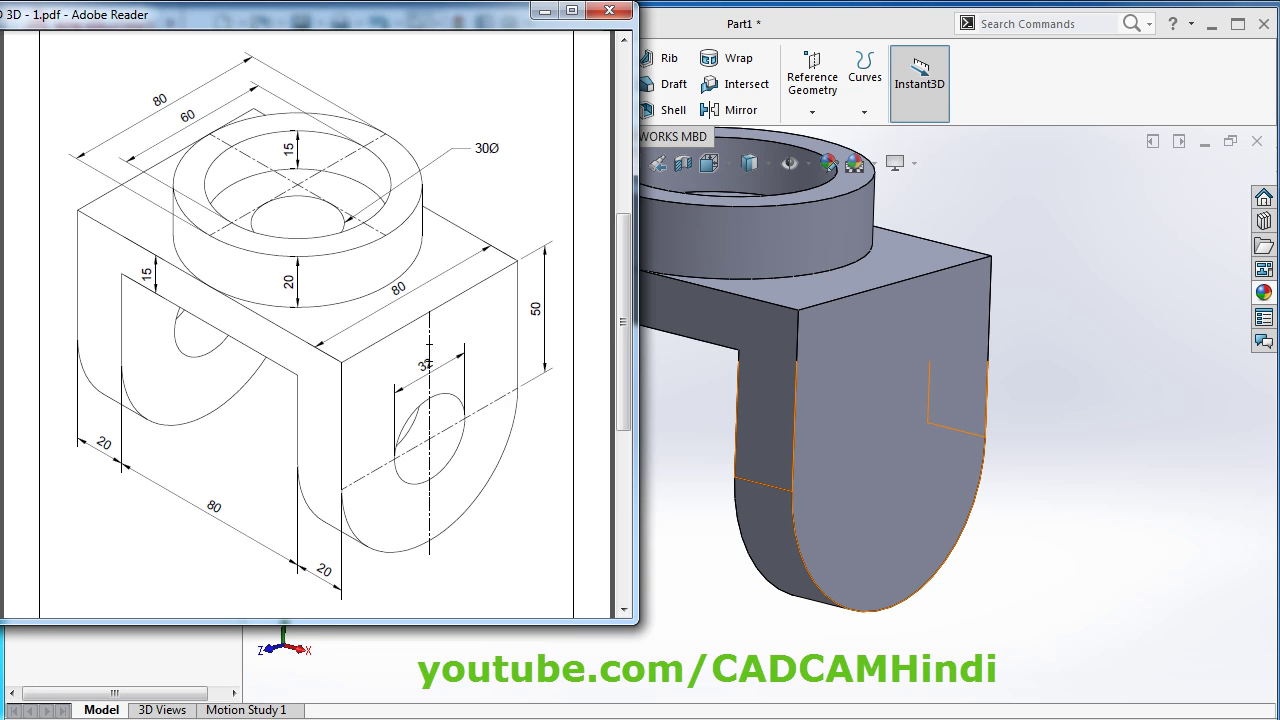
{"action": "left_click", "coordinate": [662, 445]}
{"action": "left_click", "coordinate": [310, 88]}
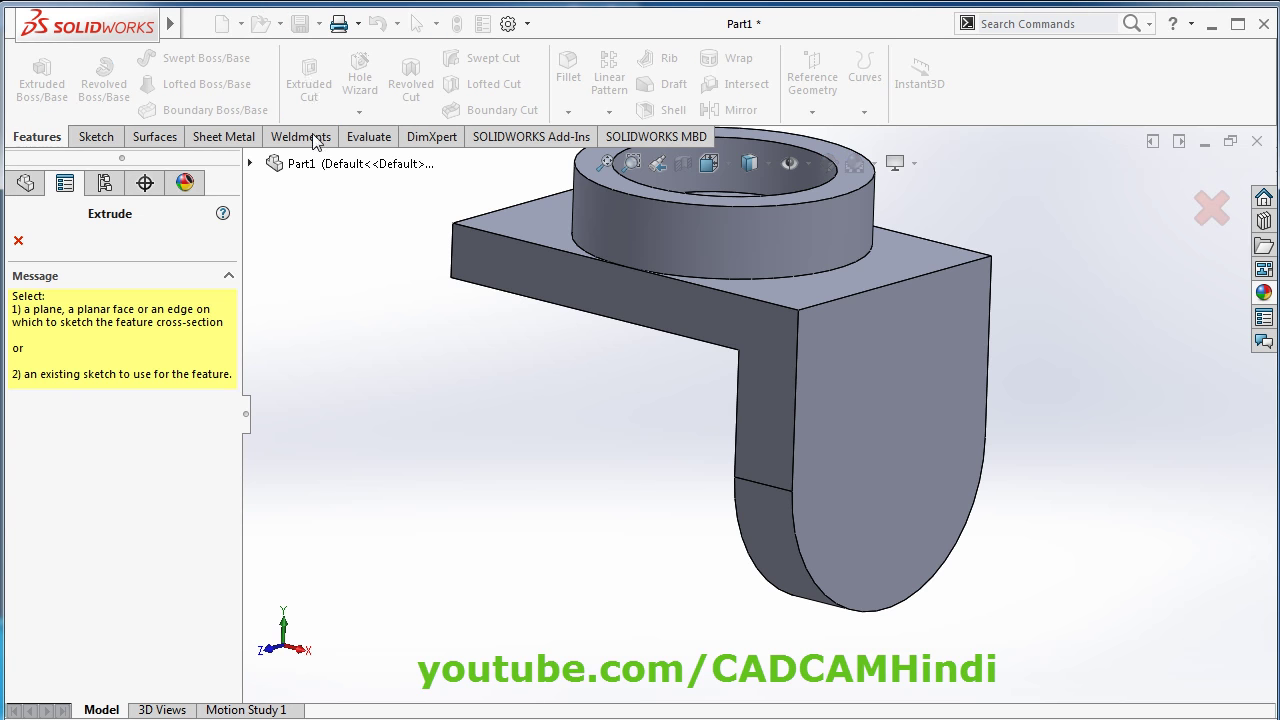
{"action": "left_click", "coordinate": [891, 490]}
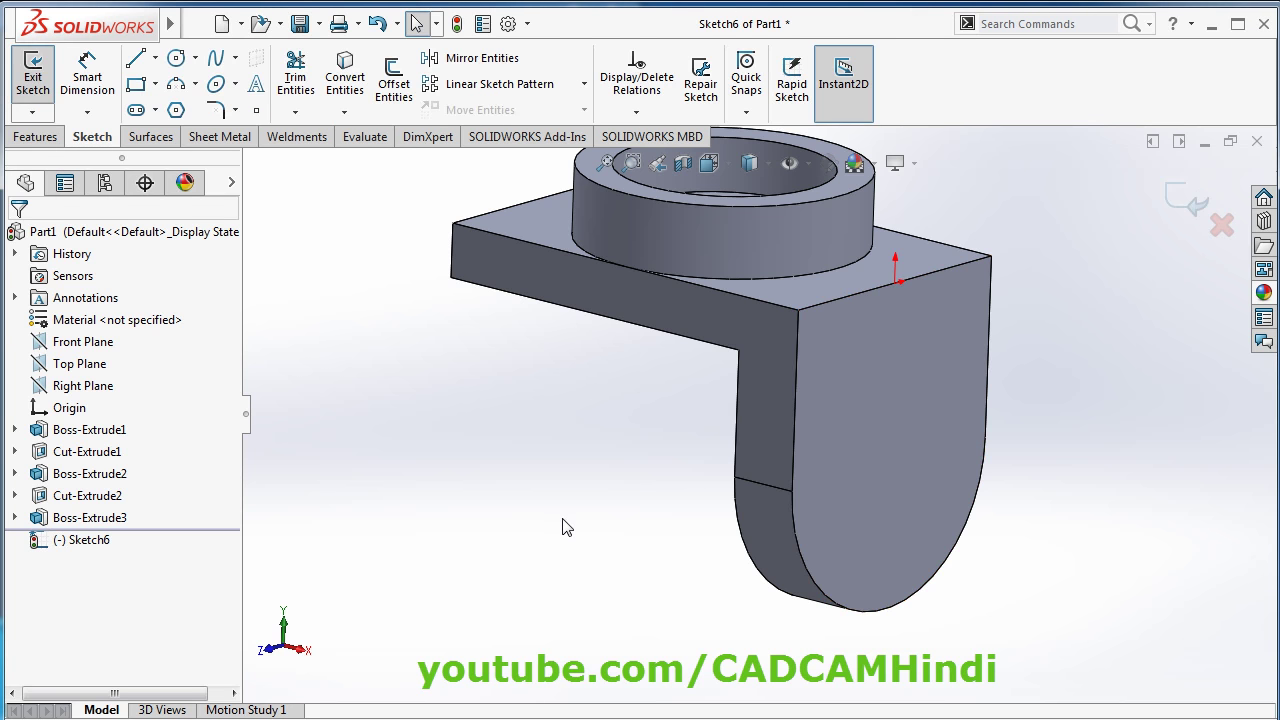
Draw a circle at the support's arc centre and dimension it to 32 mm diameter
{"action": "left_click", "coordinate": [176, 57]}
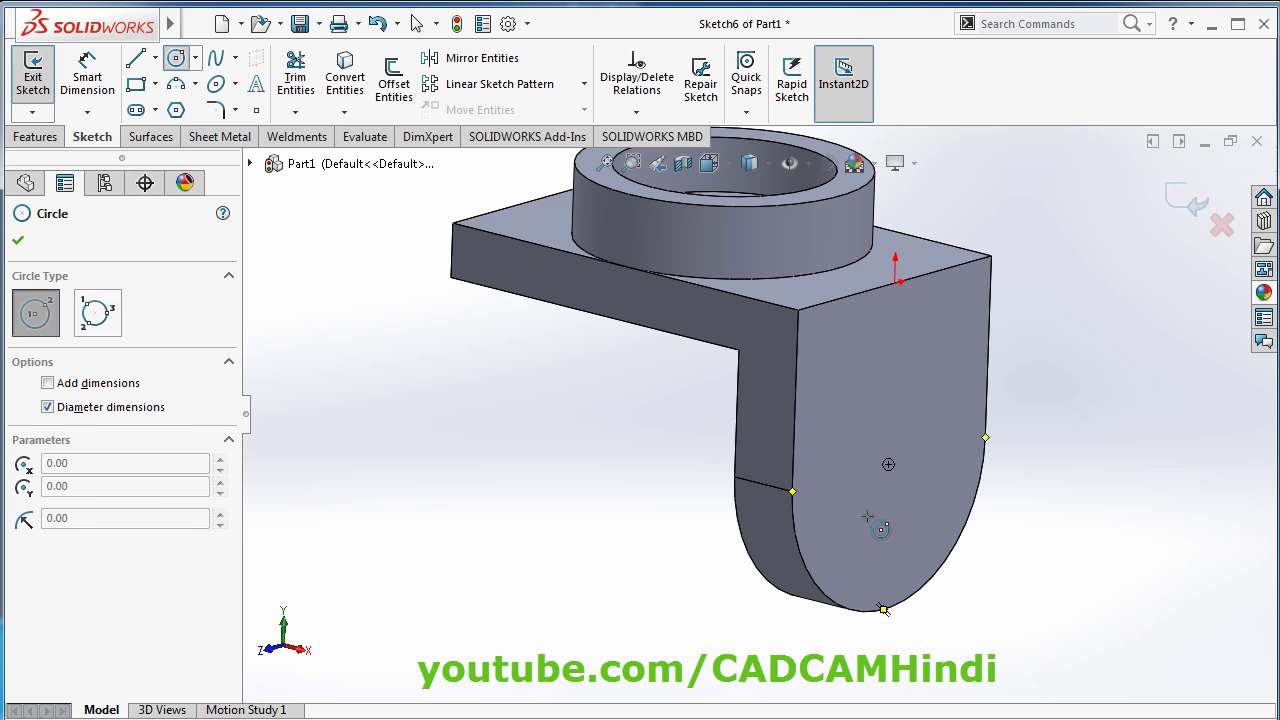
{"action": "left_click", "coordinate": [888, 464]}
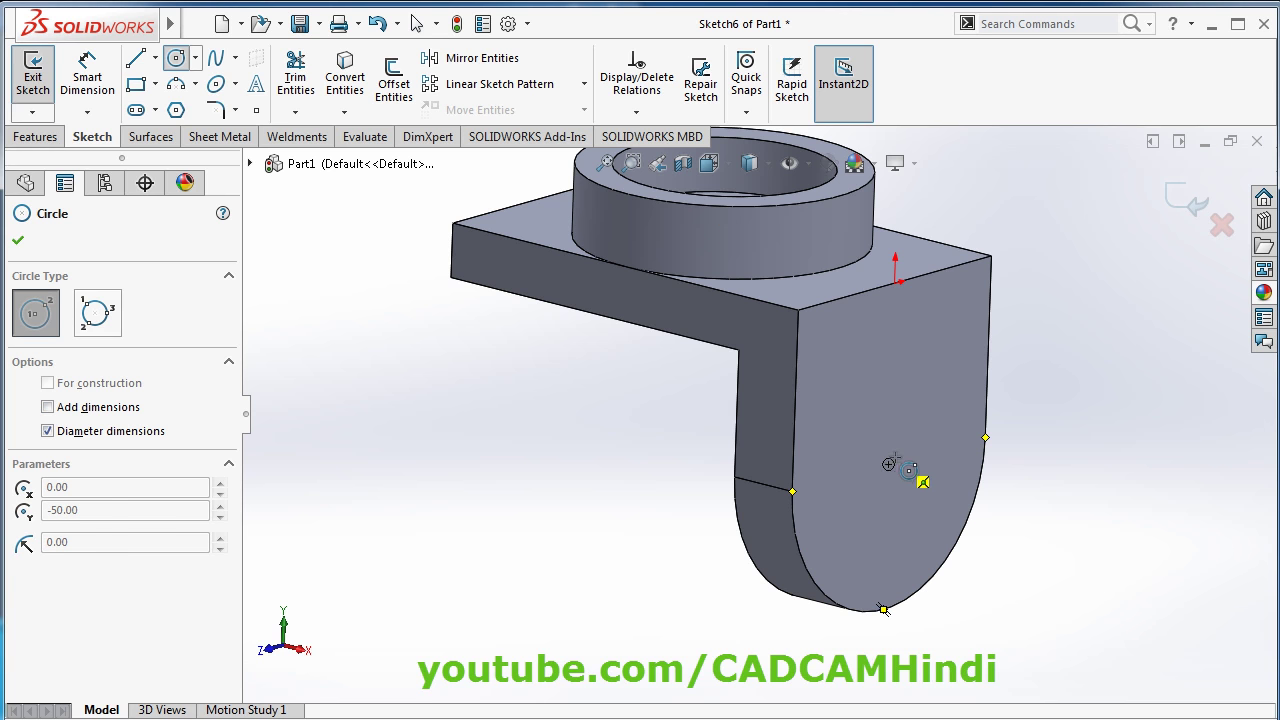
{"action": "left_click", "coordinate": [917, 432]}
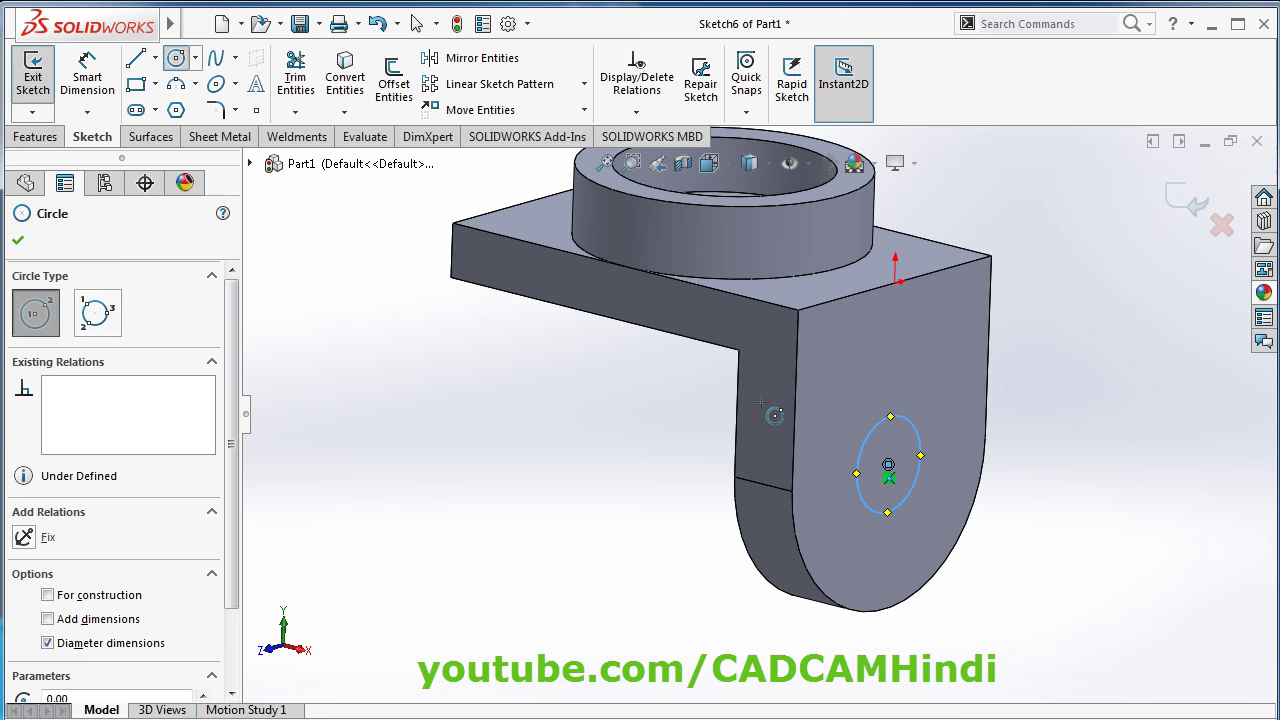
{"action": "key", "text": "Escape"}
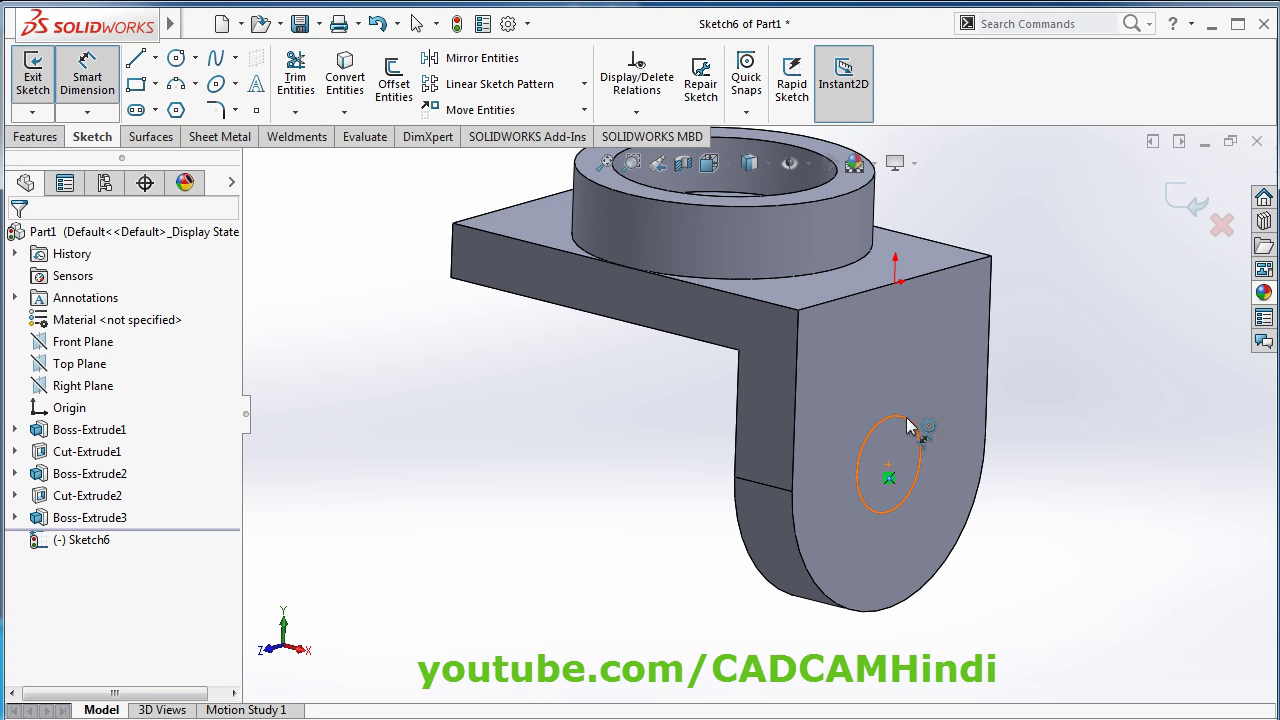
{"action": "left_click", "coordinate": [910, 432]}
{"action": "left_click", "coordinate": [1031, 358]}
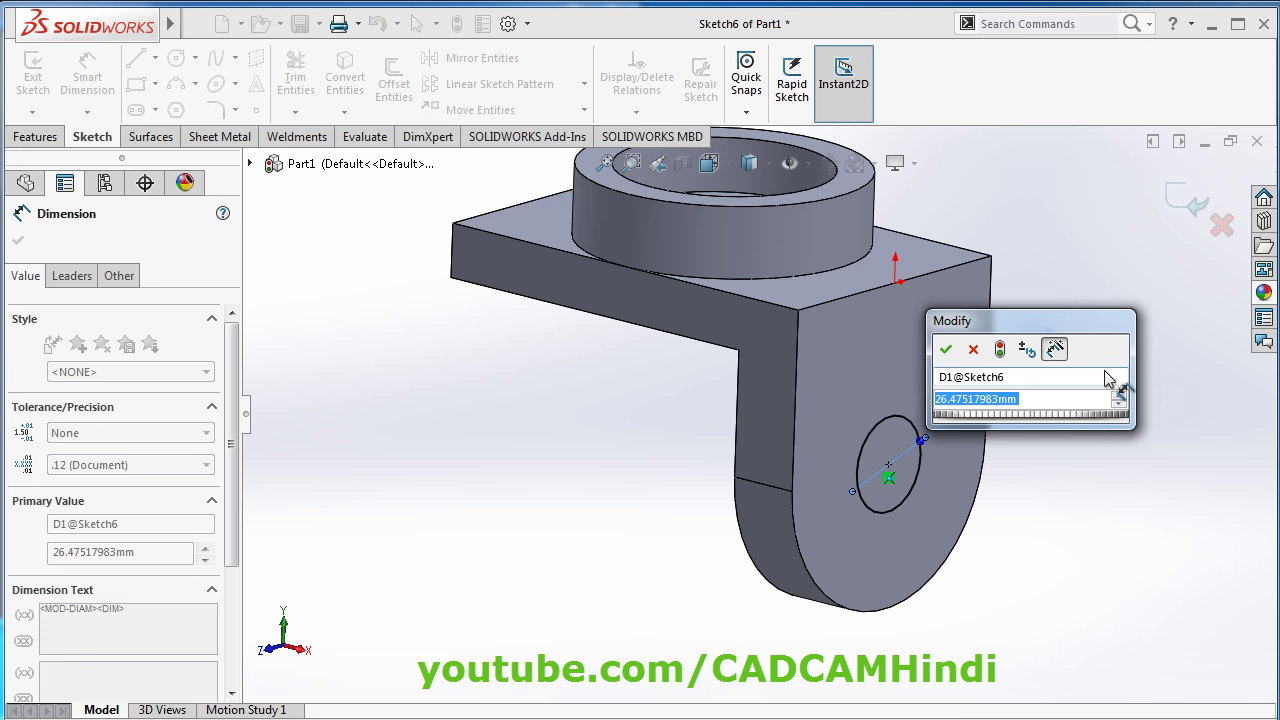
{"action": "type", "text": "32"}
{"action": "key", "text": "Return"}
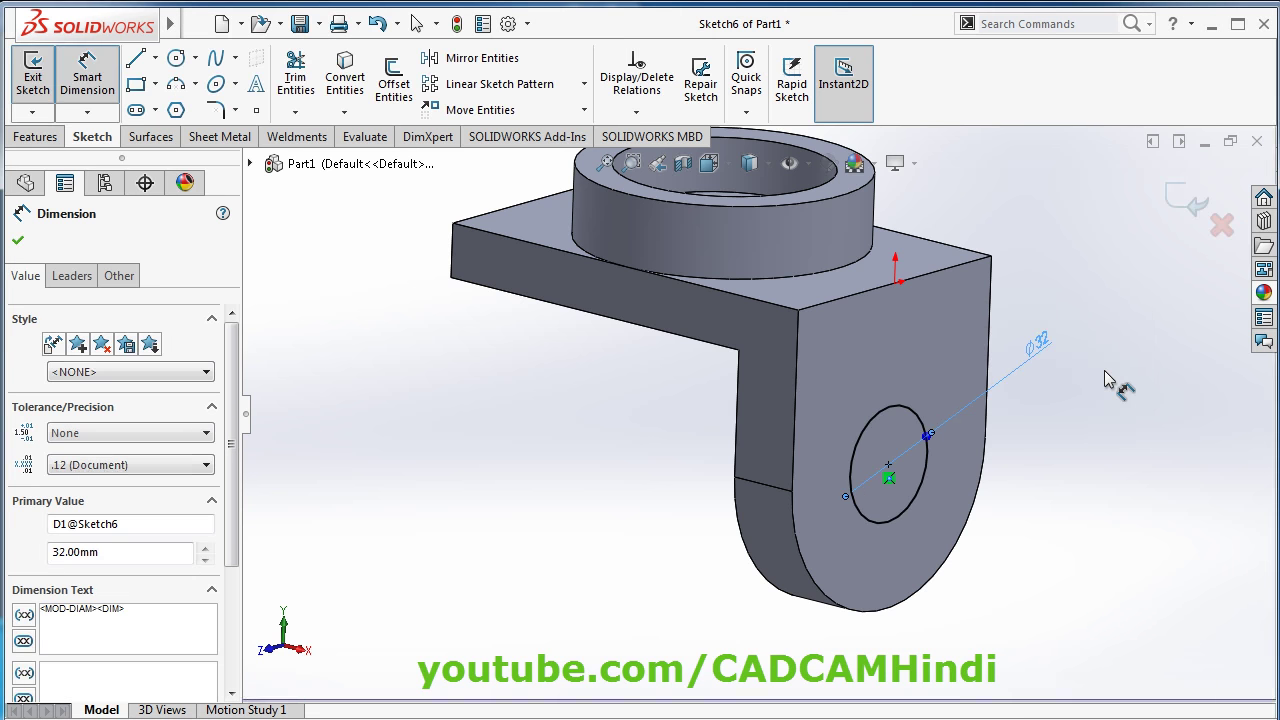
Cut the 32 mm circle 20 mm blind through the rounded support, then inspect the hole
{"action": "left_click", "coordinate": [1188, 202]}
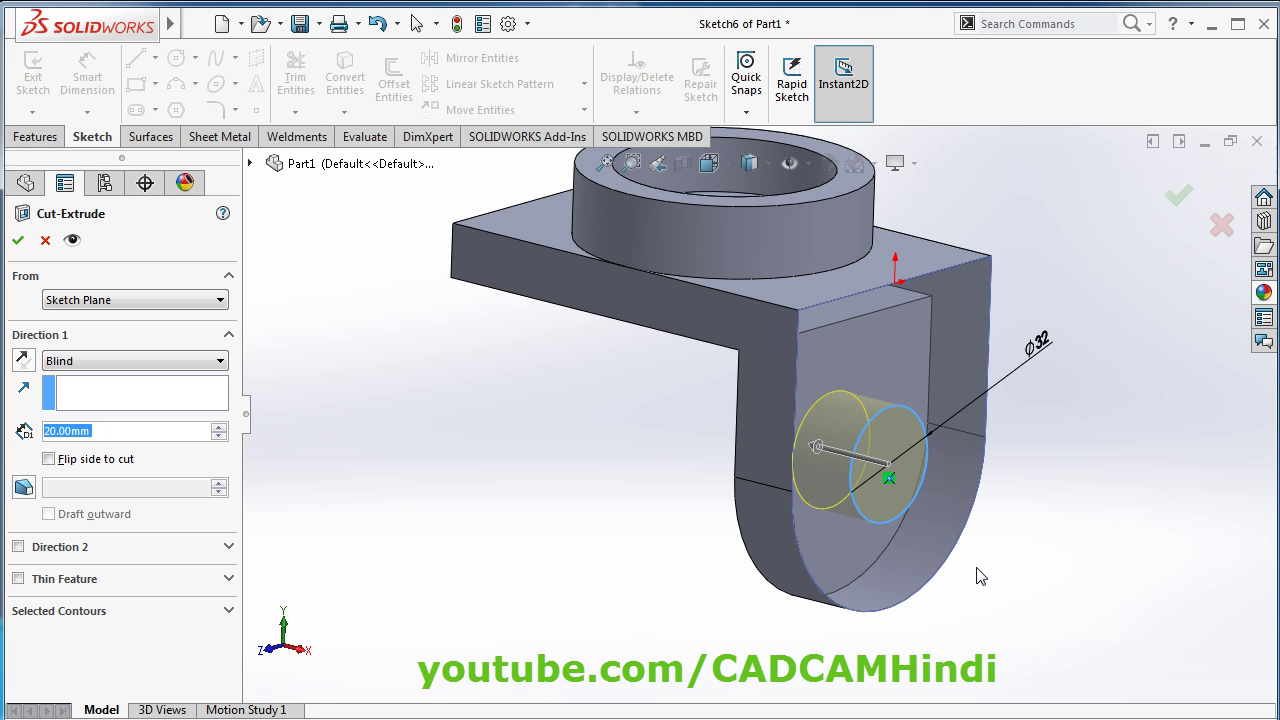
{"action": "middle_click_drag", "start_coordinate": [853, 590], "coordinate": [943, 529]}
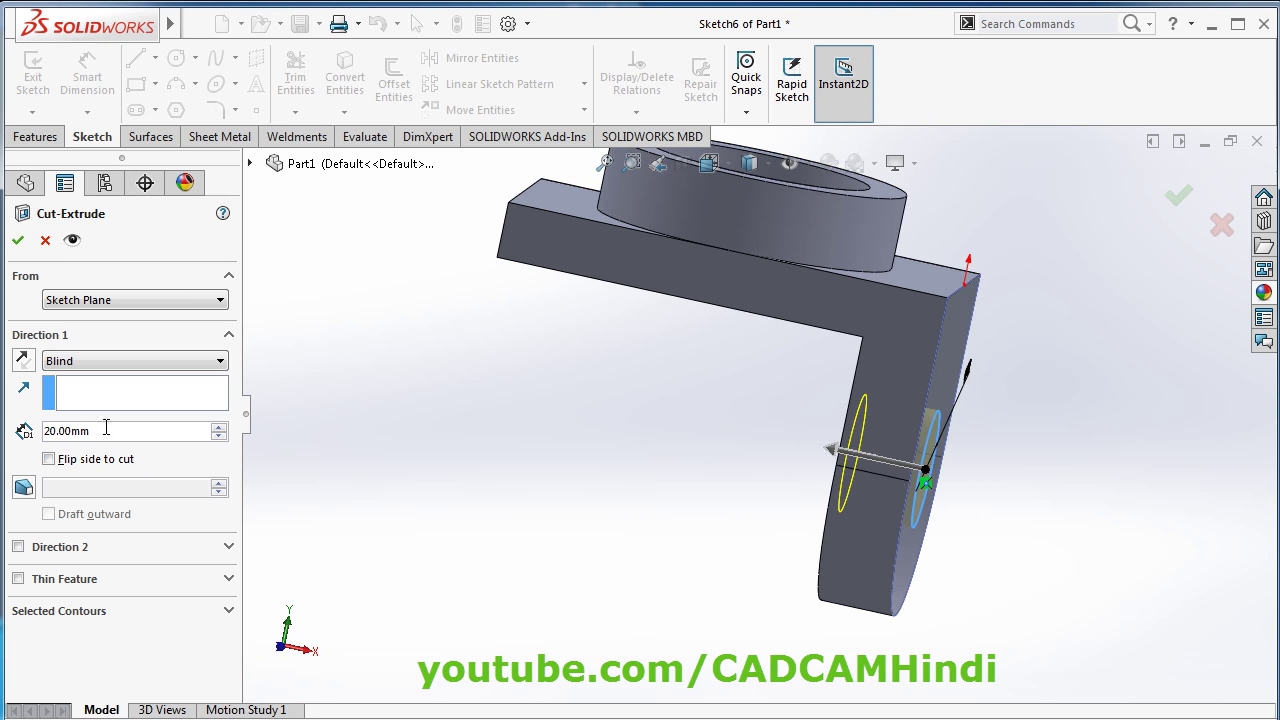
{"action": "left_click", "coordinate": [17, 240]}
{"action": "mouse_move", "coordinate": [595, 421]}
{"action": "middle_mouse_down"}
{"action": "mouse_move", "coordinate": [689, 397]}
{"action": "mouse_move", "coordinate": [654, 414]}
{"action": "mouse_move", "coordinate": [786, 443]}
{"action": "middle_mouse_up"}
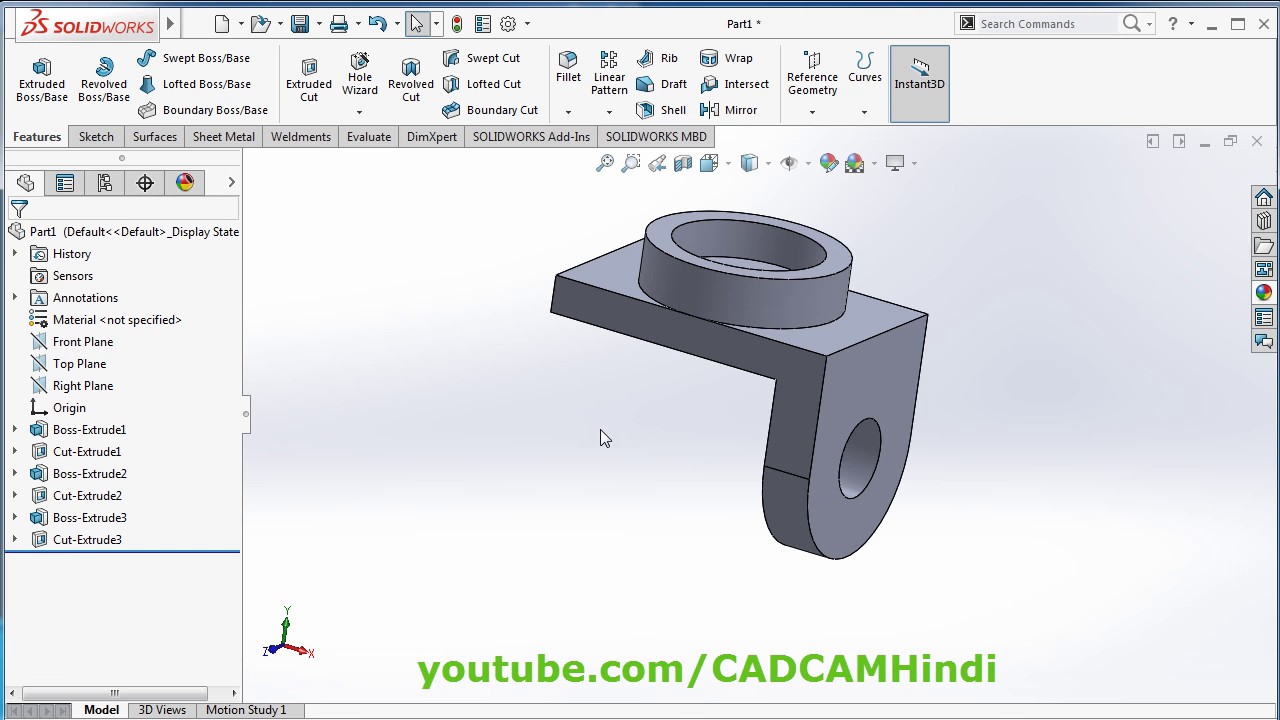
{"action": "mouse_move", "coordinate": [600, 433]}
{"action": "middle_mouse_down"}
{"action": "mouse_move", "coordinate": [631, 443]}
{"action": "mouse_move", "coordinate": [591, 554]}
{"action": "mouse_move", "coordinate": [608, 434]}
{"action": "middle_mouse_up"}
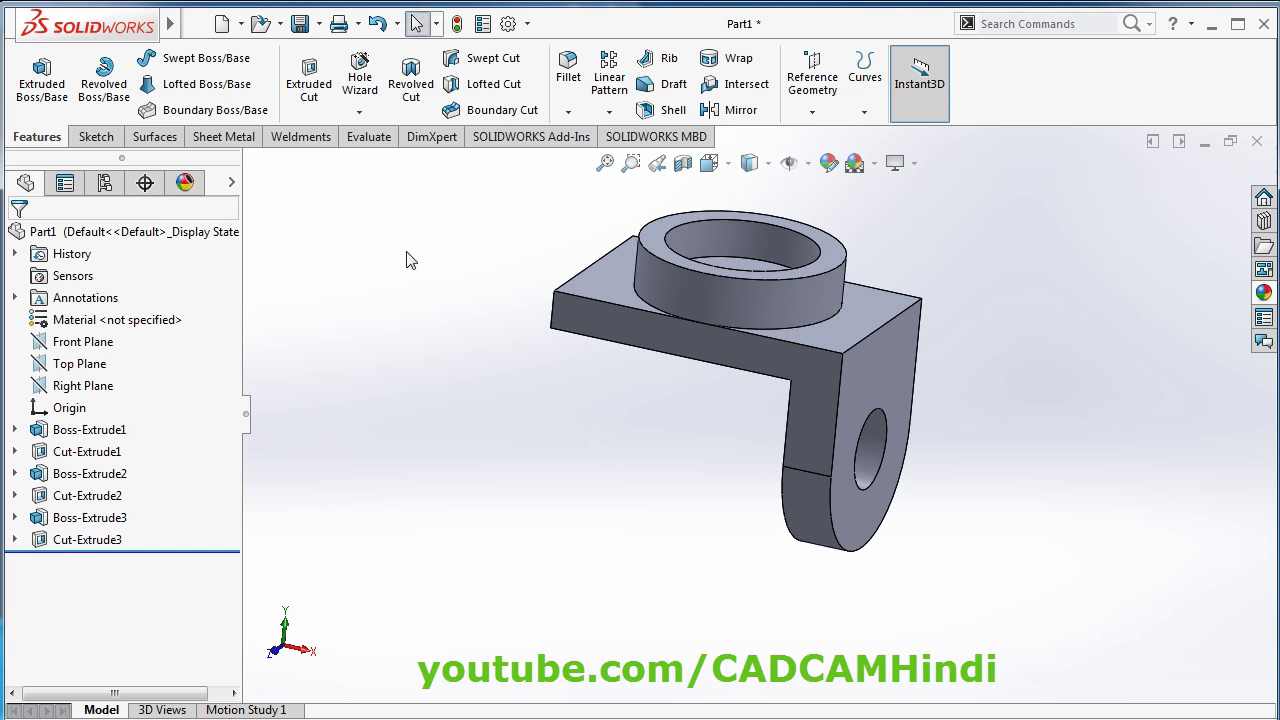
Mirror Boss-Extrude3 and Cut-Extrude3 across the Right Plane
{"action": "left_click", "coordinate": [728, 110]}
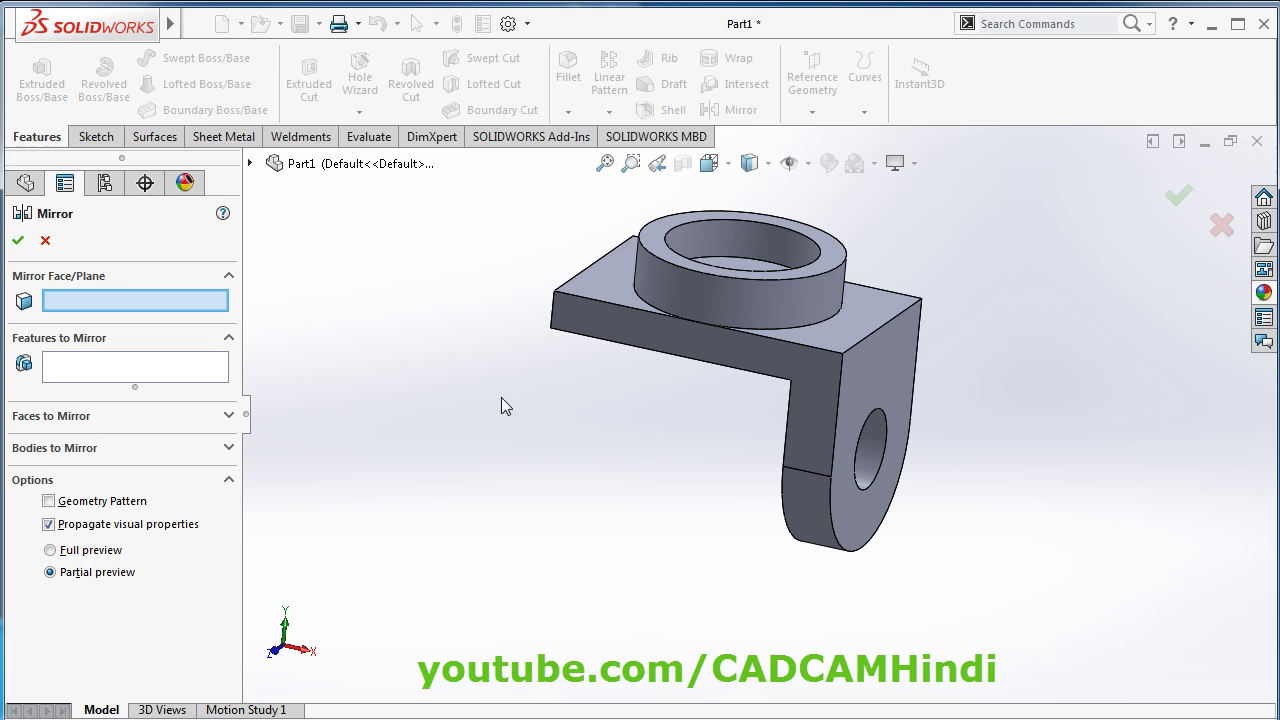
{"action": "left_click", "coordinate": [250, 166]}
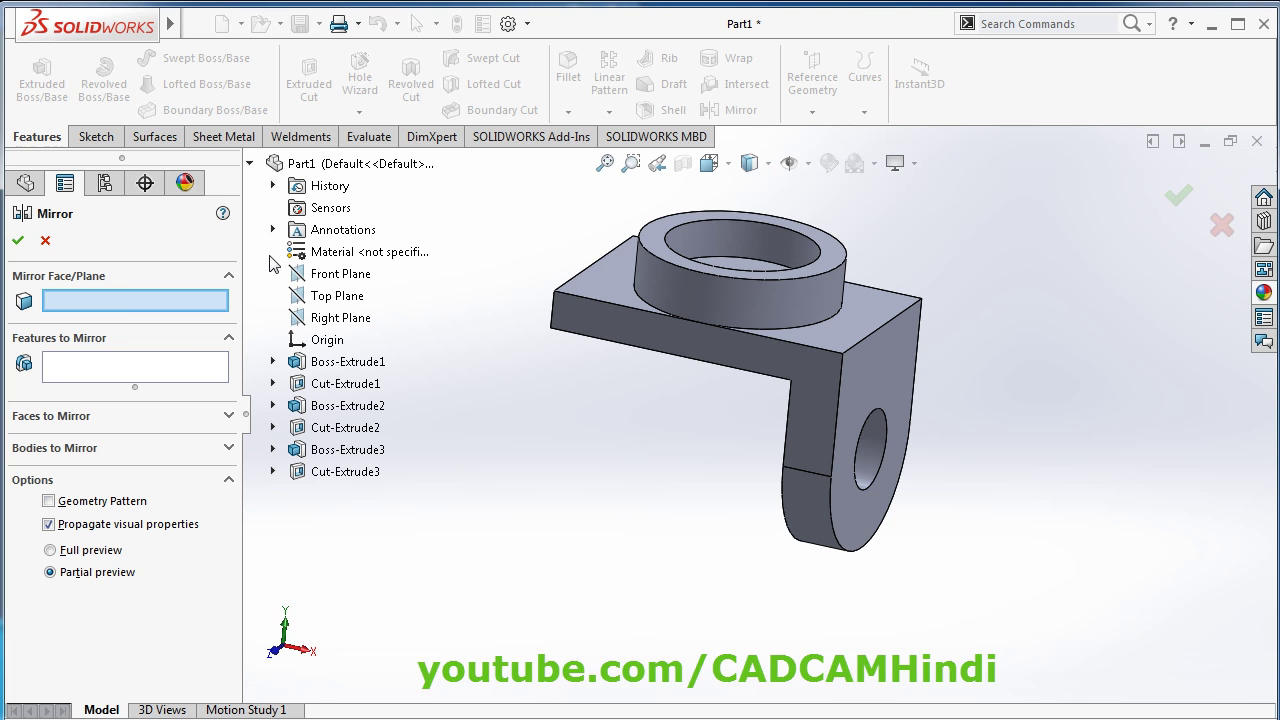
{"action": "left_click", "coordinate": [330, 320]}
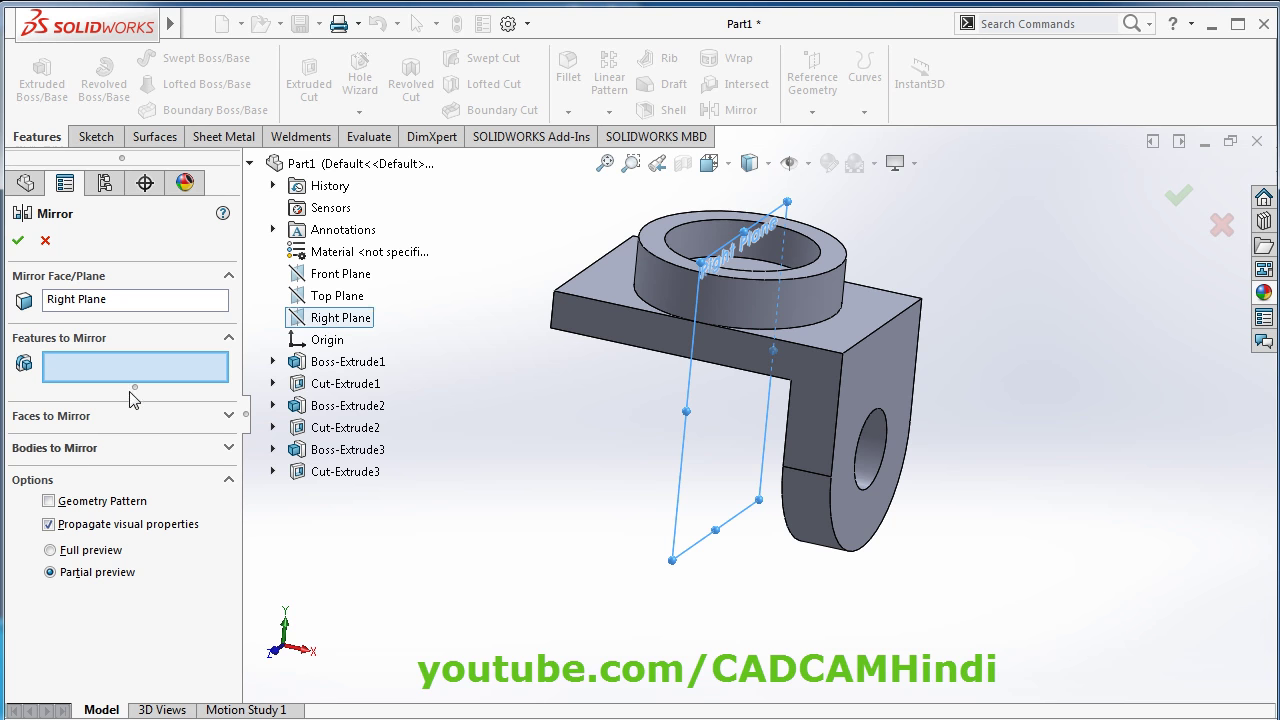
{"action": "left_click", "coordinate": [343, 452]}
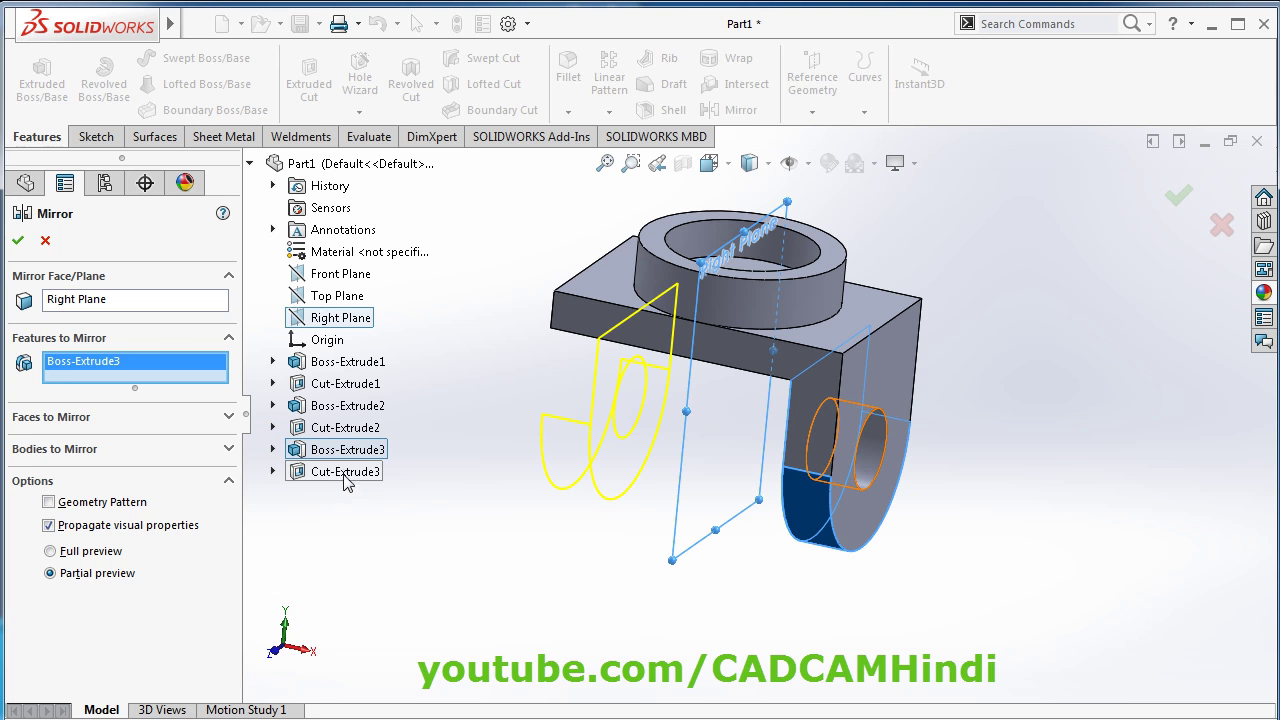
{"action": "left_click", "coordinate": [345, 473]}
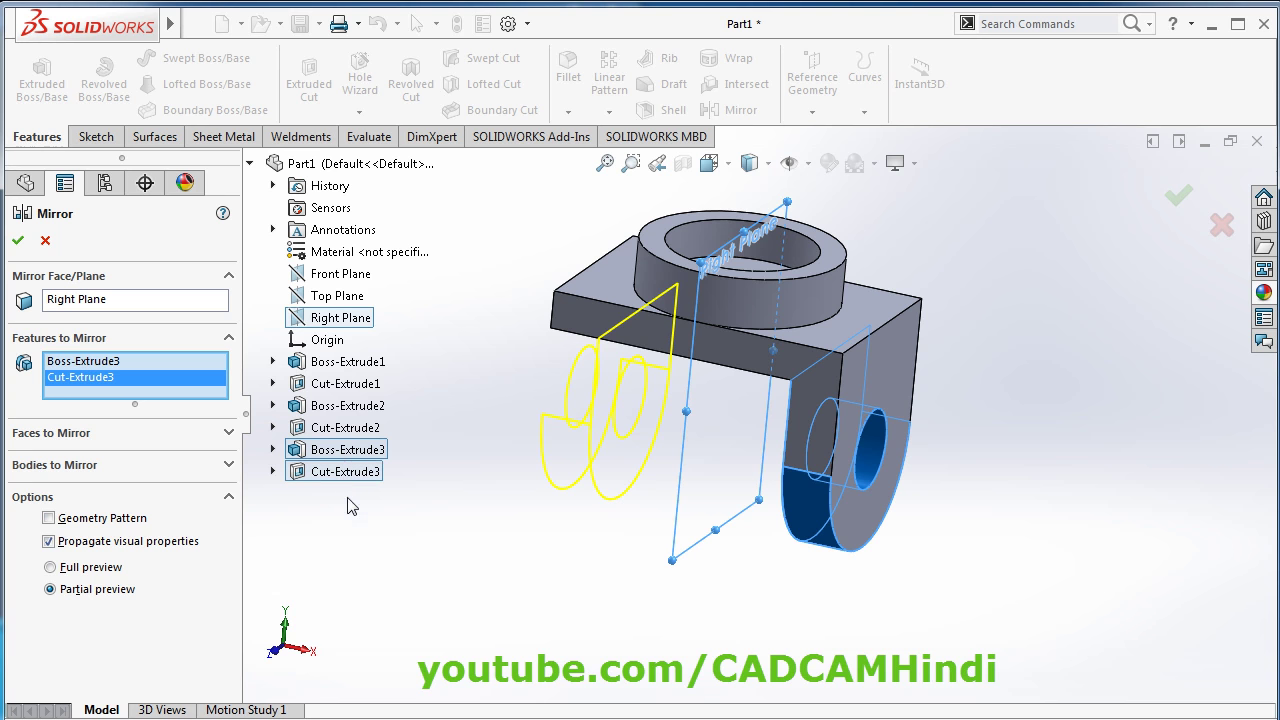
{"action": "left_click", "coordinate": [1178, 196]}
{"action": "mouse_move", "coordinate": [1040, 480]}
{"action": "middle_mouse_down"}
{"action": "mouse_move", "coordinate": [969, 285]}
{"action": "mouse_move", "coordinate": [943, 286]}
{"action": "mouse_move", "coordinate": [911, 451]}
{"action": "mouse_move", "coordinate": [922, 487]}
{"action": "middle_mouse_up"}
Snap the bracket to the Isometric view and open Edit Appearance for Part1
{"action": "scroll", "coordinate": [782, 317], "scroll_direction": "up", "scroll_amount": 2}
{"action": "scroll", "coordinate": [785, 287], "scroll_direction": "down", "scroll_amount": 5}
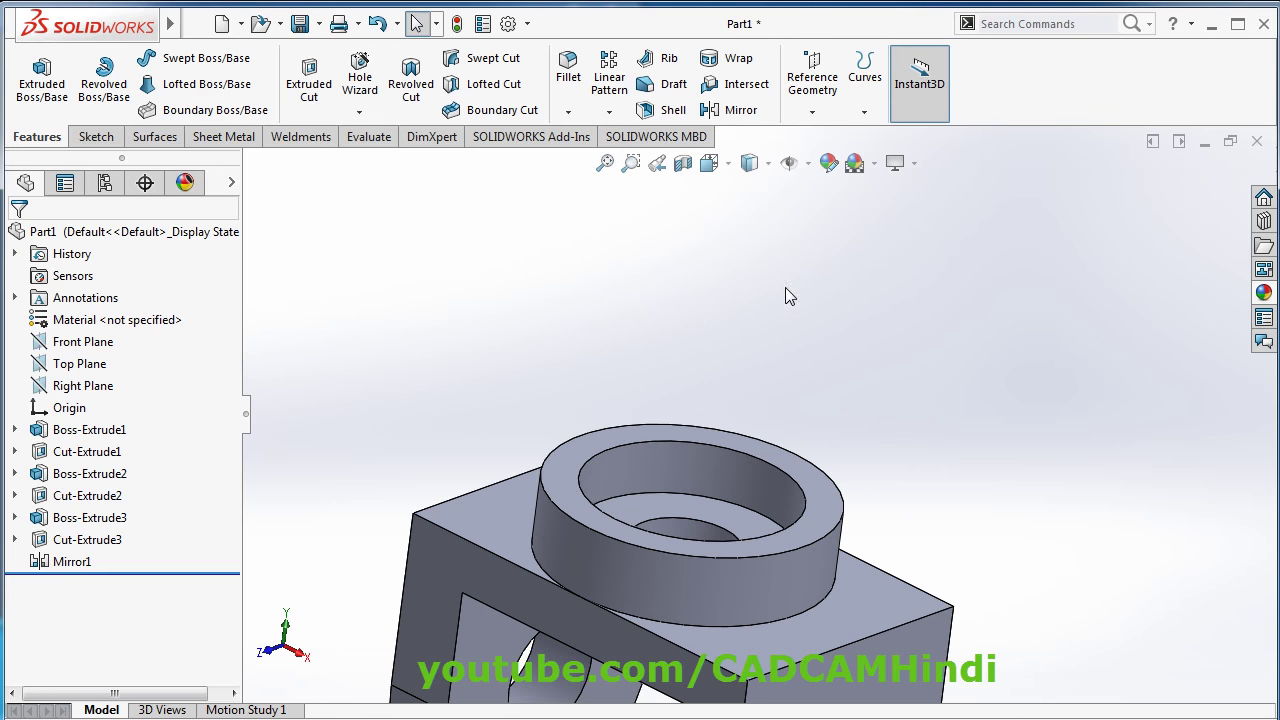
{"action": "scroll", "coordinate": [645, 580], "scroll_direction": "up", "scroll_amount": 3}
{"action": "scroll", "coordinate": [663, 615], "scroll_direction": "down", "scroll_amount": 2}
{"action": "scroll", "coordinate": [686, 600], "scroll_direction": "down", "scroll_amount": 2}
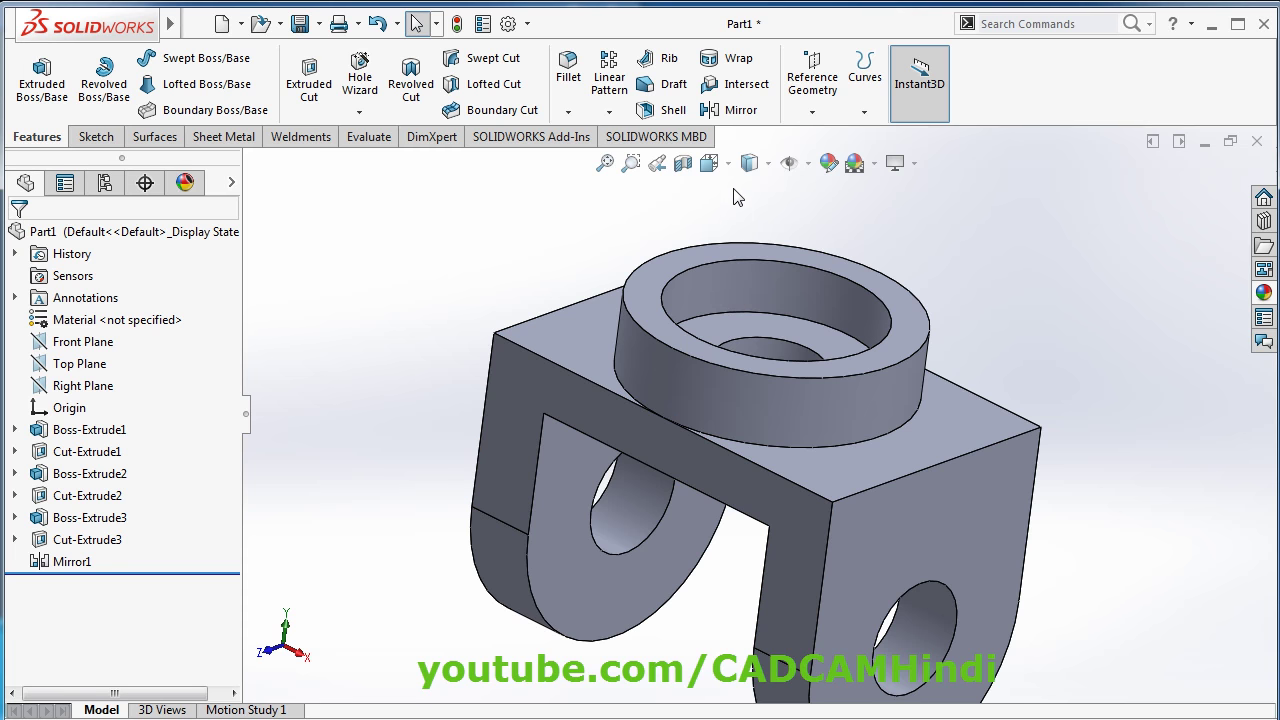
{"action": "left_click", "coordinate": [709, 163]}
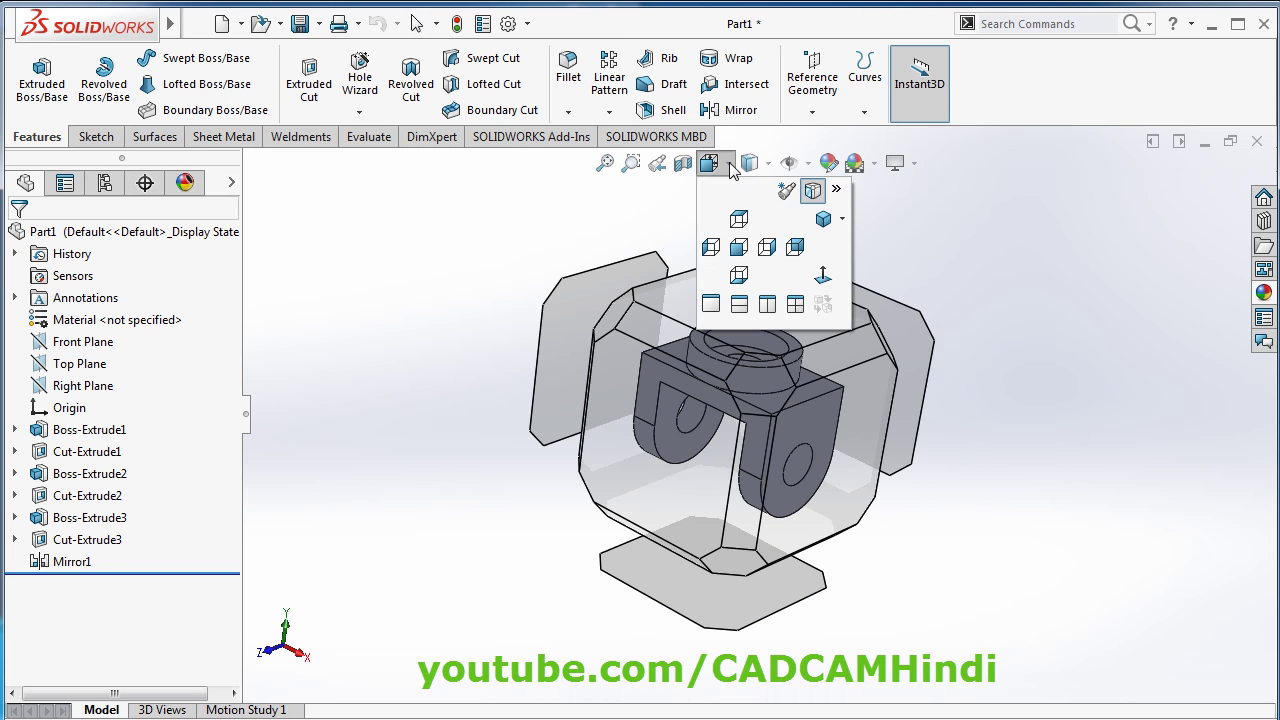
{"action": "left_click", "coordinate": [709, 163]}
{"action": "left_click", "coordinate": [826, 220]}
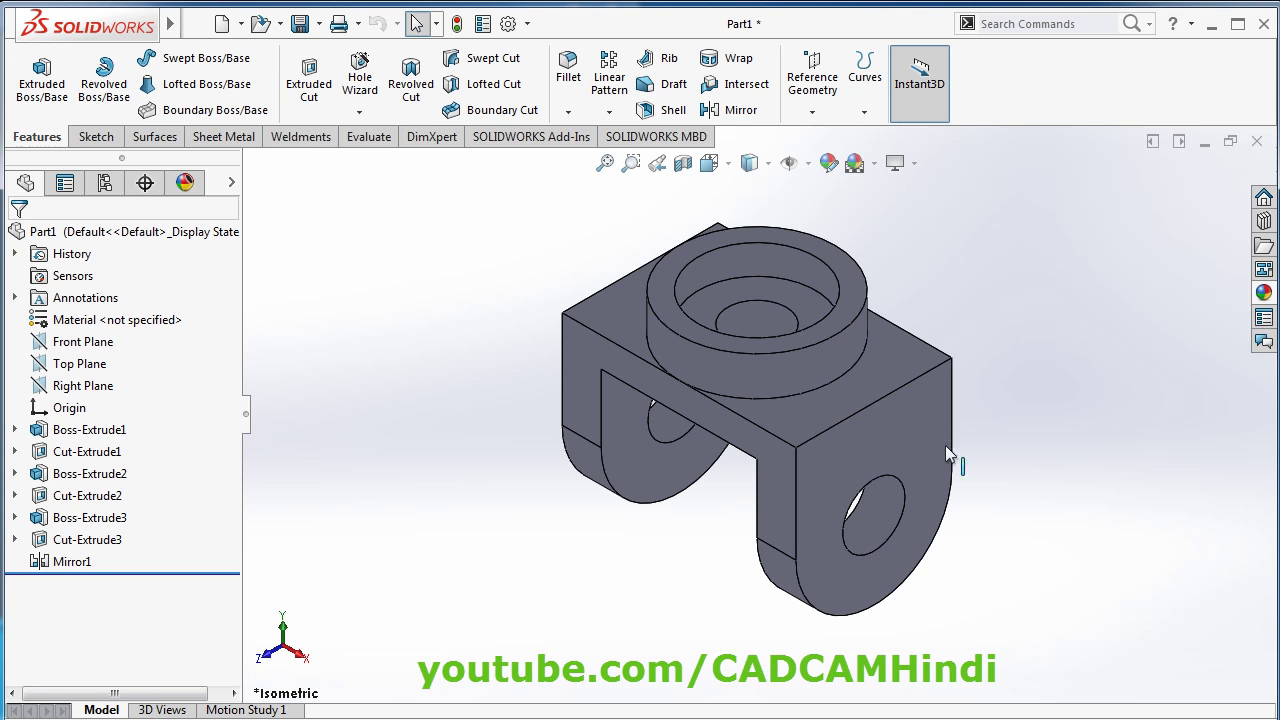
{"action": "left_click", "coordinate": [828, 163]}
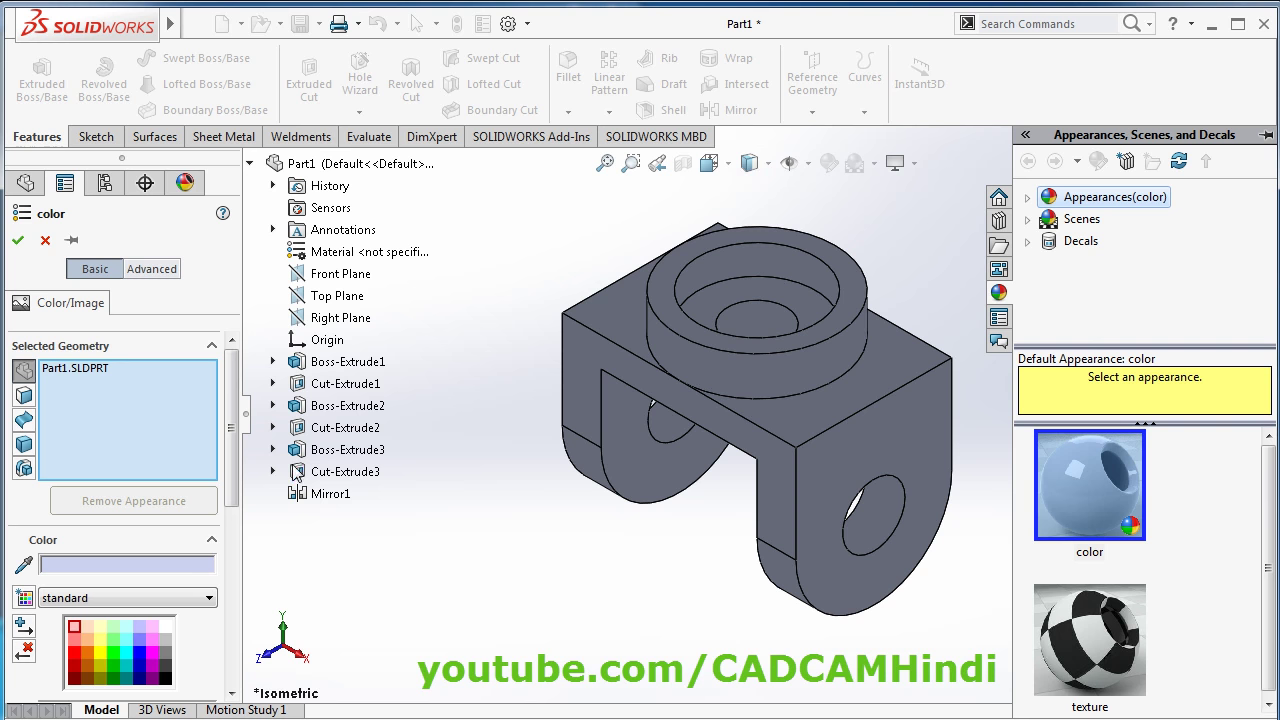
Apply the green palette swatch to the whole bracket after trying teal and yellow-olive, and confirm
{"action": "left_click", "coordinate": [113, 652]}
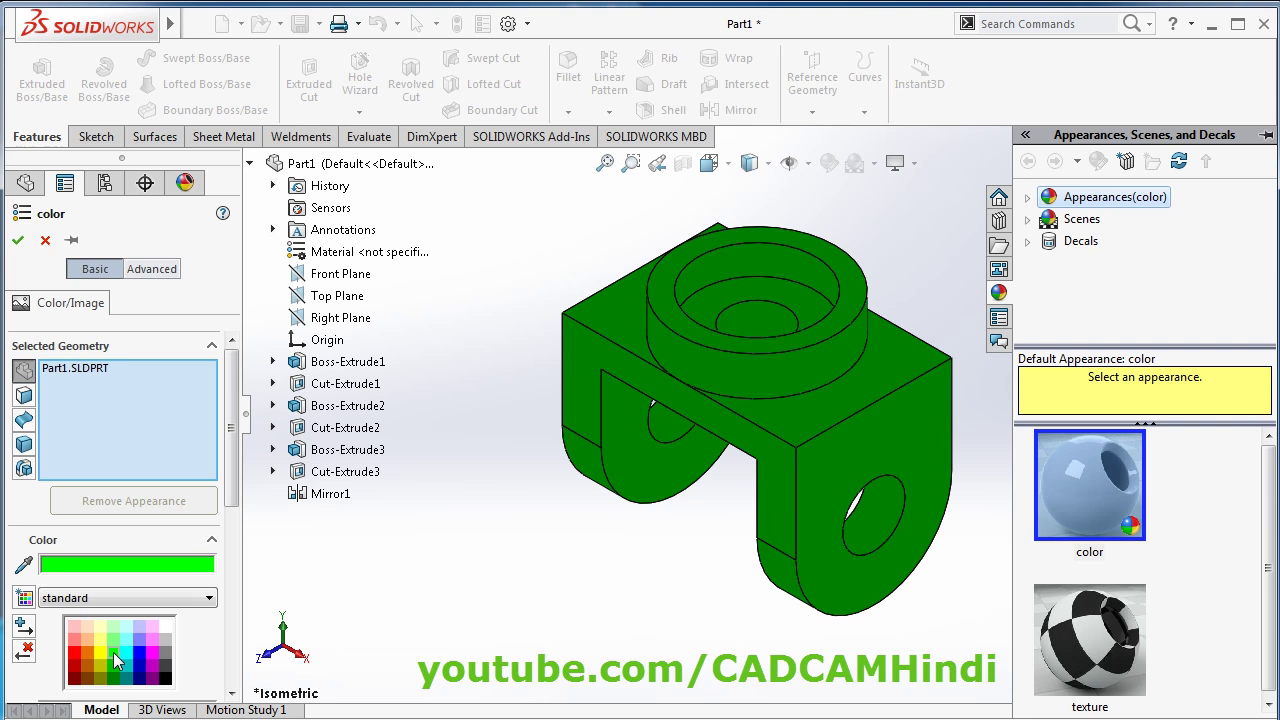
{"action": "left_click", "coordinate": [122, 653]}
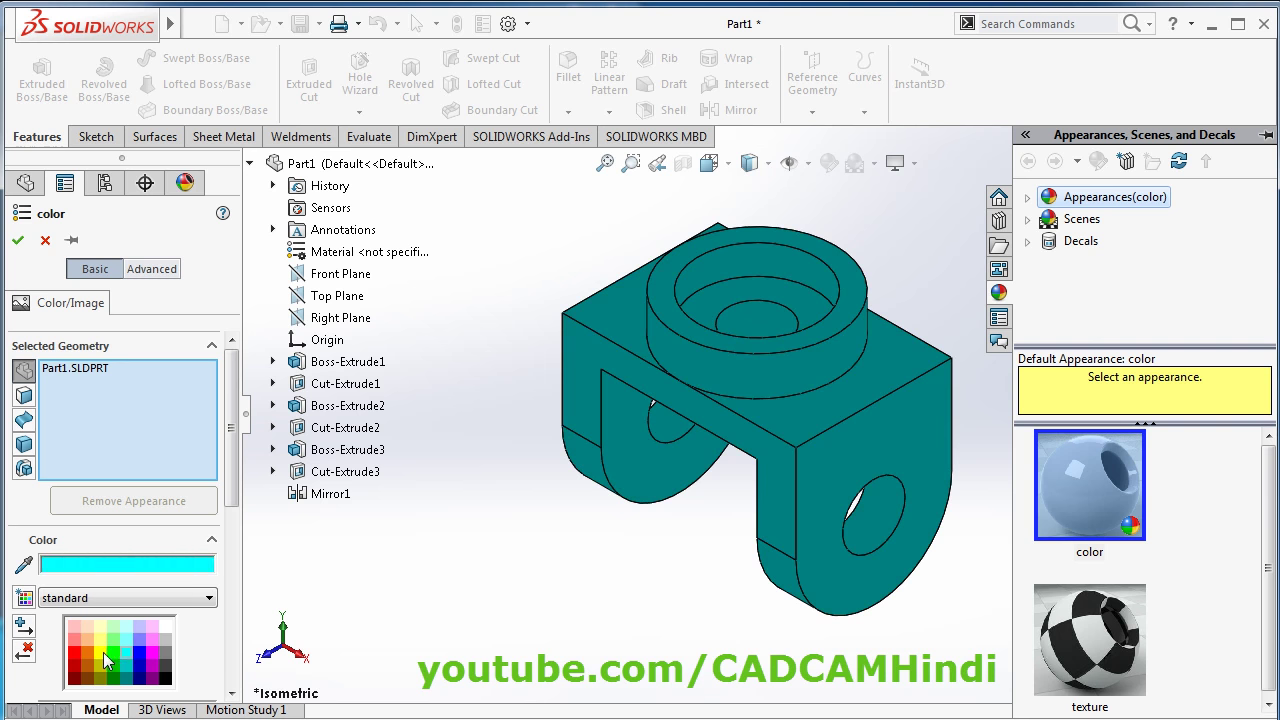
{"action": "left_click", "coordinate": [99, 653]}
{"action": "left_click", "coordinate": [113, 652]}
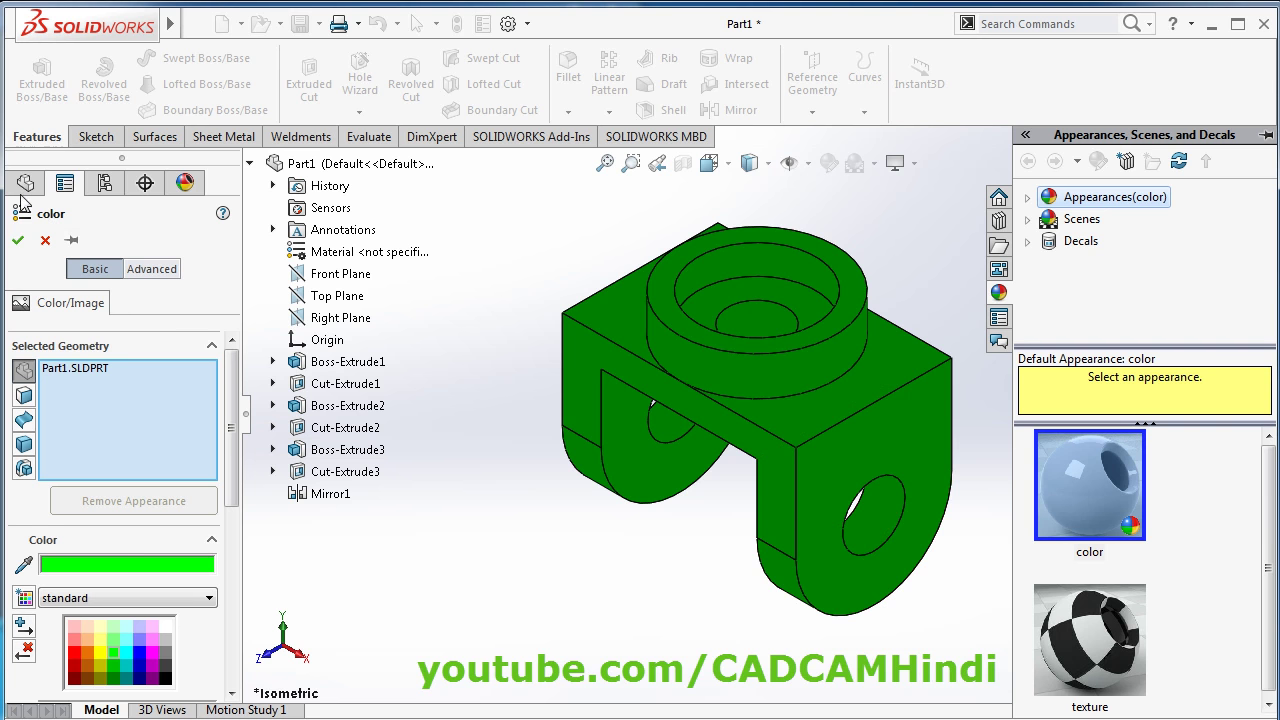
{"action": "left_click", "coordinate": [17, 240]}
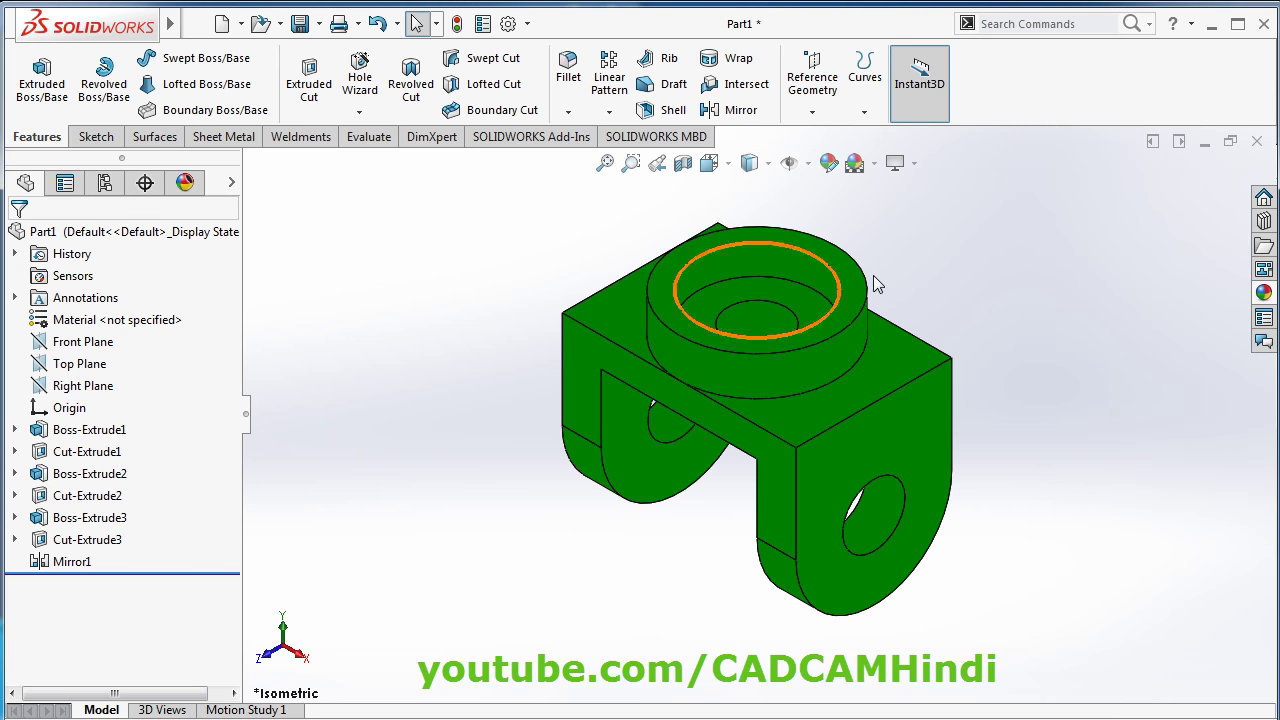
{"action": "mouse_move", "coordinate": [873, 276]}
{"action": "middle_mouse_down"}
{"action": "mouse_move", "coordinate": [876, 230]}
{"action": "mouse_move", "coordinate": [840, 235]}
{"action": "middle_mouse_up"}
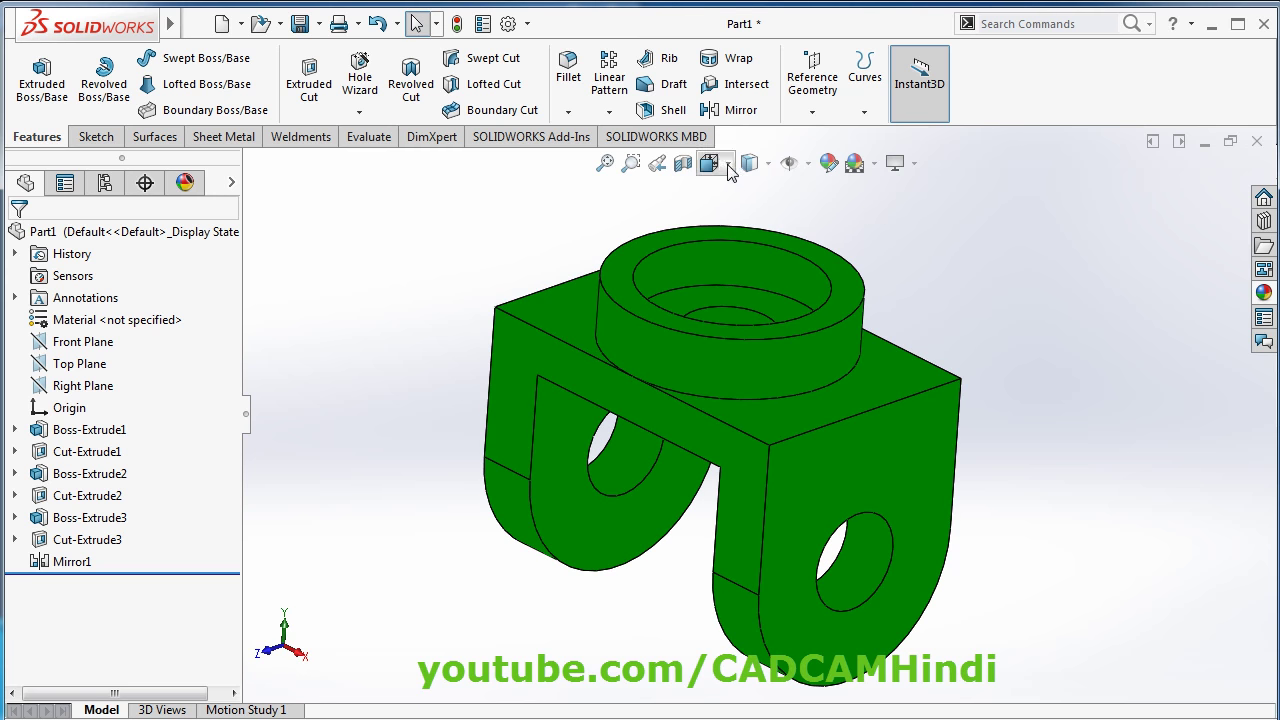
{"action": "left_click", "coordinate": [729, 167]}
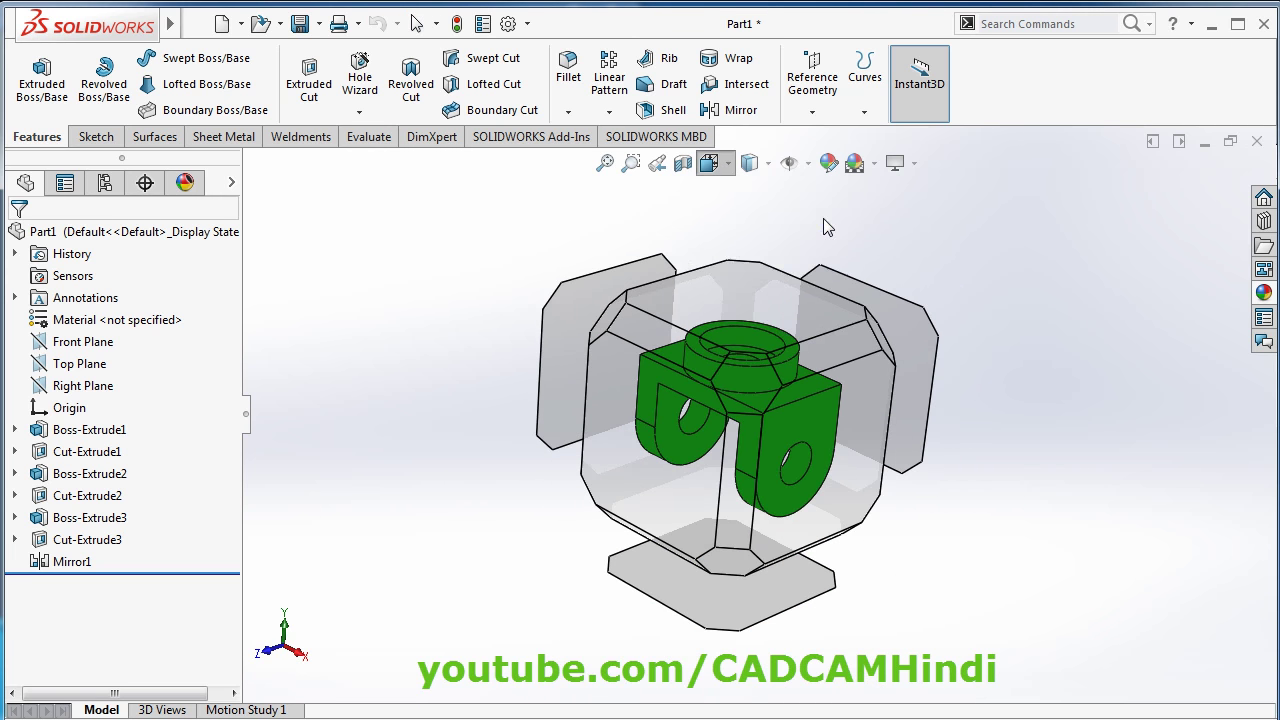
{"action": "key", "text": "ctrl+7"}
{"action": "key", "text": "f"}
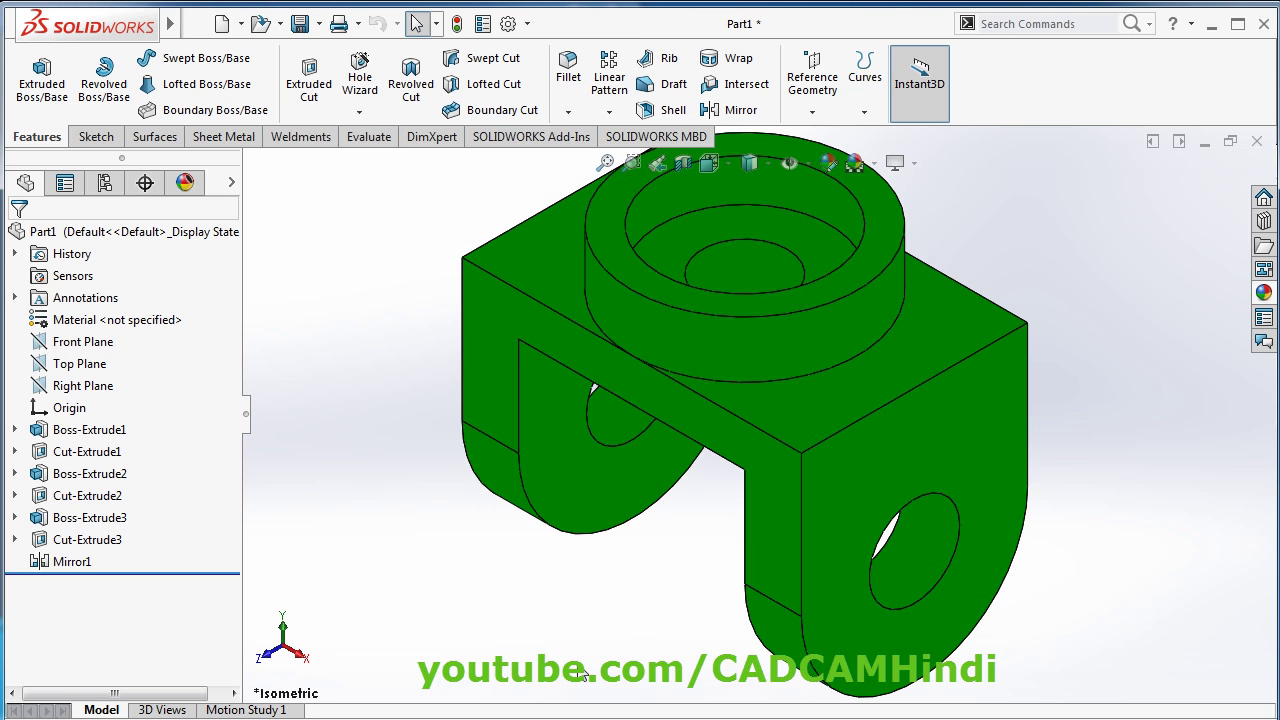
{"action": "key", "text": "z"}
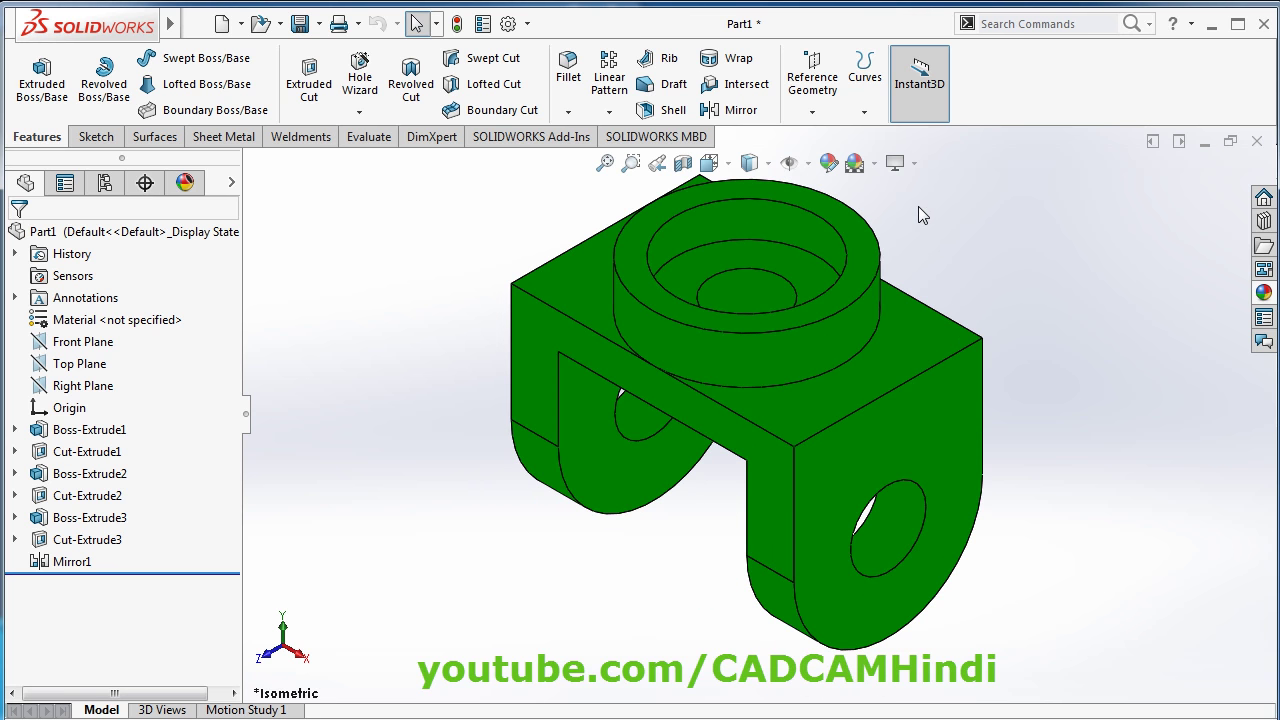
{"action": "scroll", "coordinate": [919, 204], "scroll_direction": "down", "scroll_amount": 2}
{"action": "key", "text": "z"}
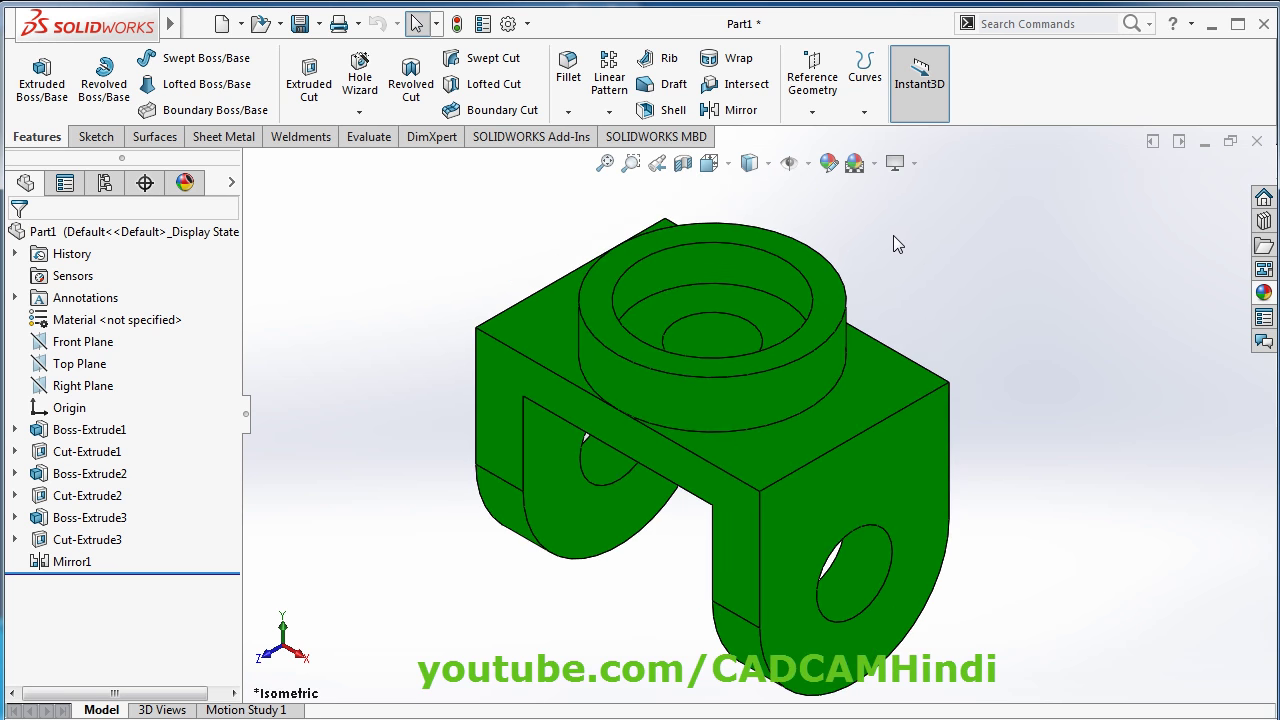